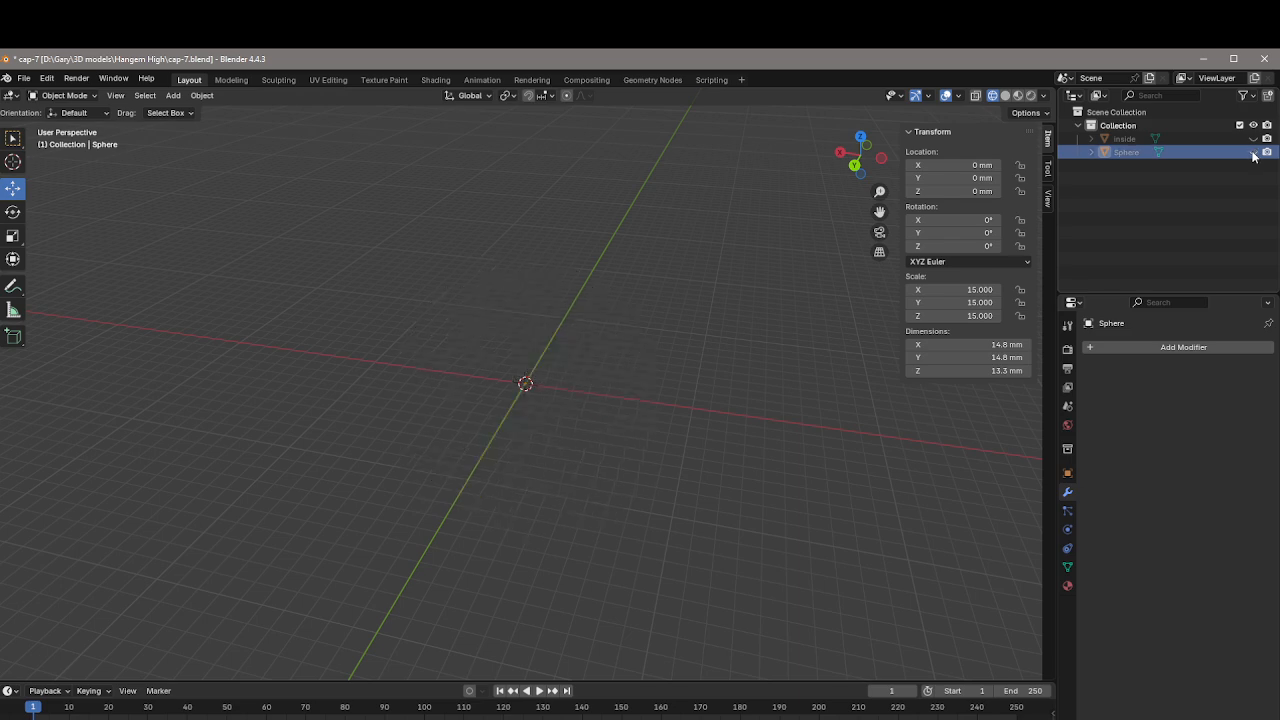
Step: Show the inside object in solid shading to view its shape, and hide it again
click(1253, 139)
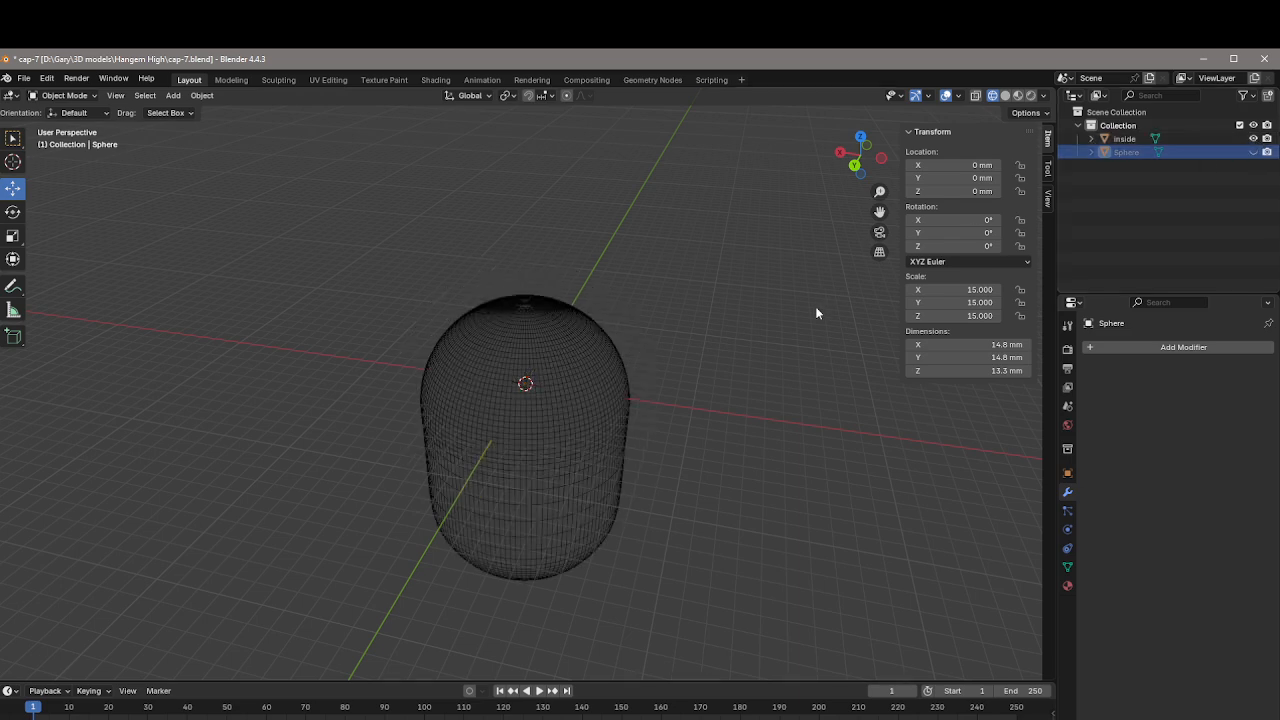
click(1005, 95)
mouse_move(761, 233)
middle_down()
mouse_move(686, 186)
mouse_move(777, 257)
mouse_move(789, 249)
mouse_move(771, 237)
middle_up()
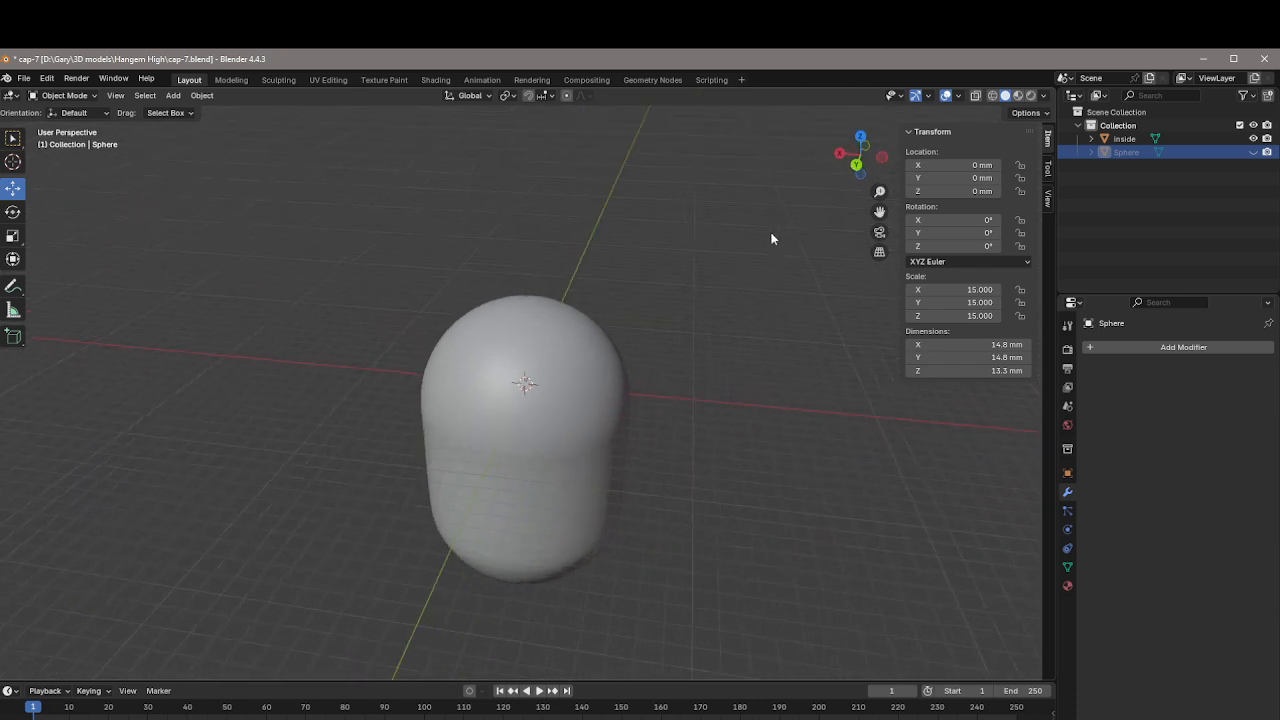
click(1253, 139)
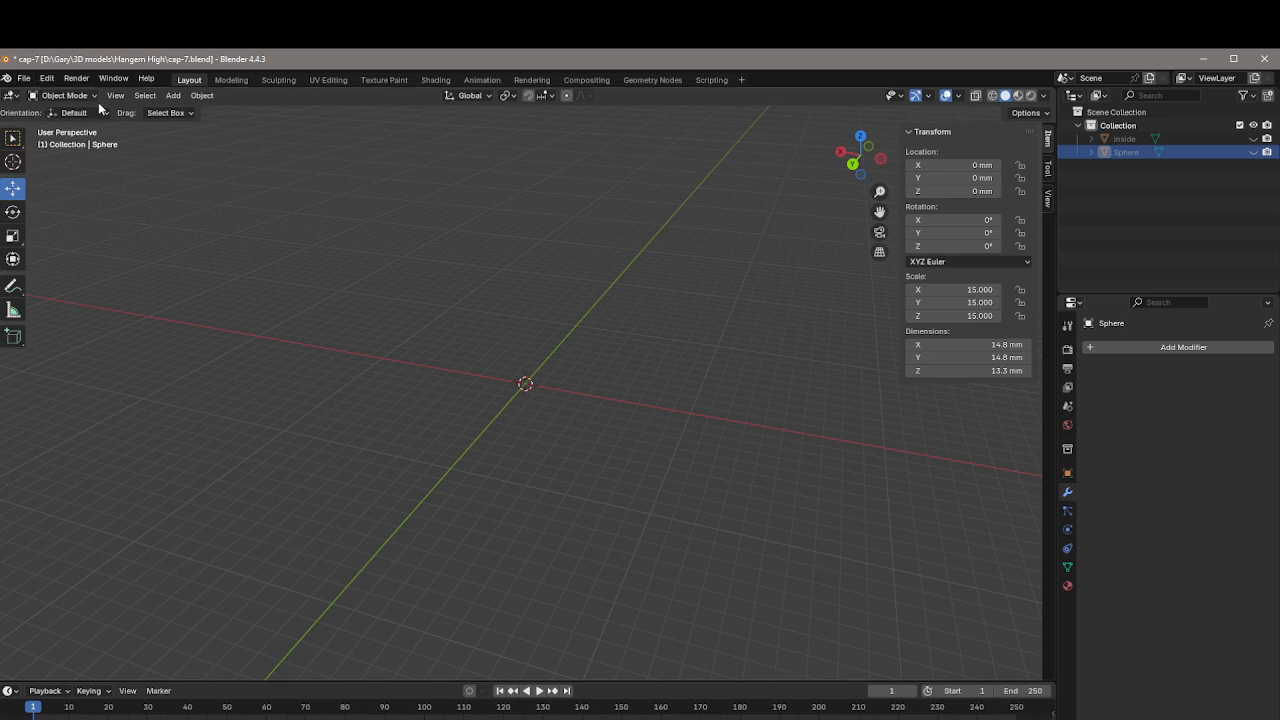
Step: Add a cylinder mesh at the world origin
click(173, 95)
mouse_move(187, 128)
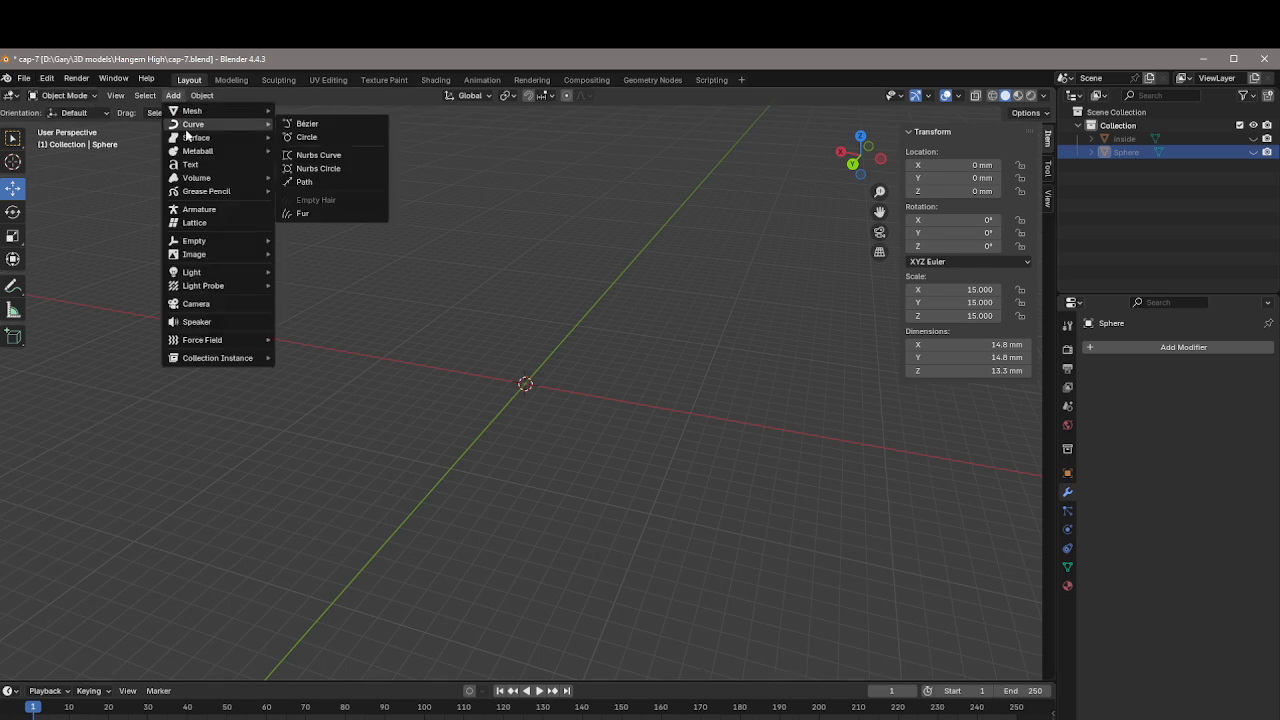
mouse_move(216, 111)
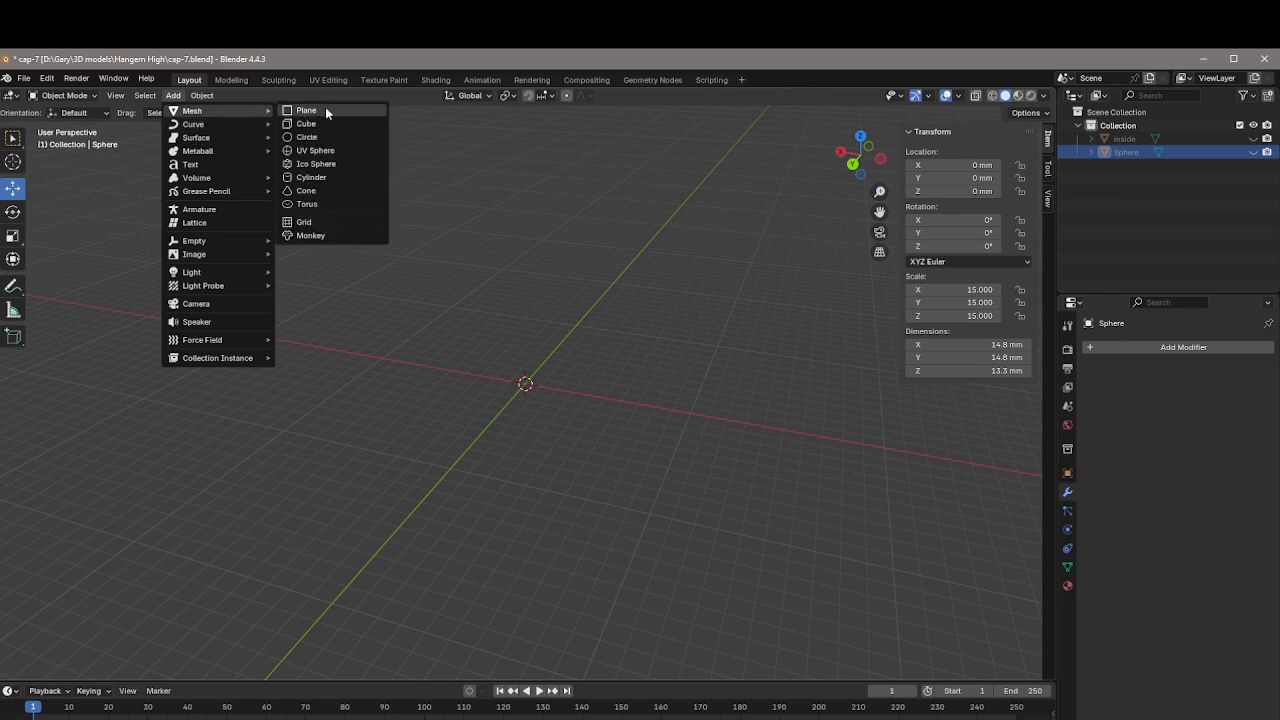
click(328, 184)
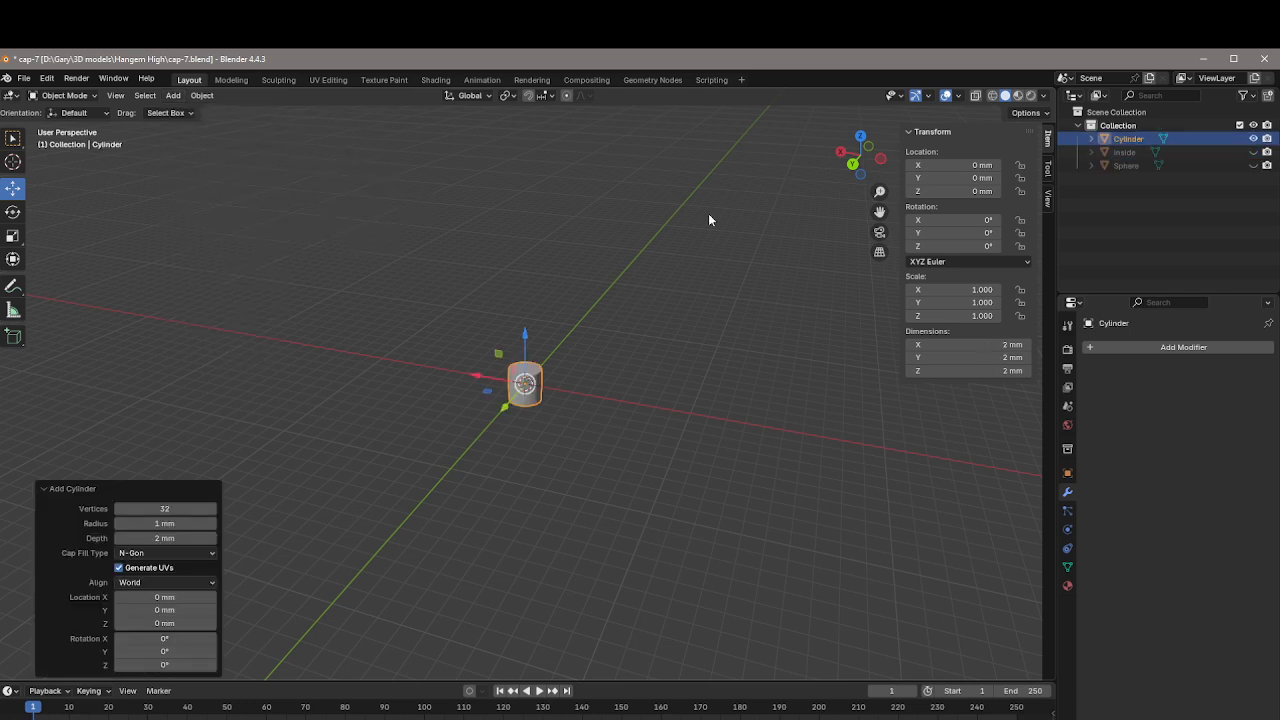
Step: Set the cylinder's X, Y and Z dimensions to 1 mm each
scroll(574, 355, up, 8)
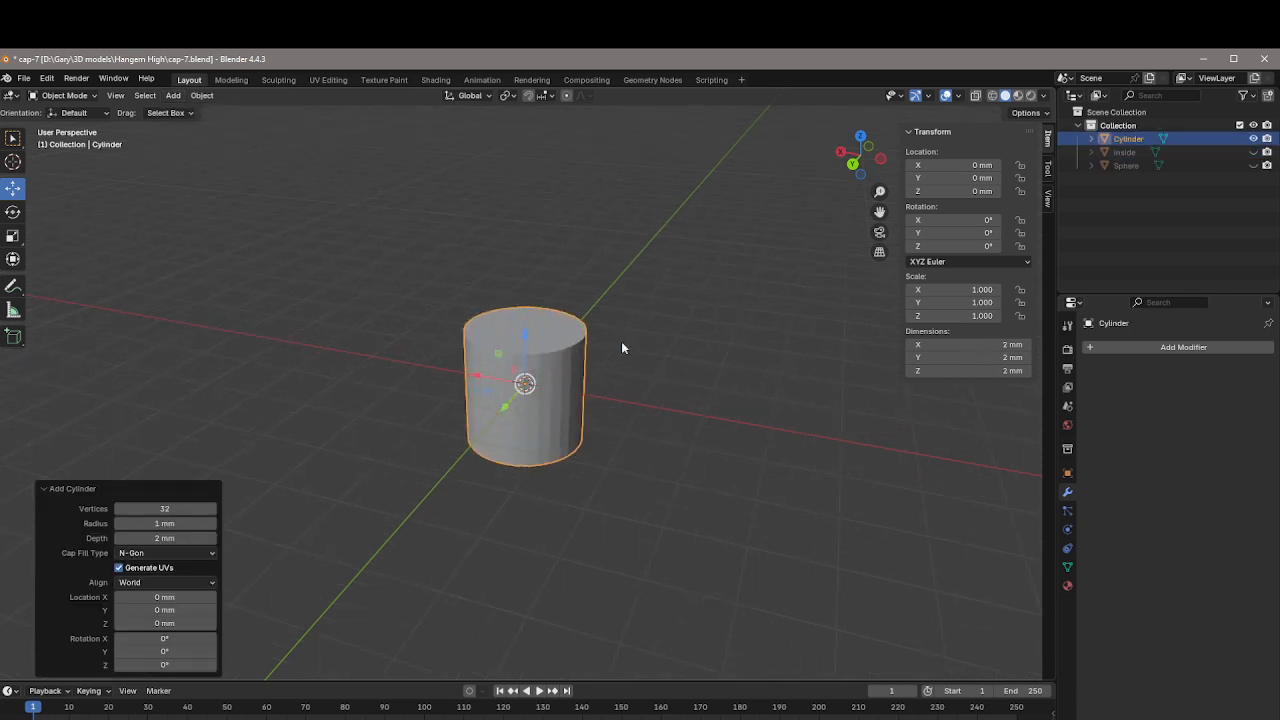
middle_drag(667, 352, 674, 353)
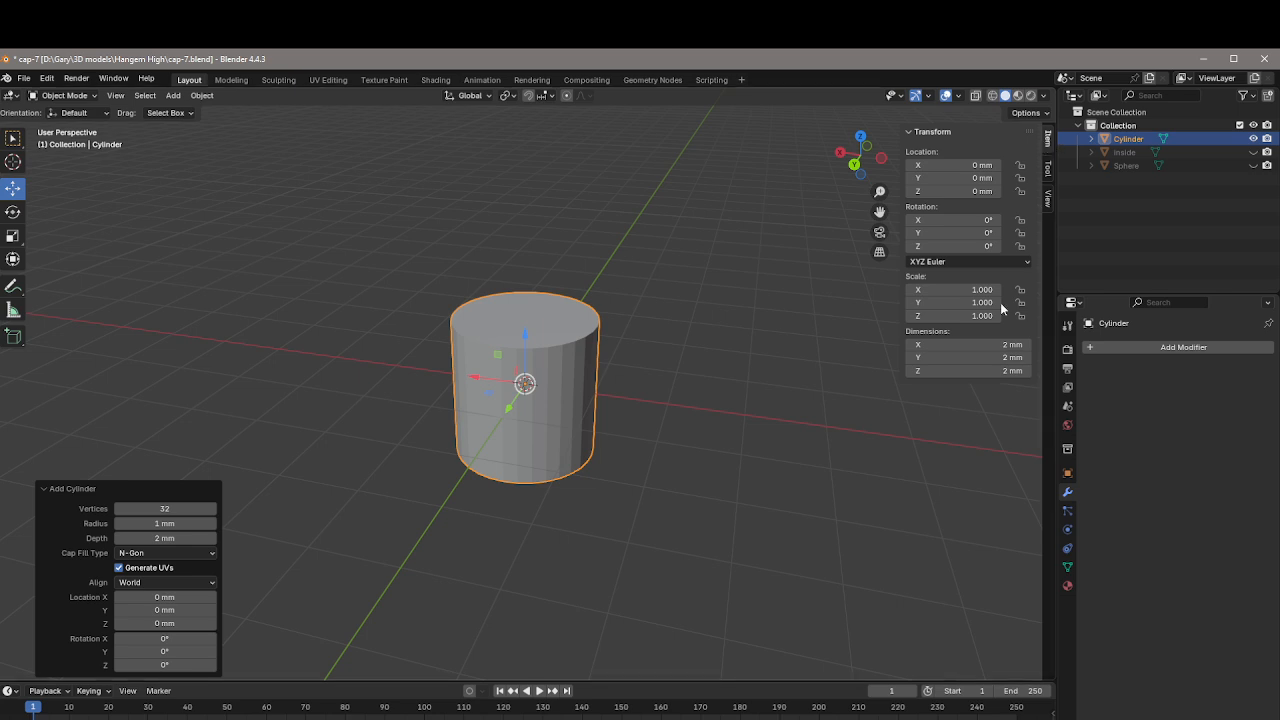
click(995, 344)
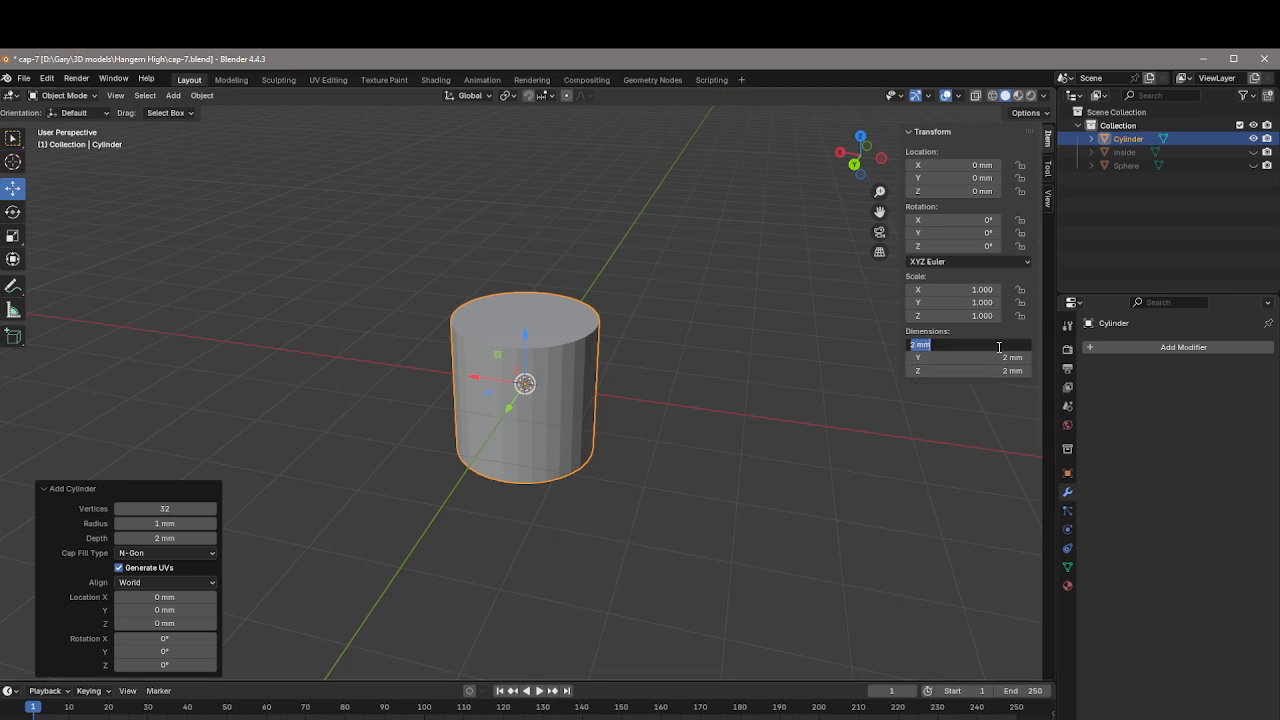
text(1)
key(Tab)
text(1)
key(Tab)
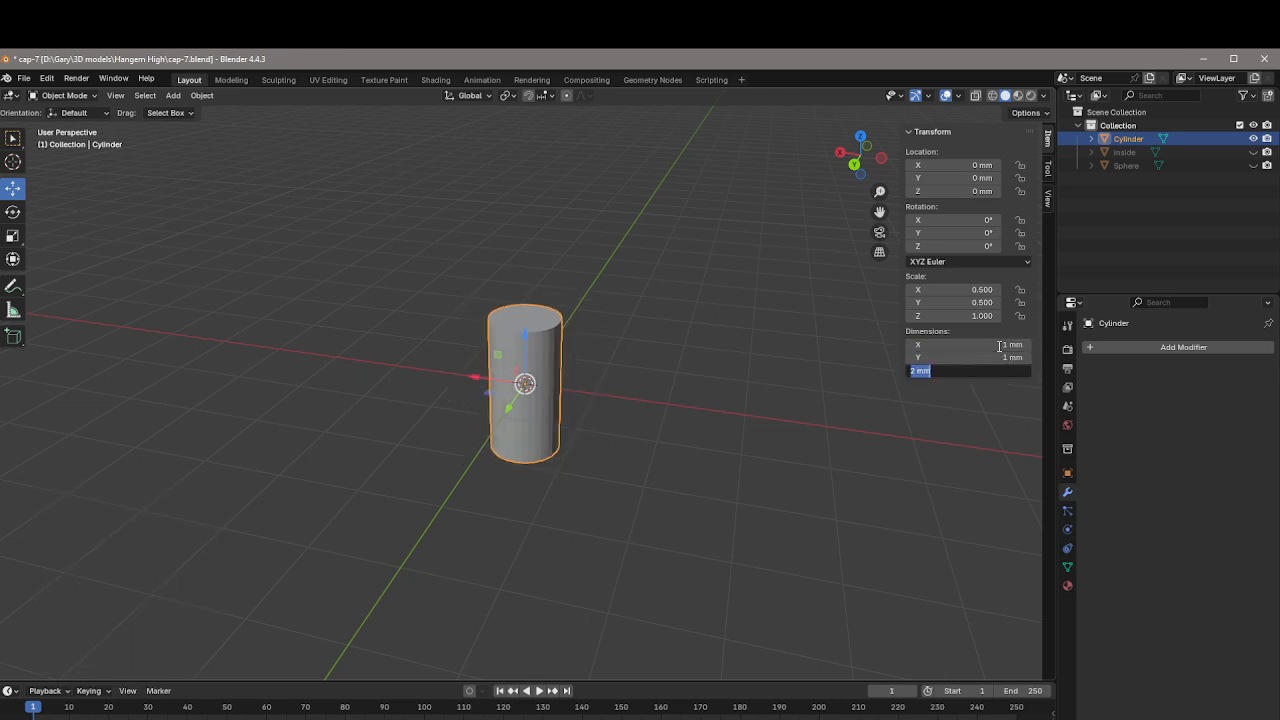
text(1)
key(Return)
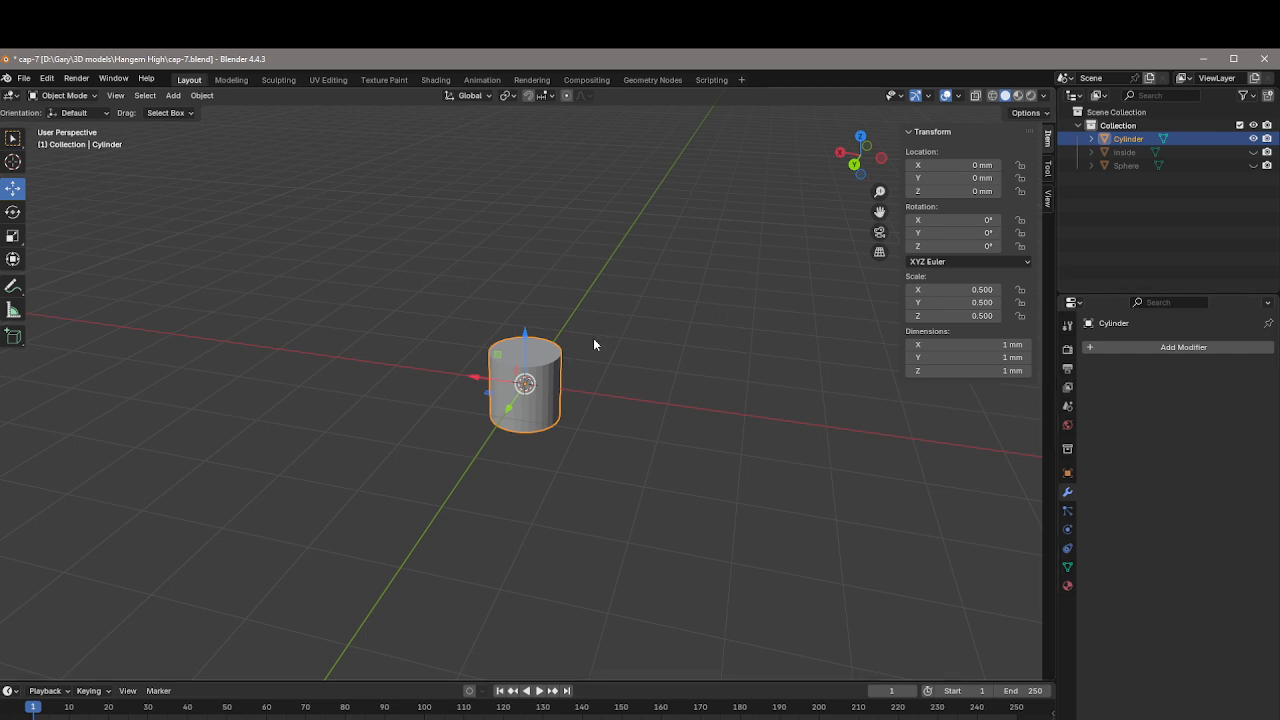
Step: Enter Edit Mode and bevel the edges of the cylinder's top face by about 0.5 mm
middle_drag(638, 333, 659, 318)
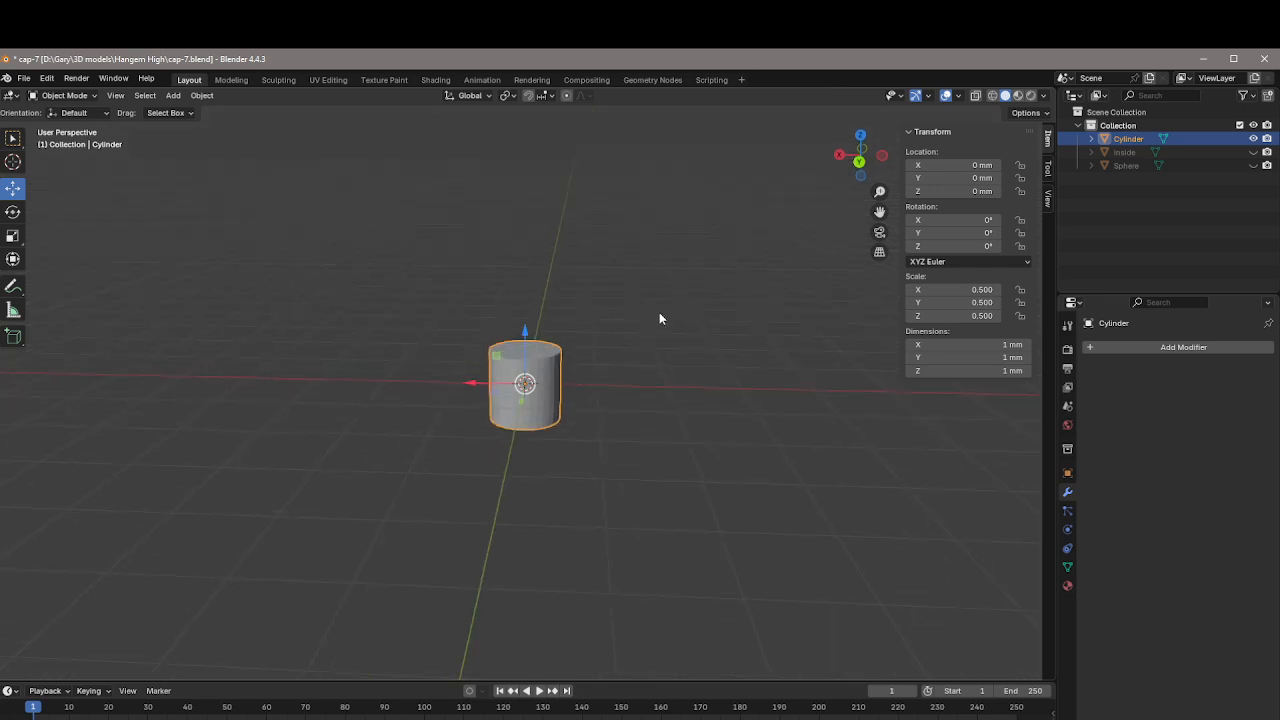
scroll(593, 372, up, 4)
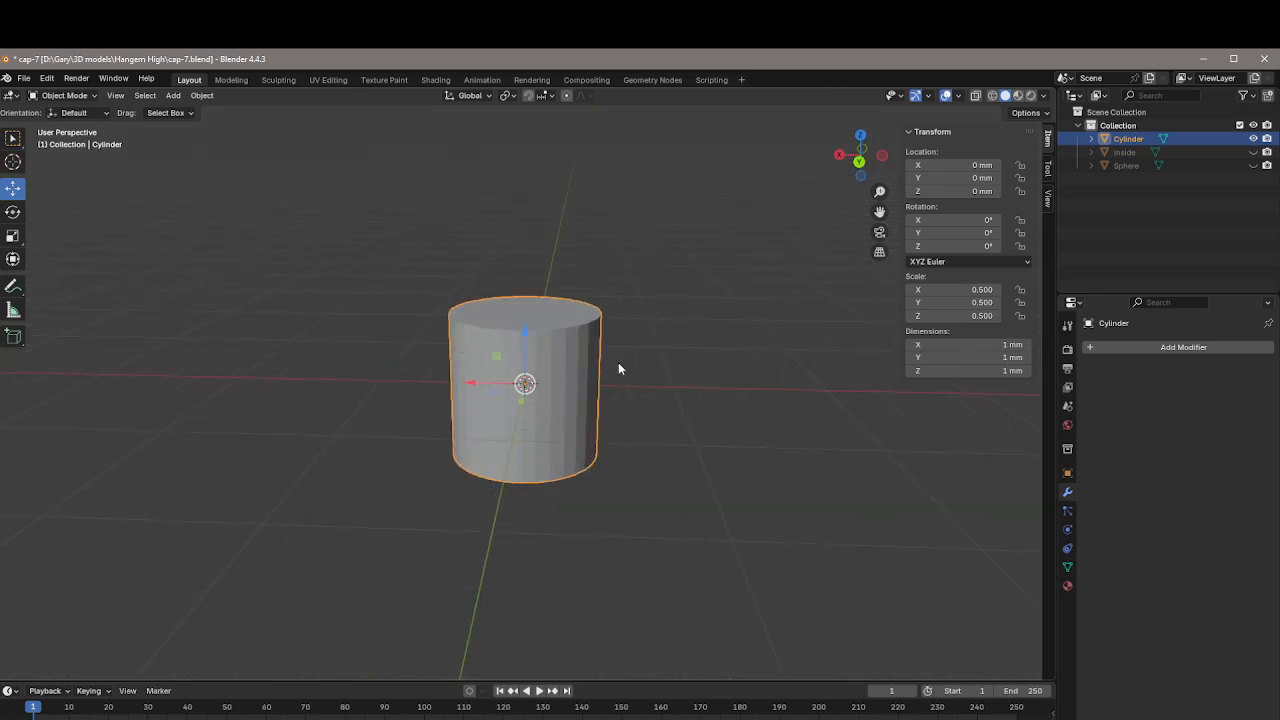
click(90, 96)
click(82, 127)
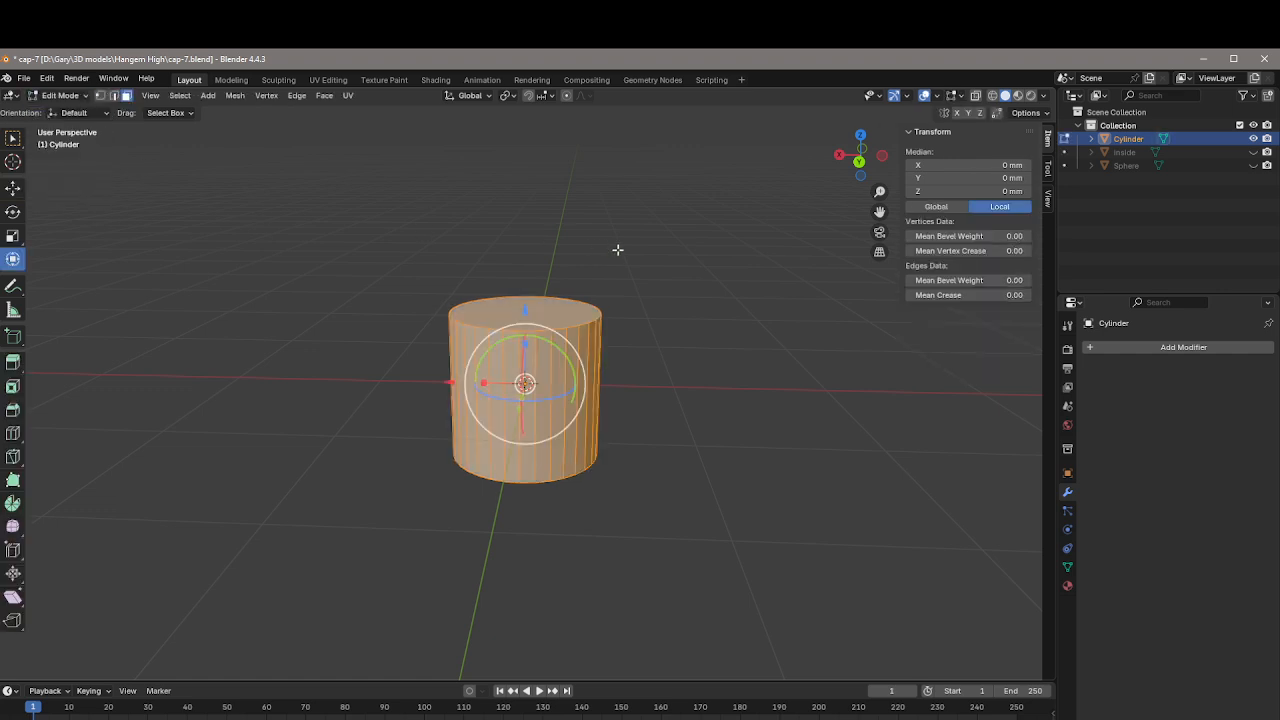
middle_drag(617, 249, 637, 367)
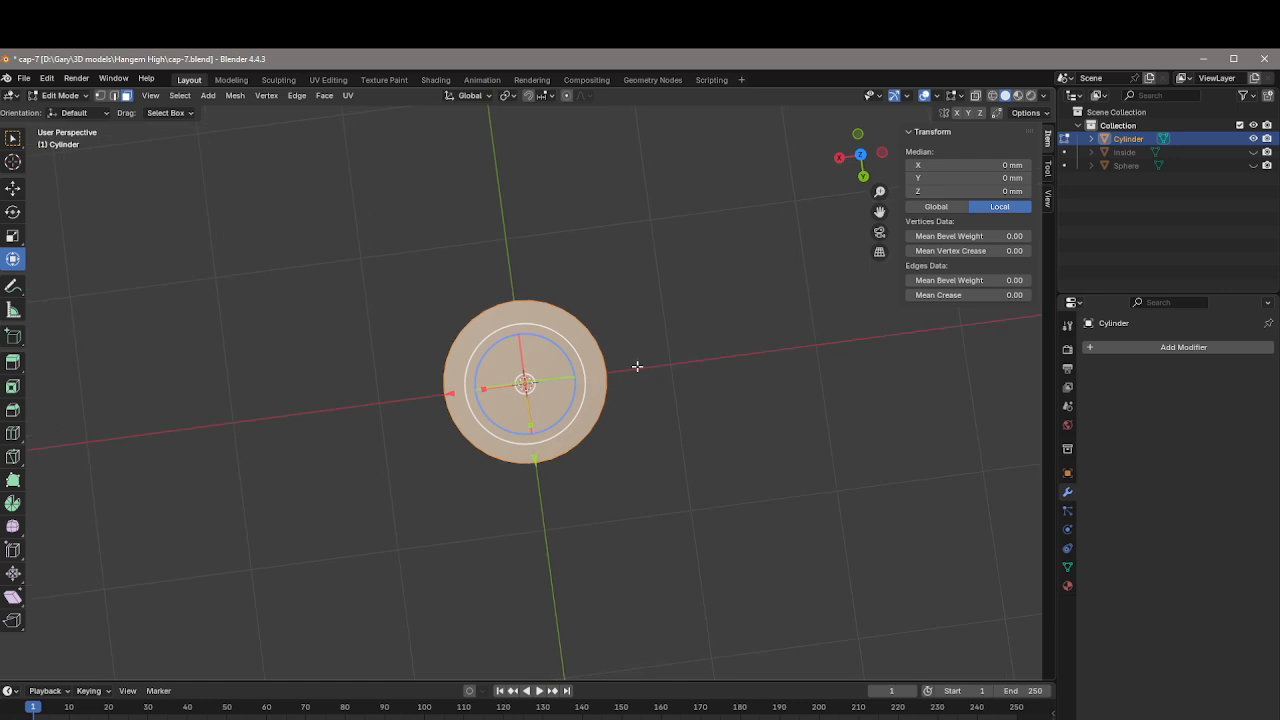
click(547, 363)
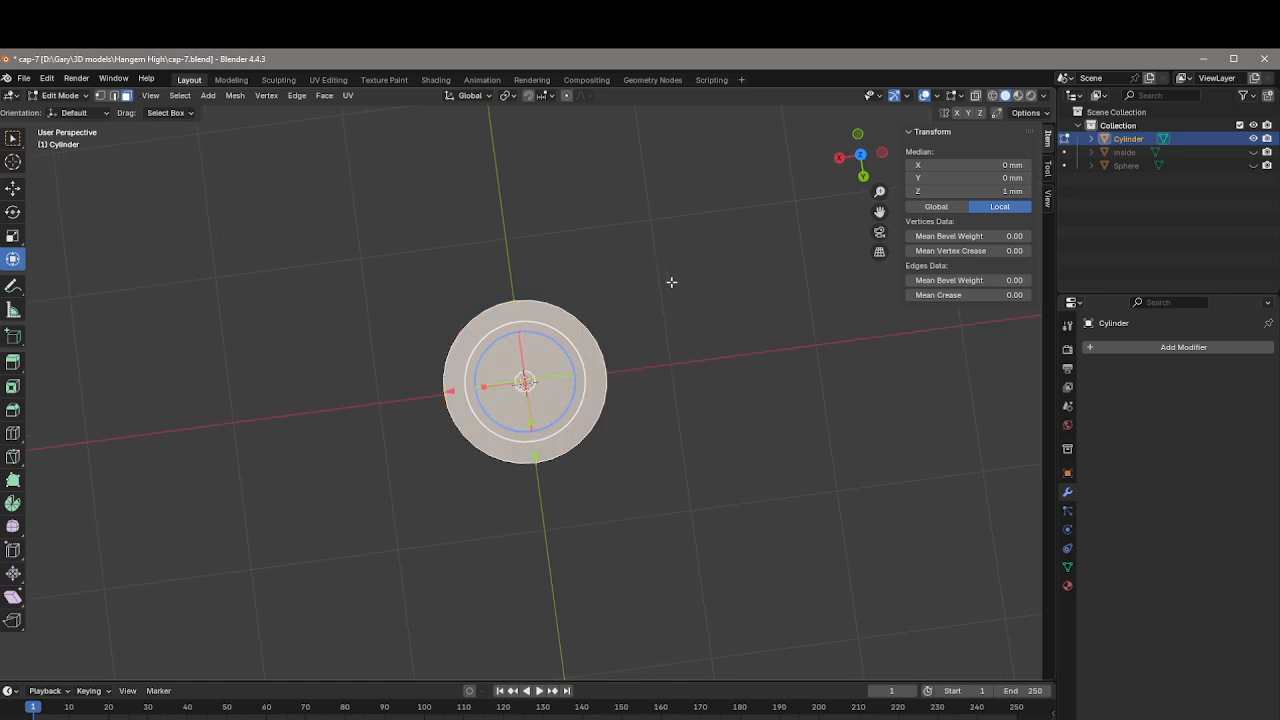
middle_drag(671, 280, 670, 192)
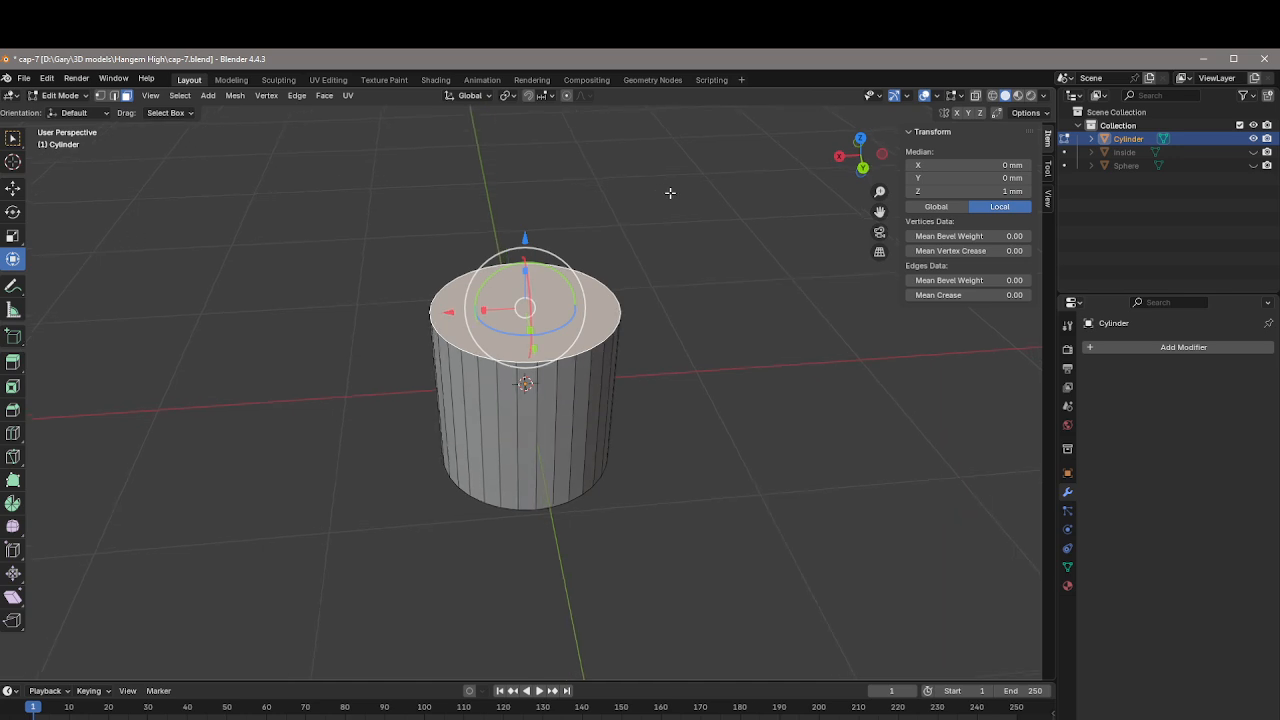
click(13, 410)
drag(525, 247, 531, 192)
middle_drag(677, 302, 677, 254)
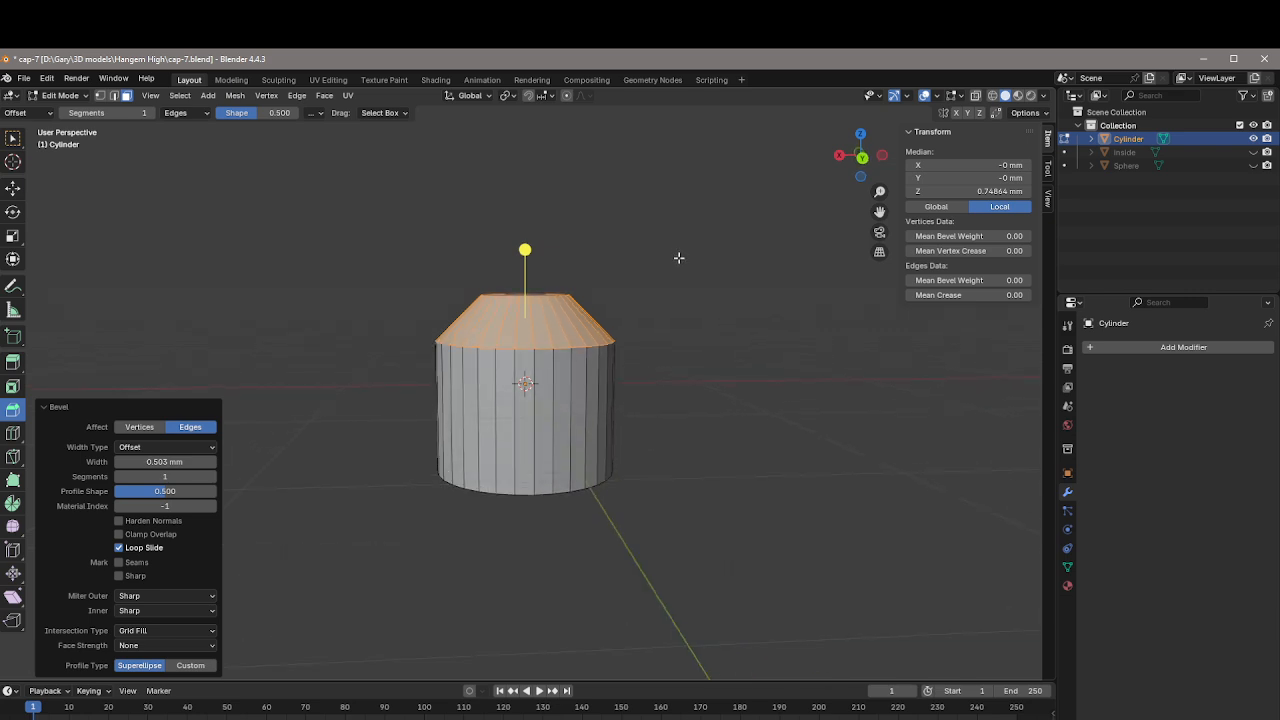
Step: Increase the bevel to 5 segments and deselect the mesh
click(213, 477)
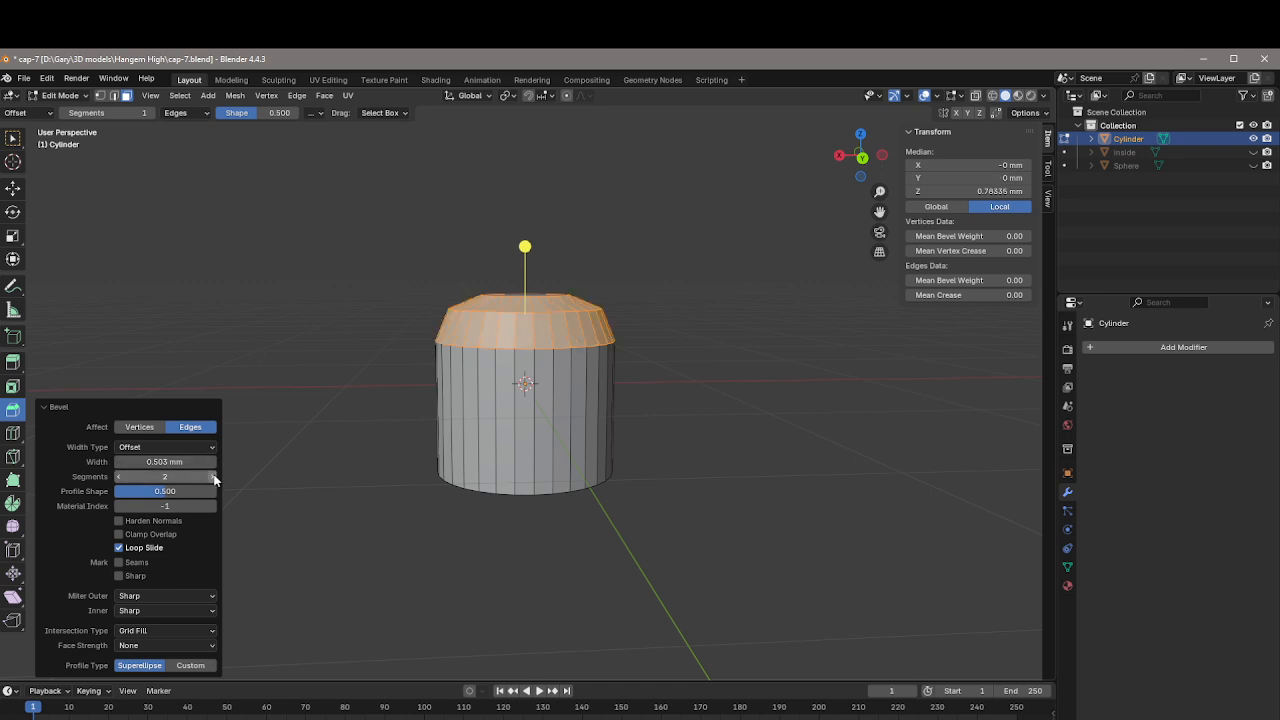
click(213, 477)
click(213, 478)
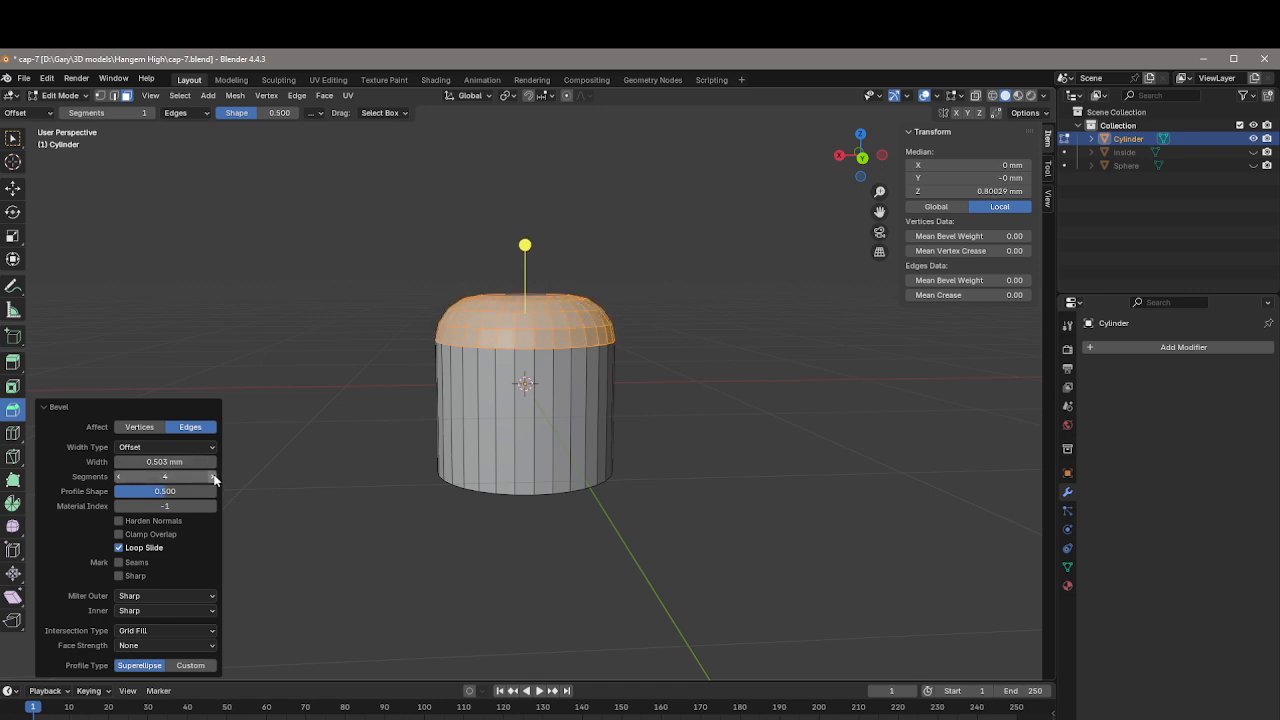
click(213, 478)
click(293, 430)
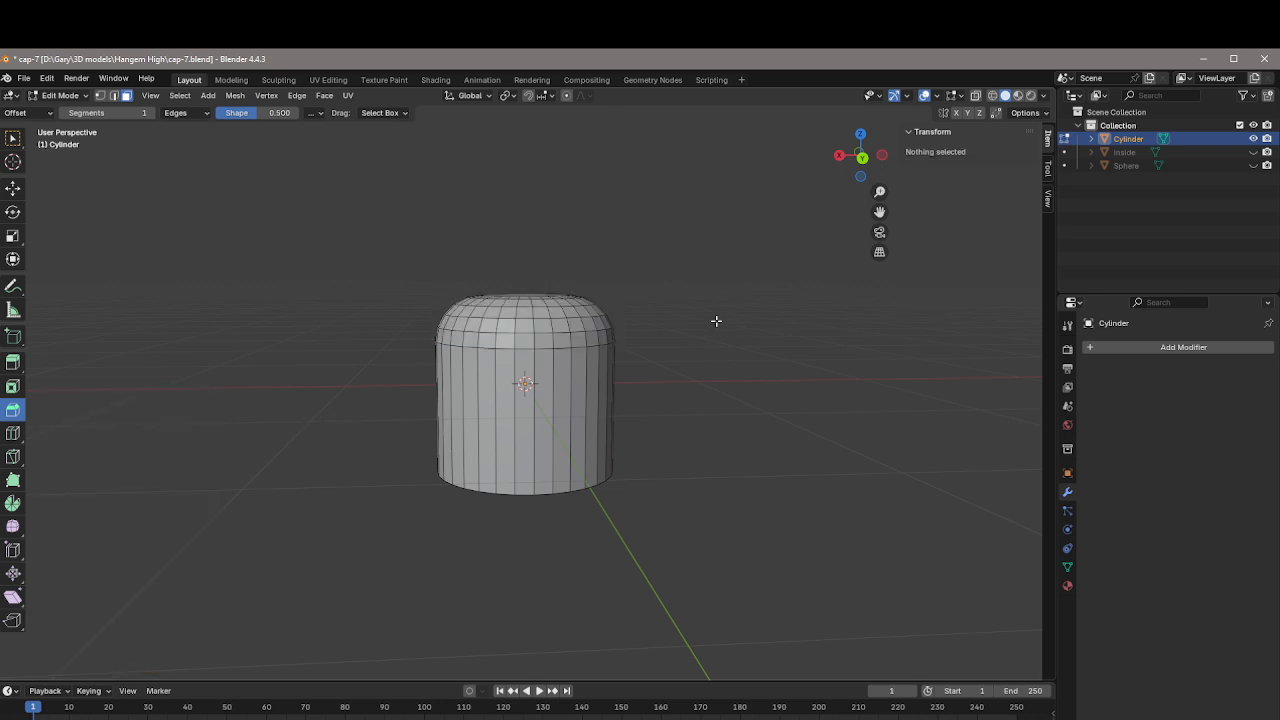
Step: Inset the flat circular face on top of the rounded cylinder by about 0.157 mm, working from the top view
middle_drag(714, 320, 714, 397)
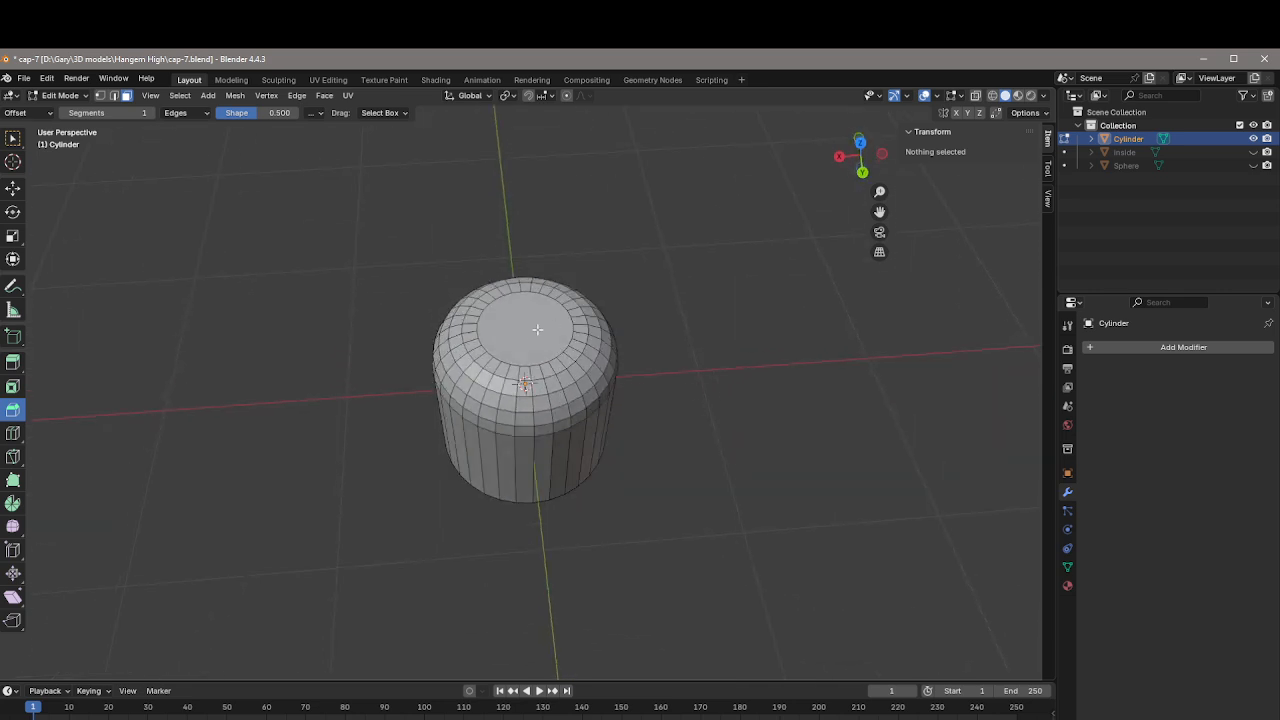
mouse_move(714, 323)
middle_down()
mouse_move(723, 349)
mouse_move(714, 317)
mouse_move(723, 338)
middle_up()
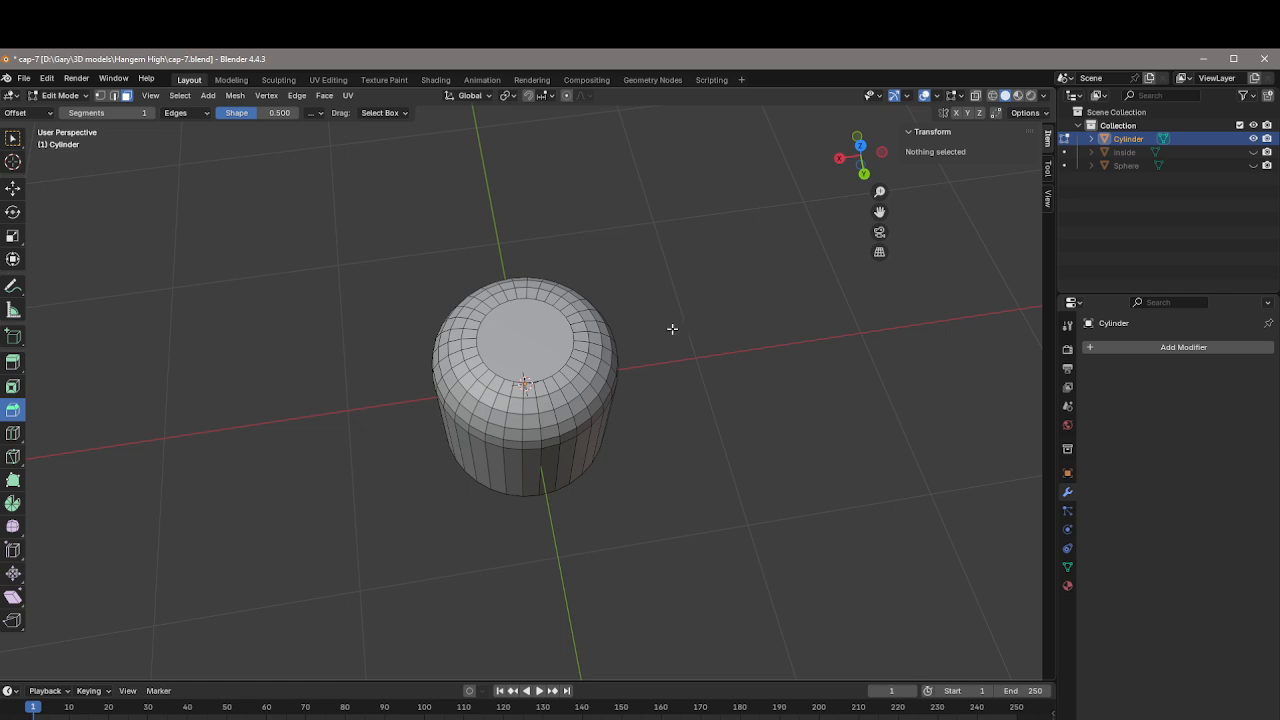
middle_drag(670, 325, 667, 285)
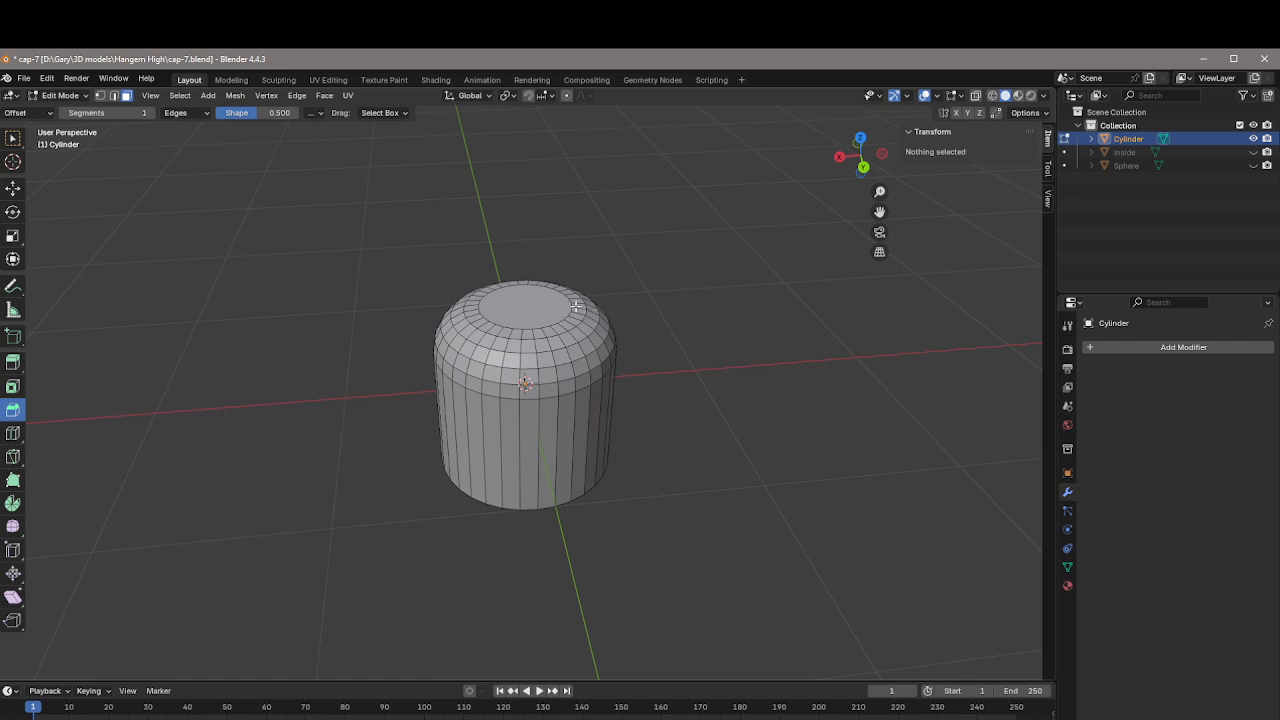
middle_drag(243, 286, 278, 376)
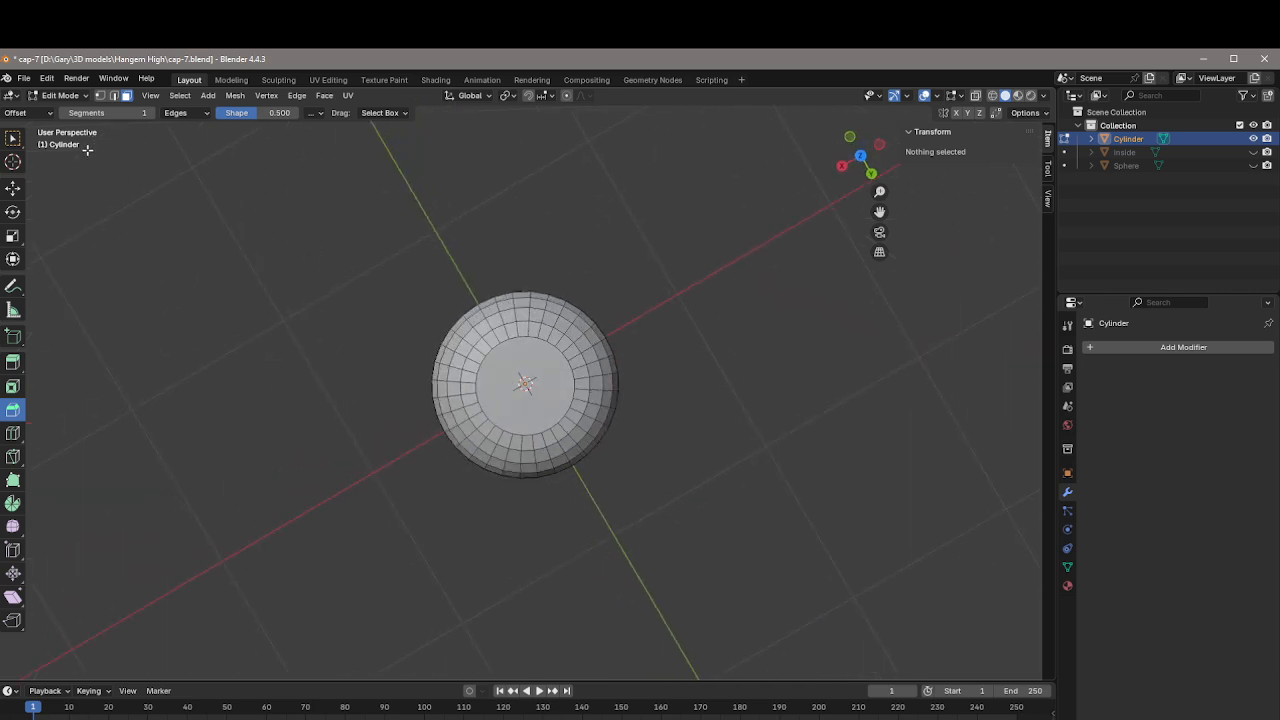
click(860, 155)
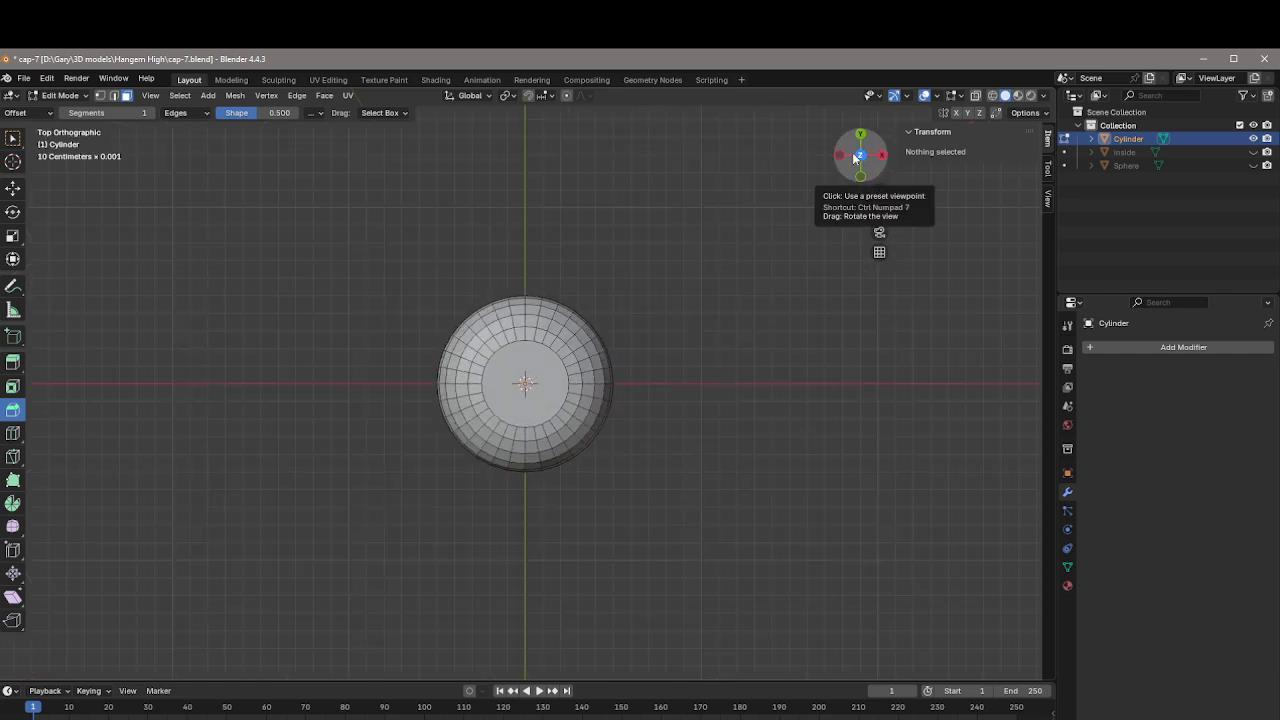
scroll(552, 384, up, 4)
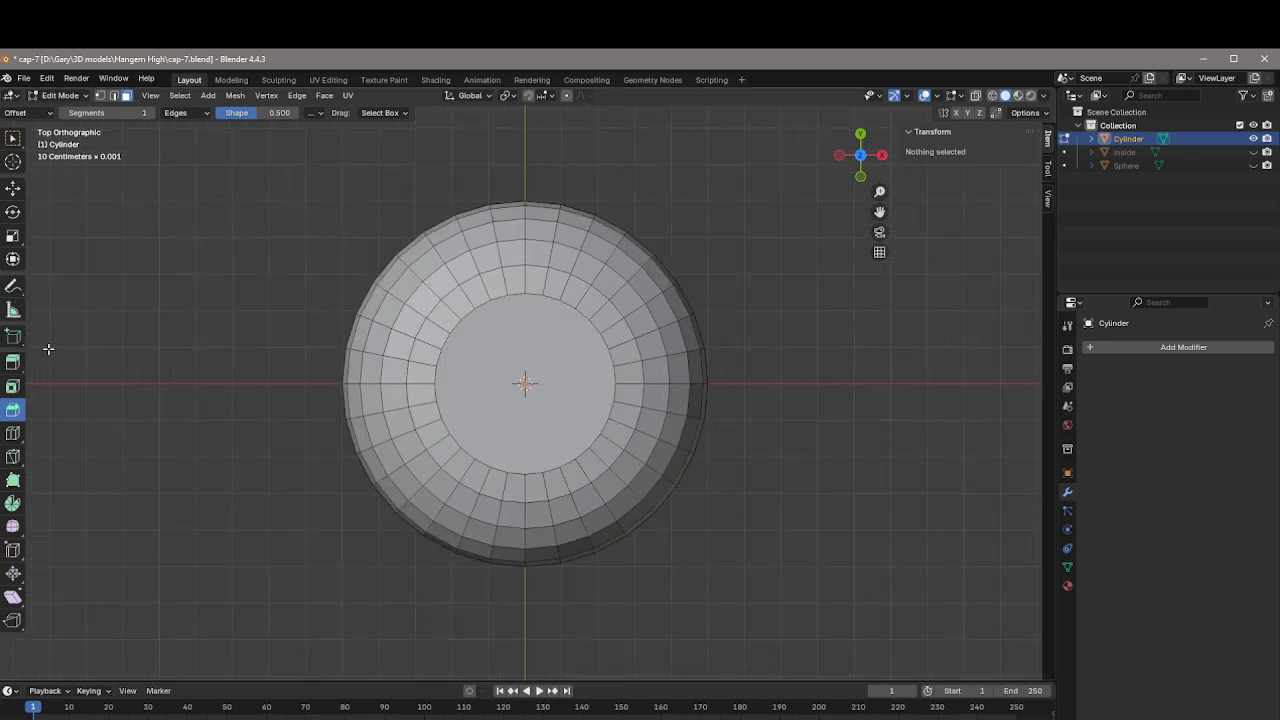
click(547, 359)
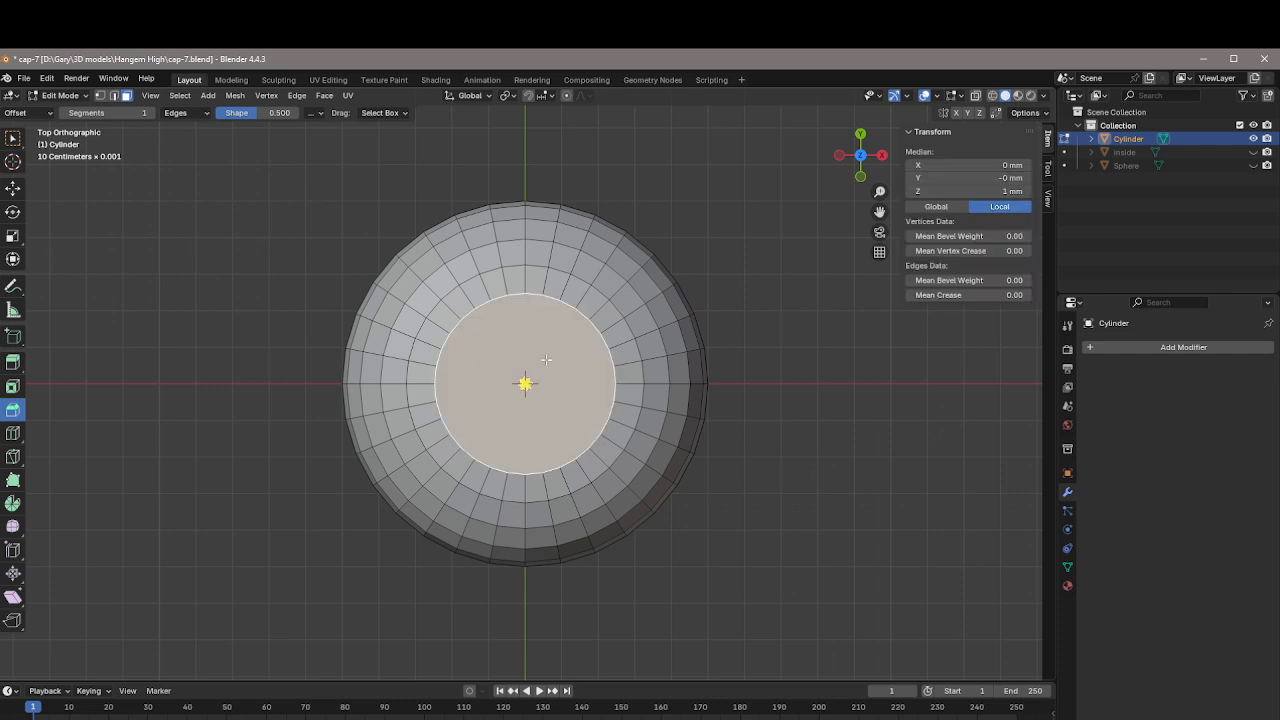
right_click(553, 356)
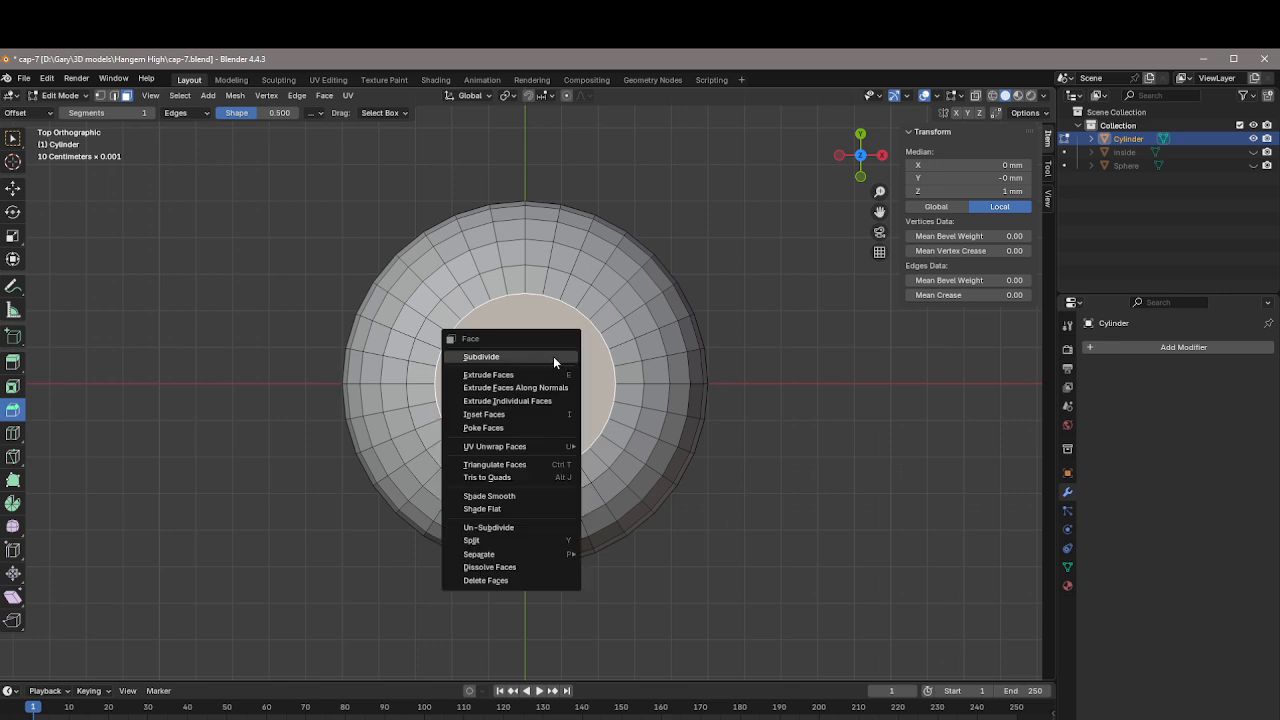
click(515, 413)
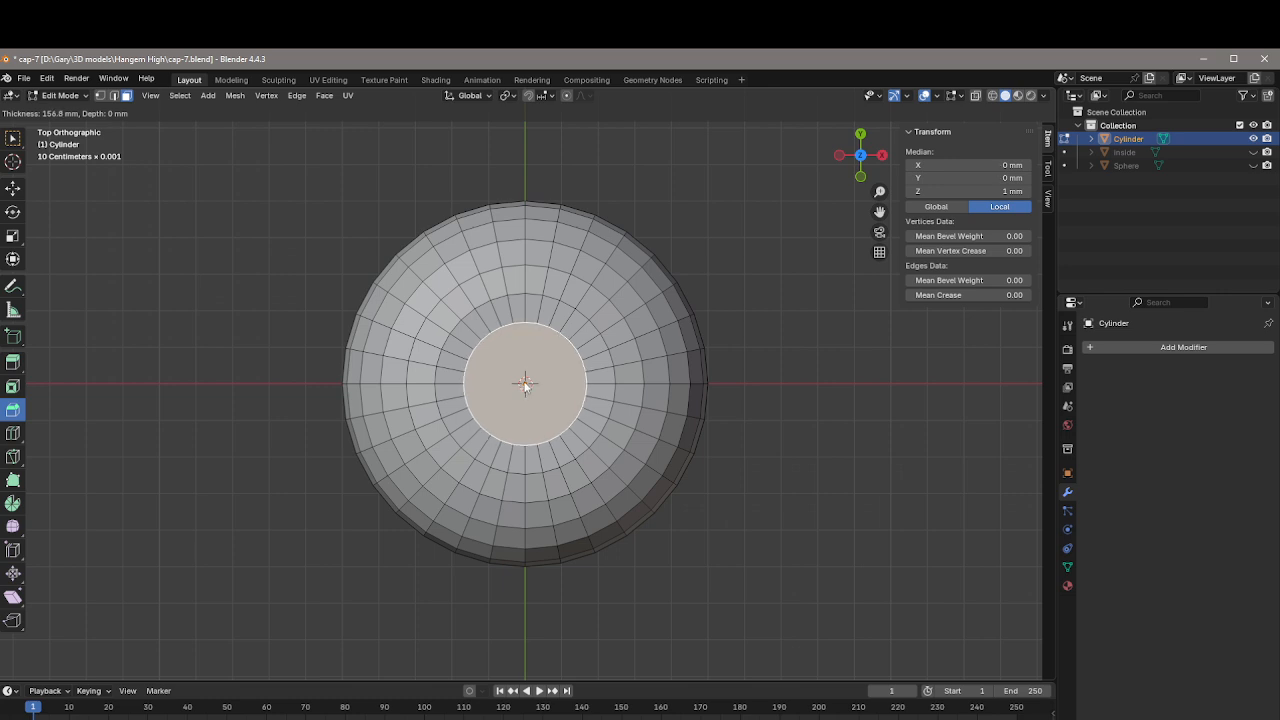
click(525, 385)
Step: Move the inset top face up along Z by about 0.015 mm
middle_drag(766, 397, 778, 322)
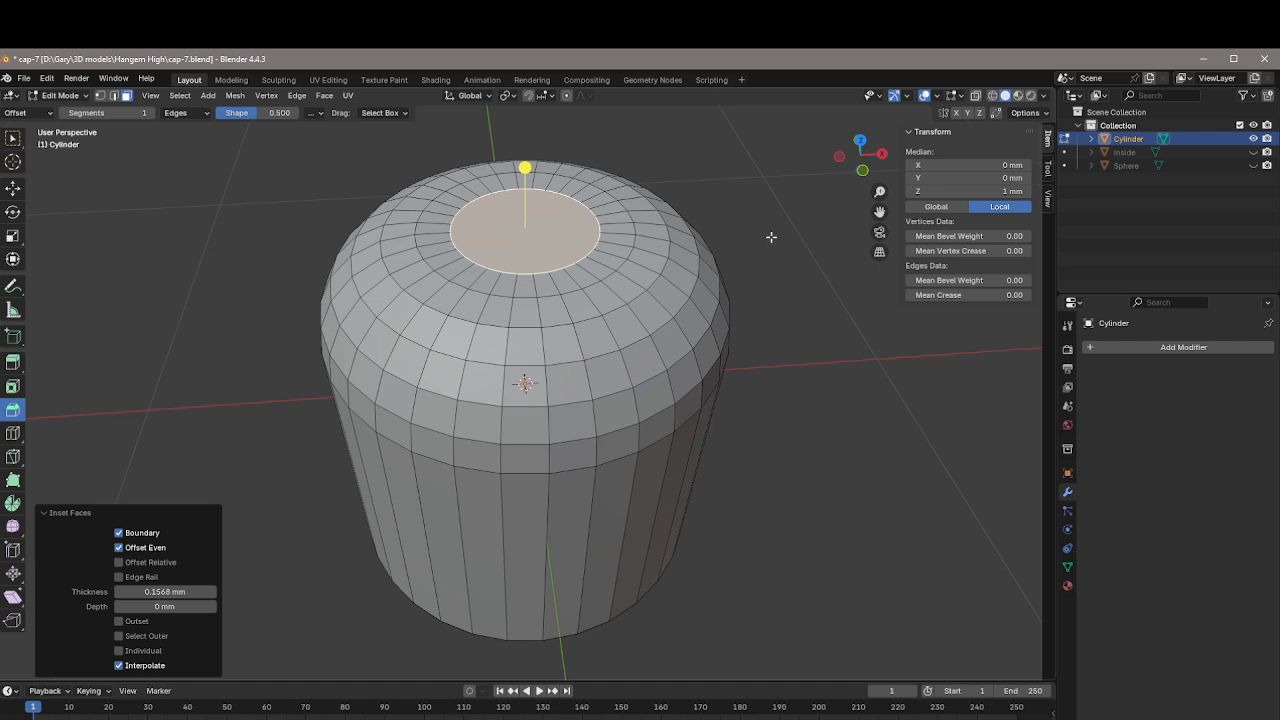
middle_drag(771, 237, 766, 208)
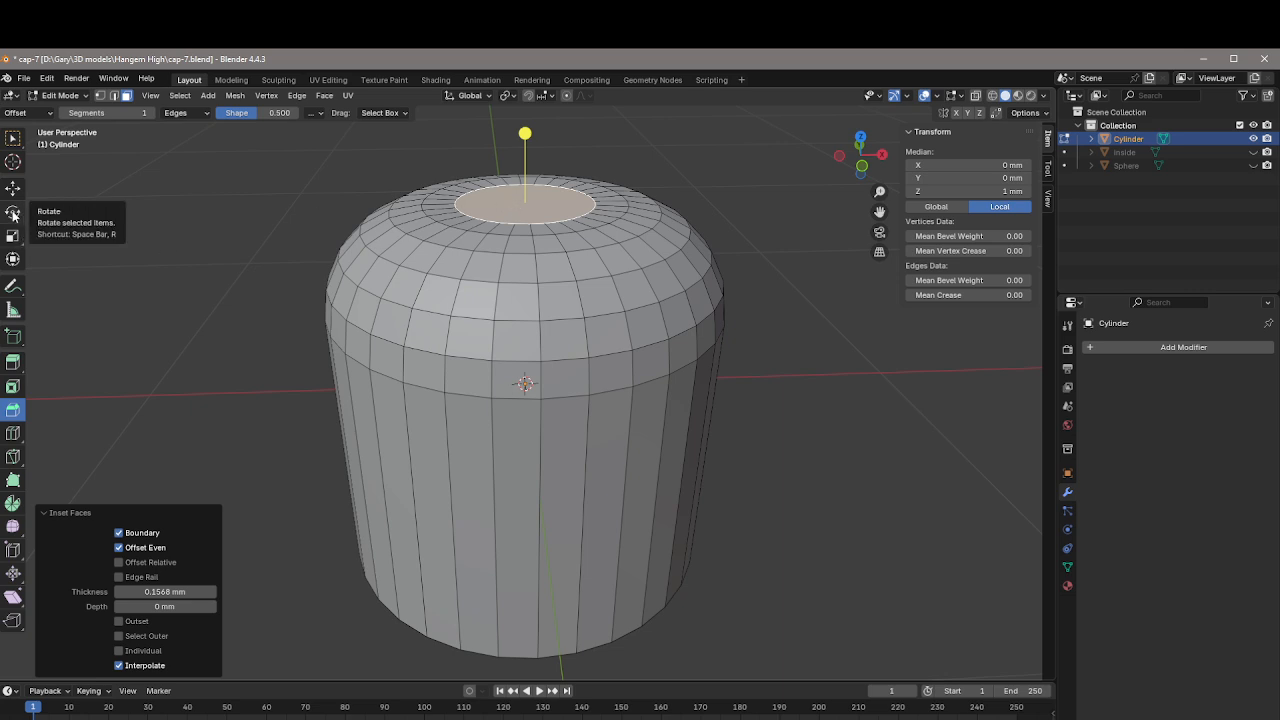
click(13, 258)
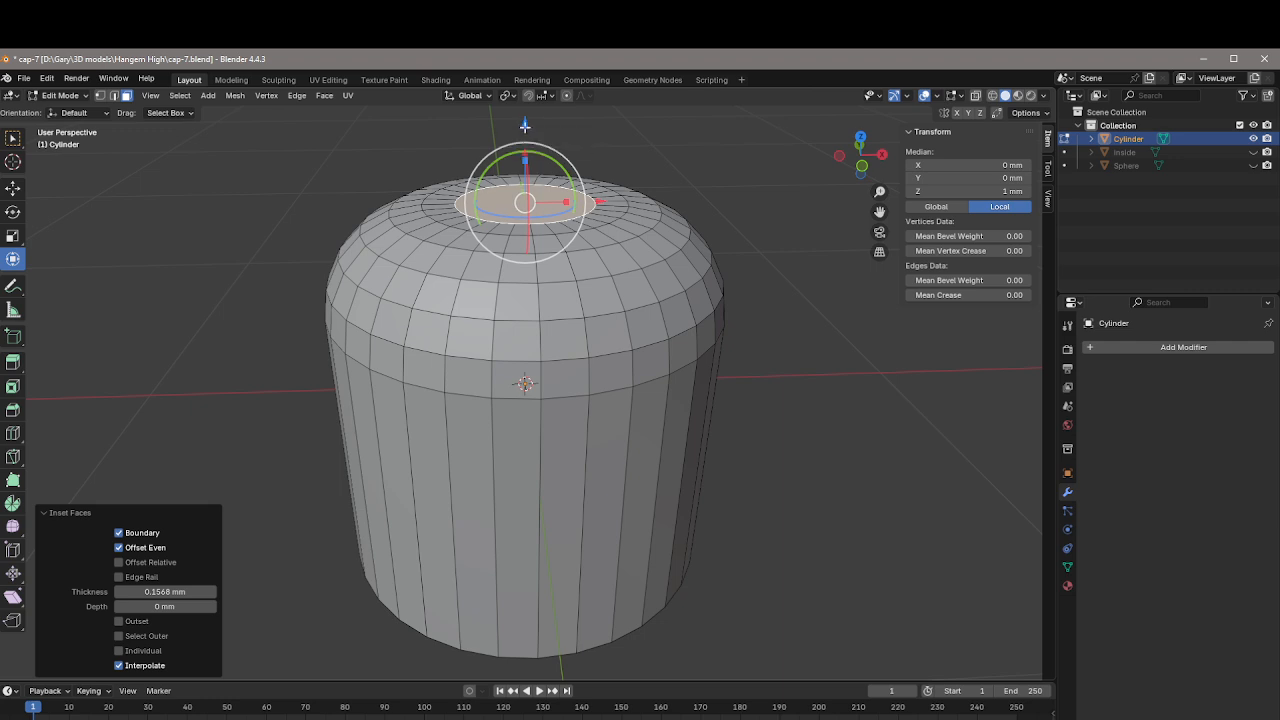
drag(525, 125, 530, 119)
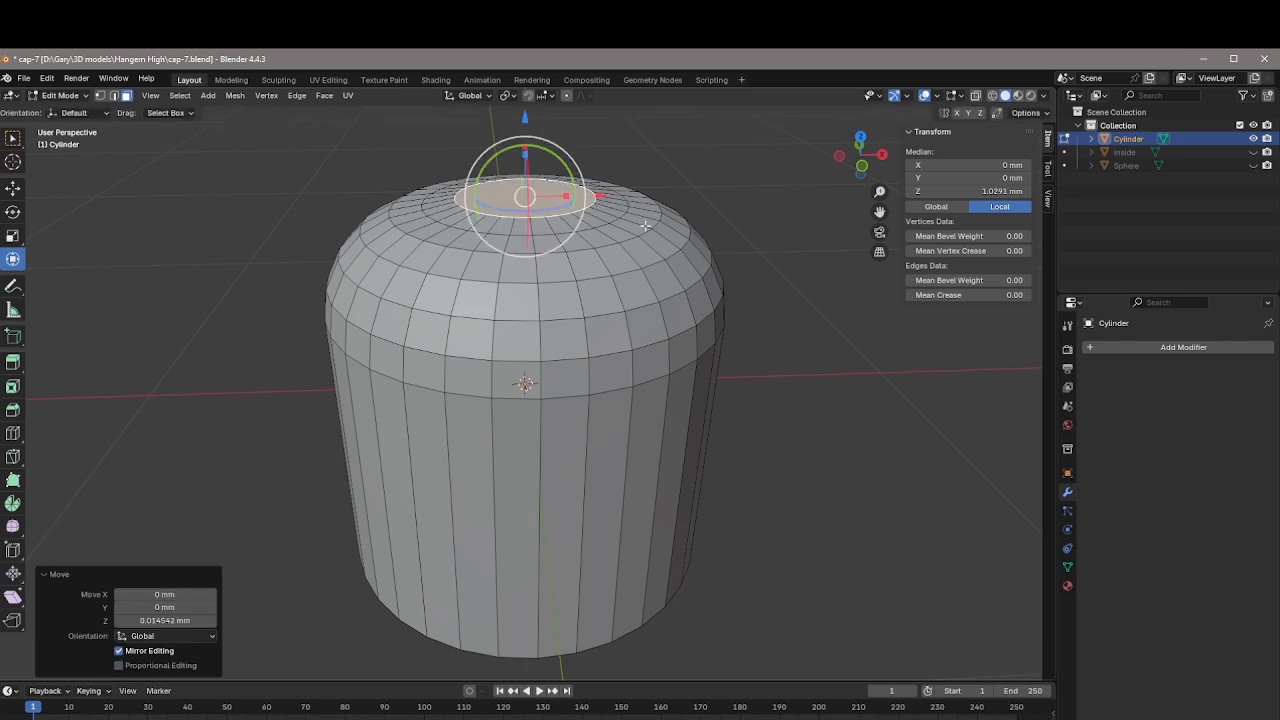
middle_drag(740, 248, 740, 317)
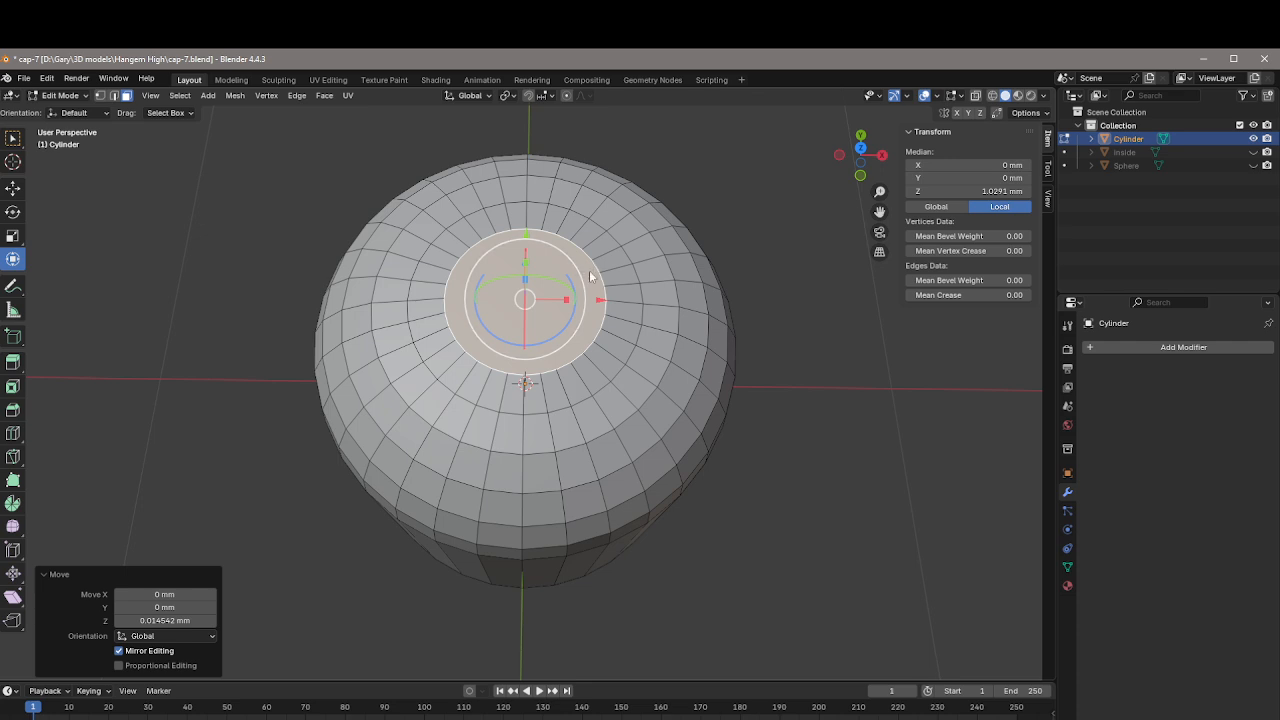
Step: Inset the cap's top face by about 0.168 mm and move it up along Z by about 0.01 mm
right_click(590, 276)
click(559, 276)
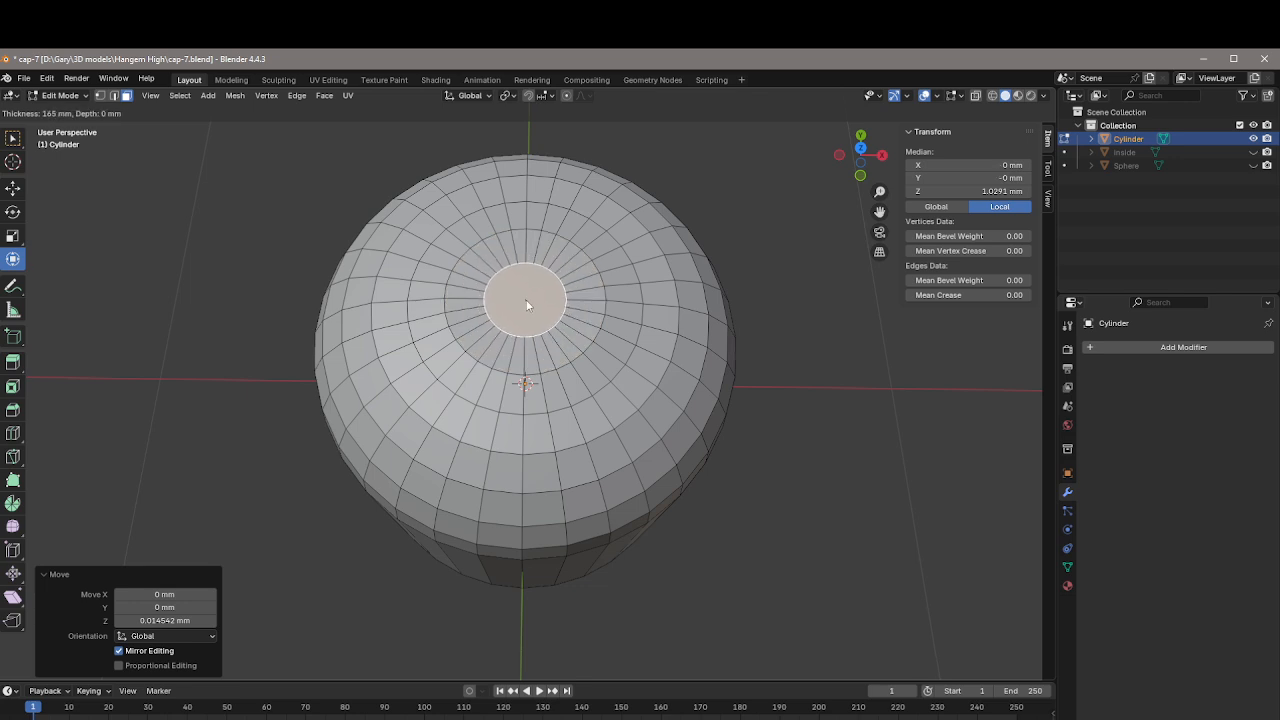
click(526, 299)
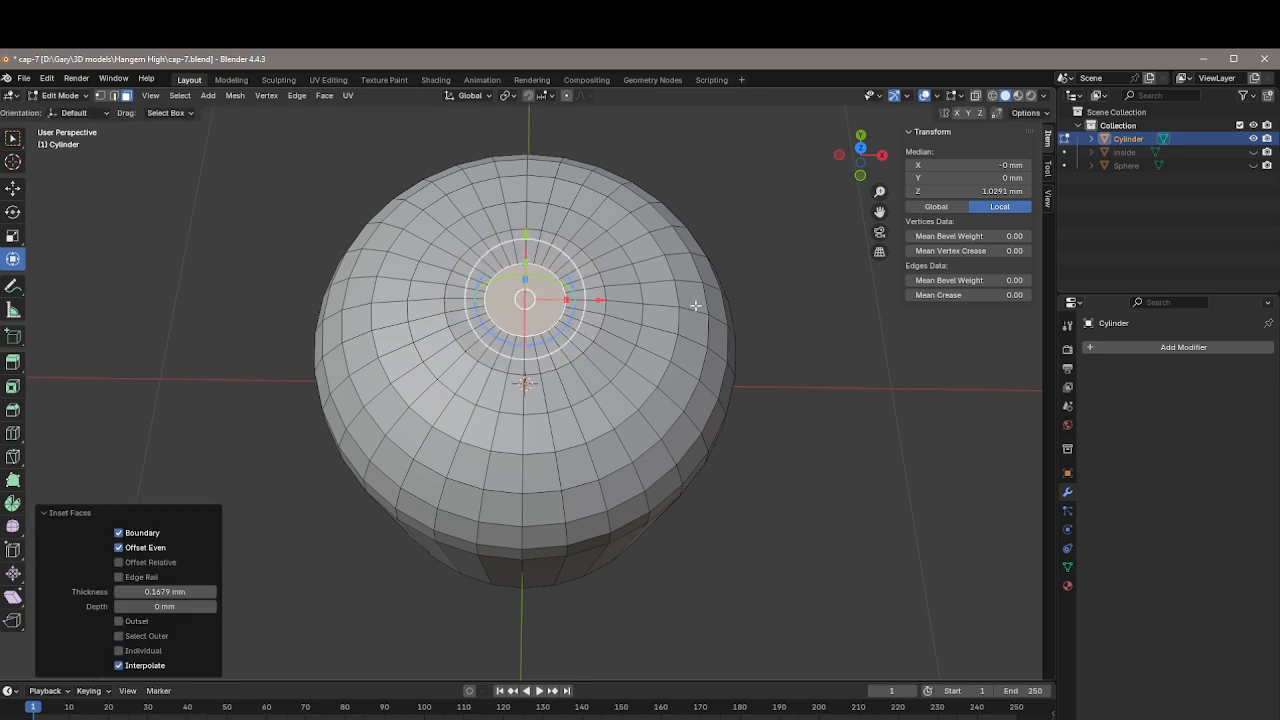
middle_drag(784, 295, 789, 223)
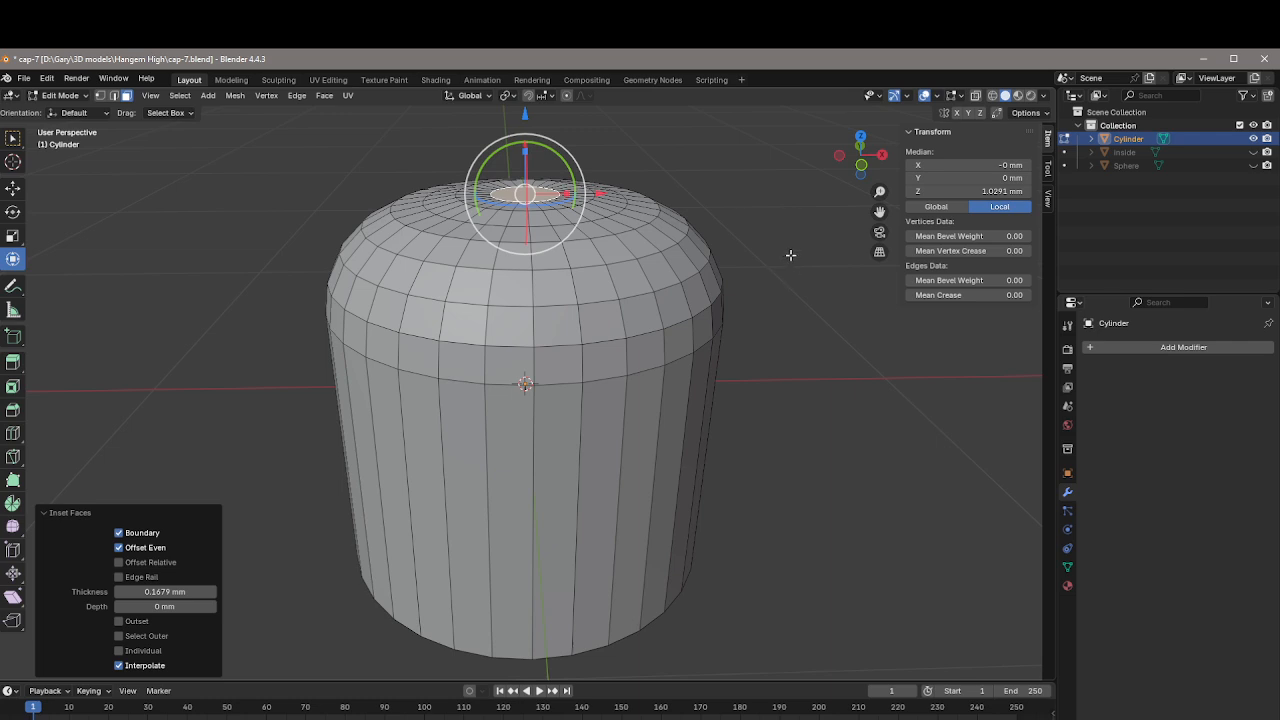
middle_drag(791, 253, 794, 268)
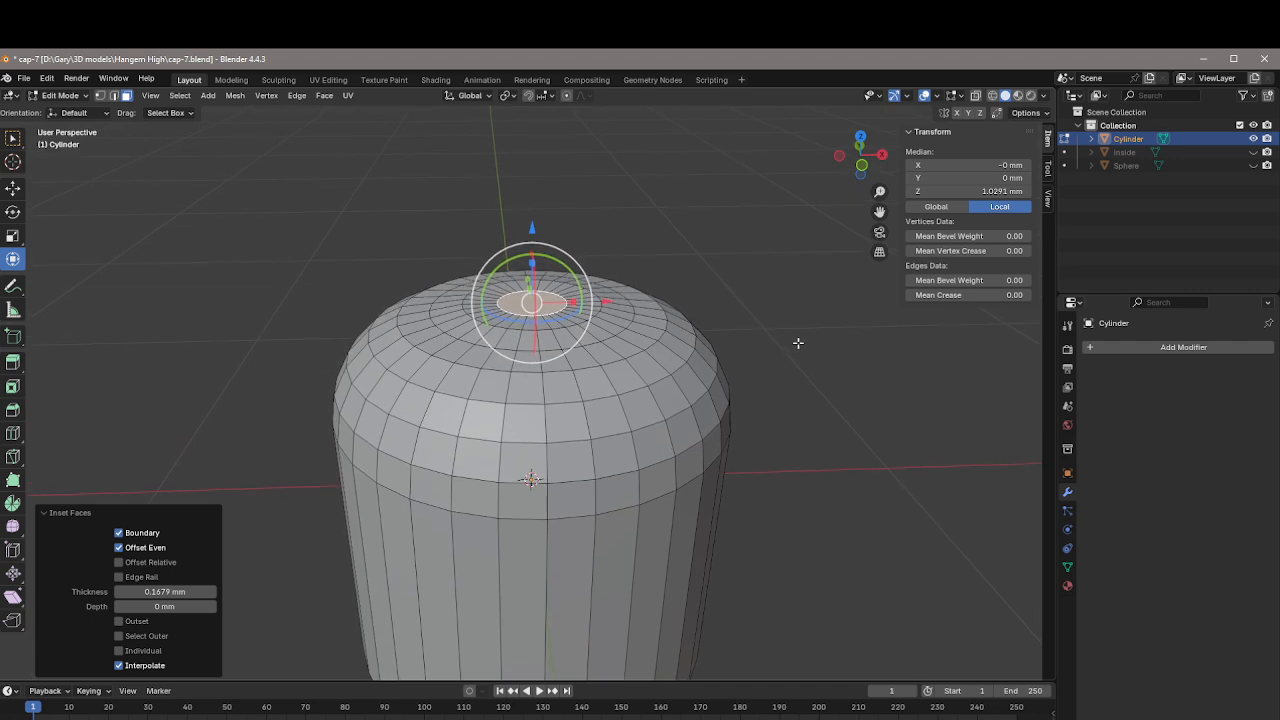
middle_drag(791, 337, 488, 212)
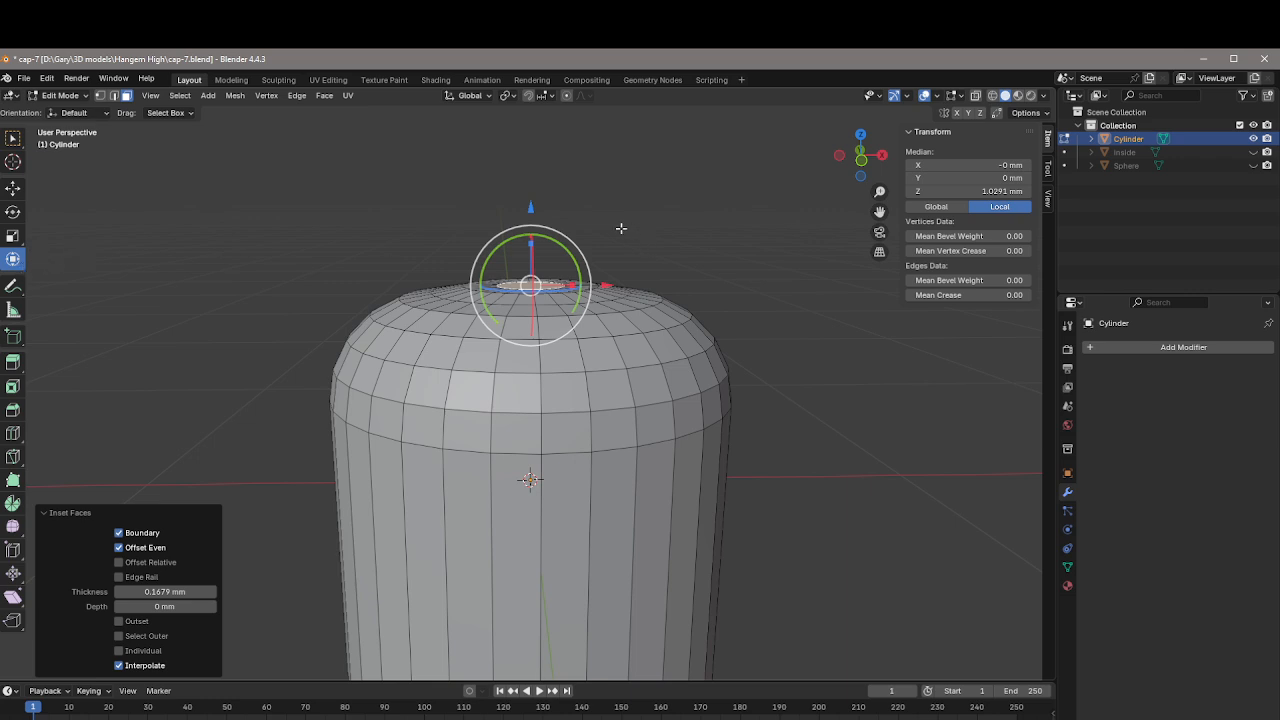
drag(533, 208, 532, 202)
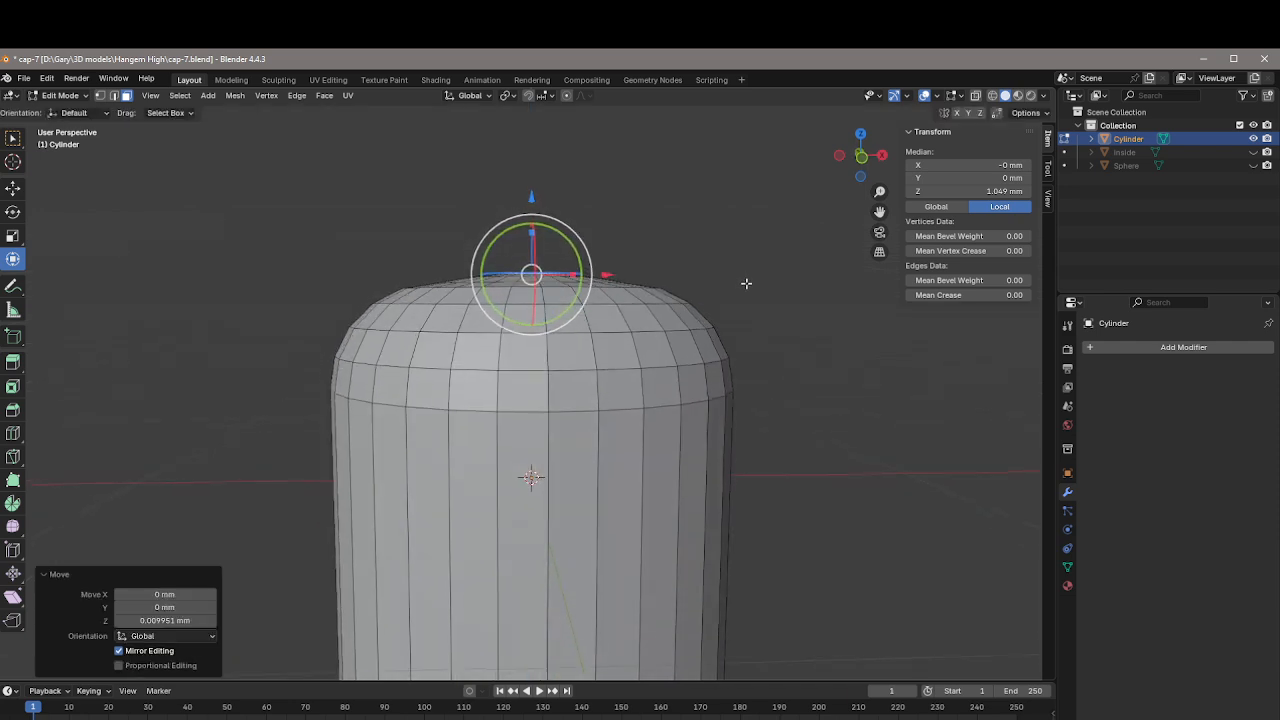
Step: Inset the raised top face by about 0.087 mm and move it up along Z by about 0.007 mm
middle_drag(746, 283, 739, 399)
scroll(566, 409, up, 3)
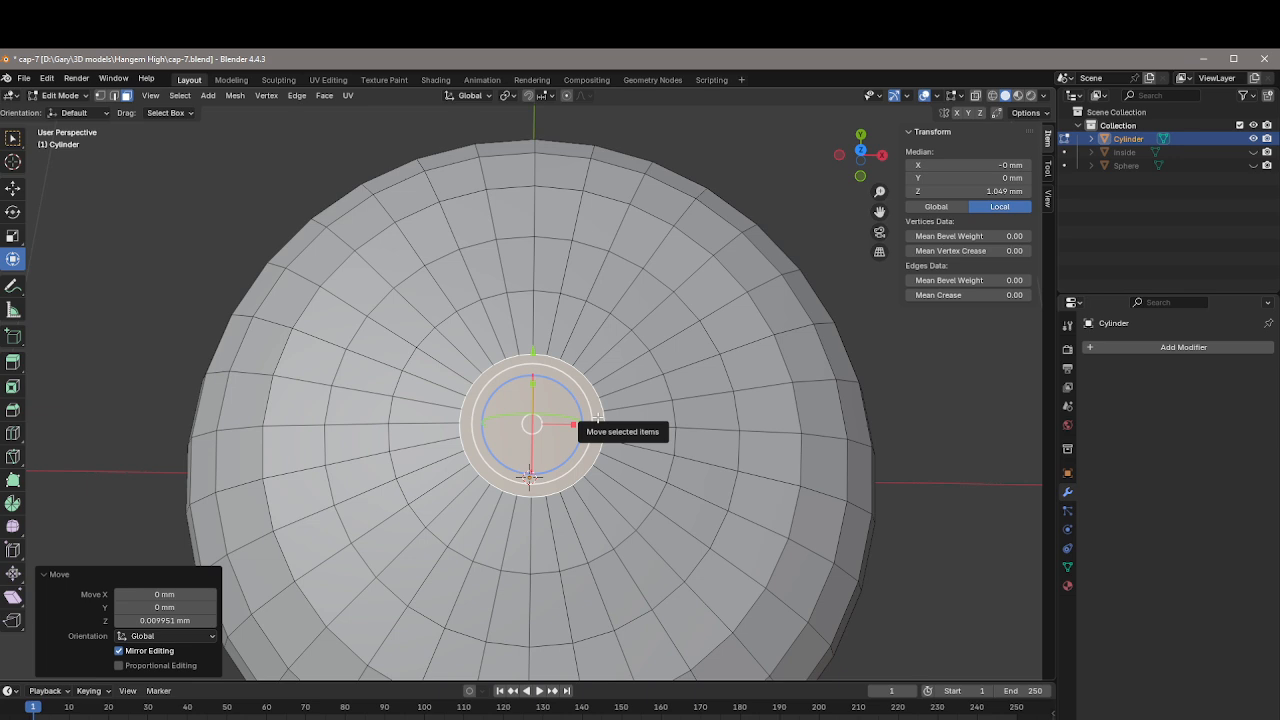
right_click(597, 416)
click(570, 416)
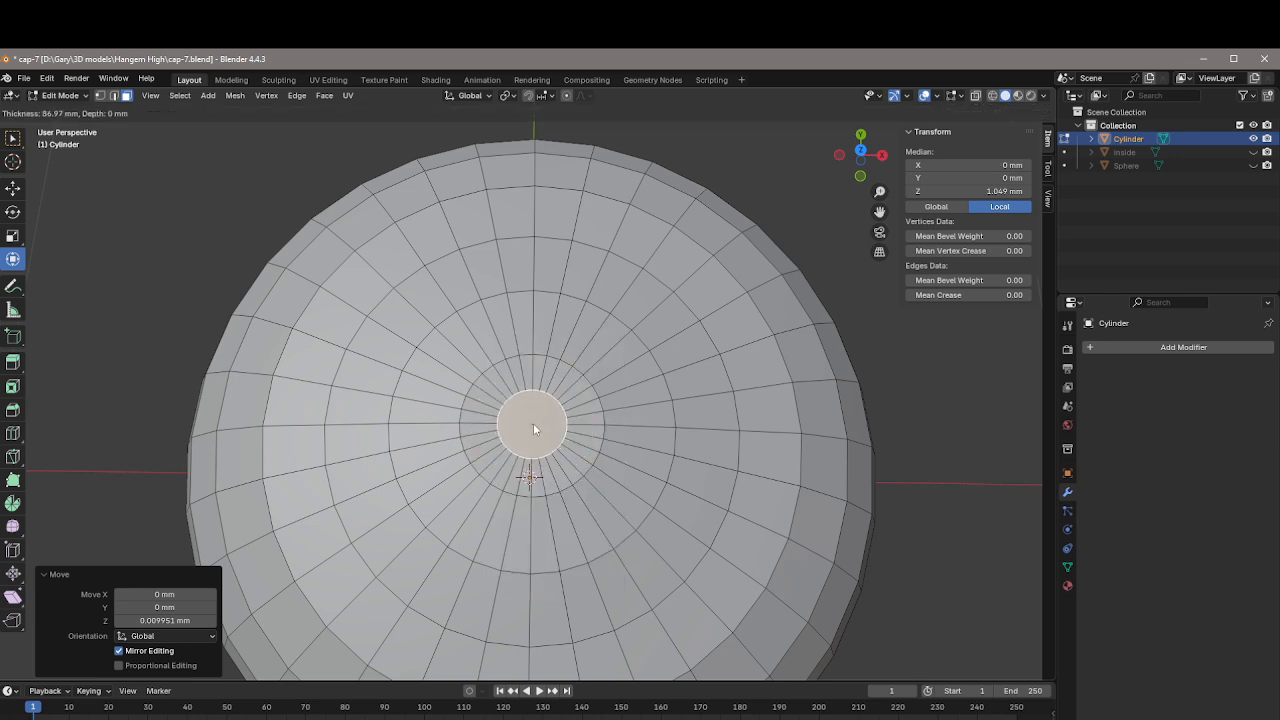
click(533, 428)
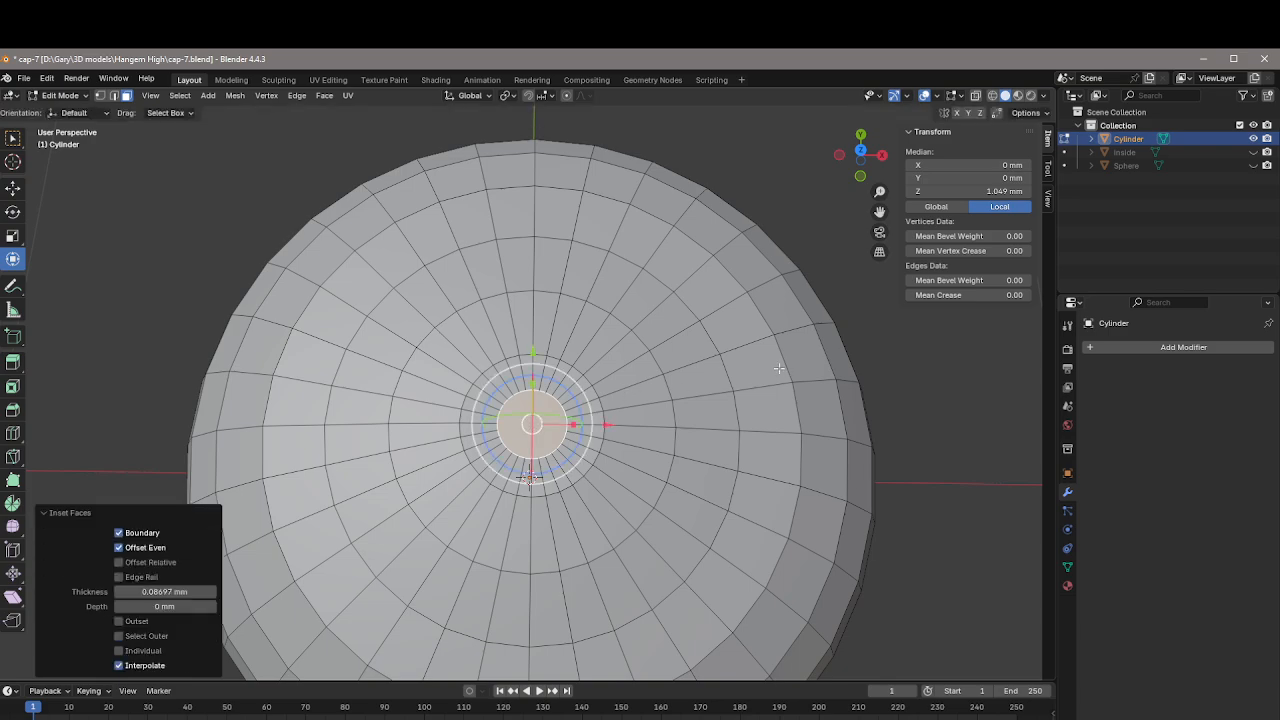
middle_drag(899, 362, 533, 160)
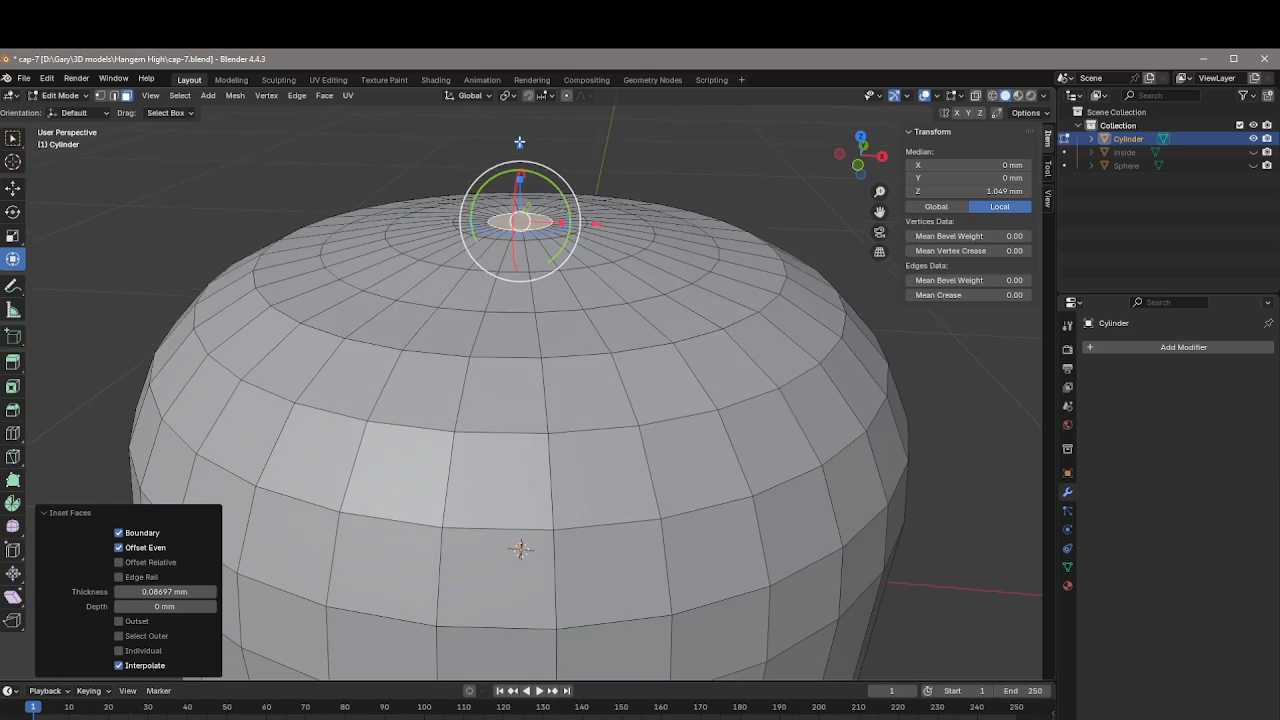
drag(519, 142, 521, 132)
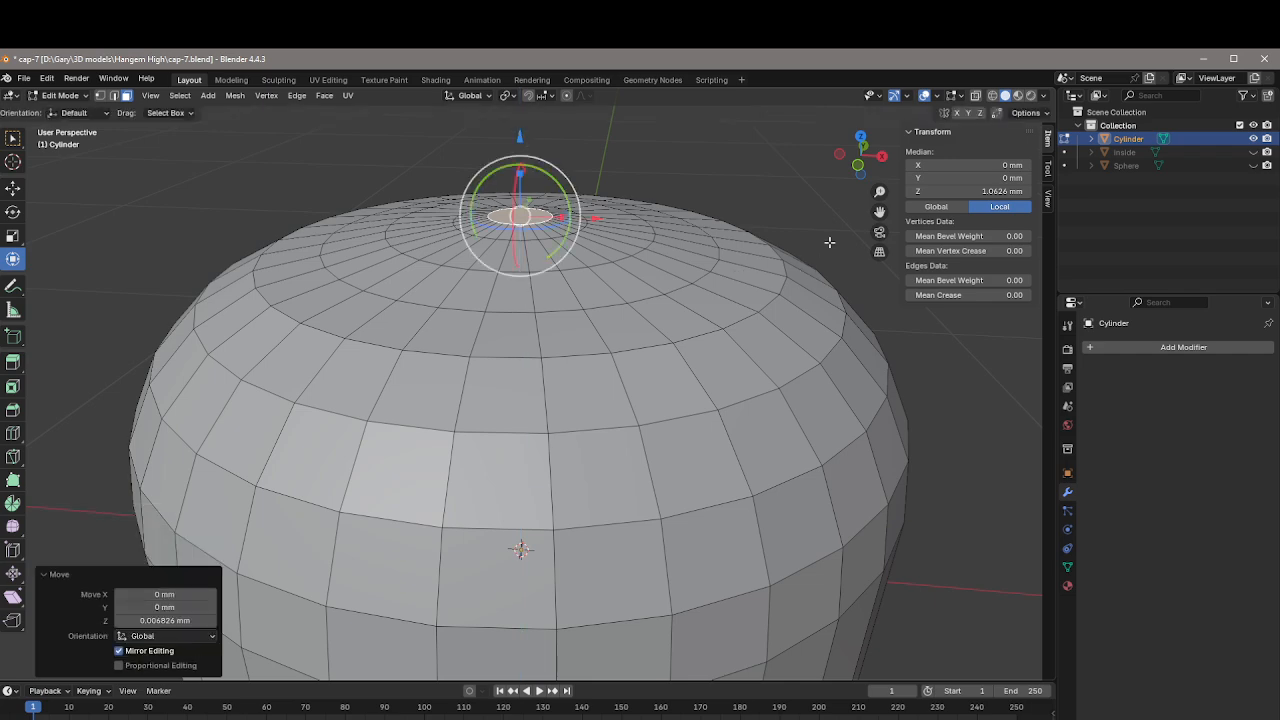
Step: Inset the small circular face at the peak of the dome by about 0.053 mm
middle_drag(831, 241, 839, 305)
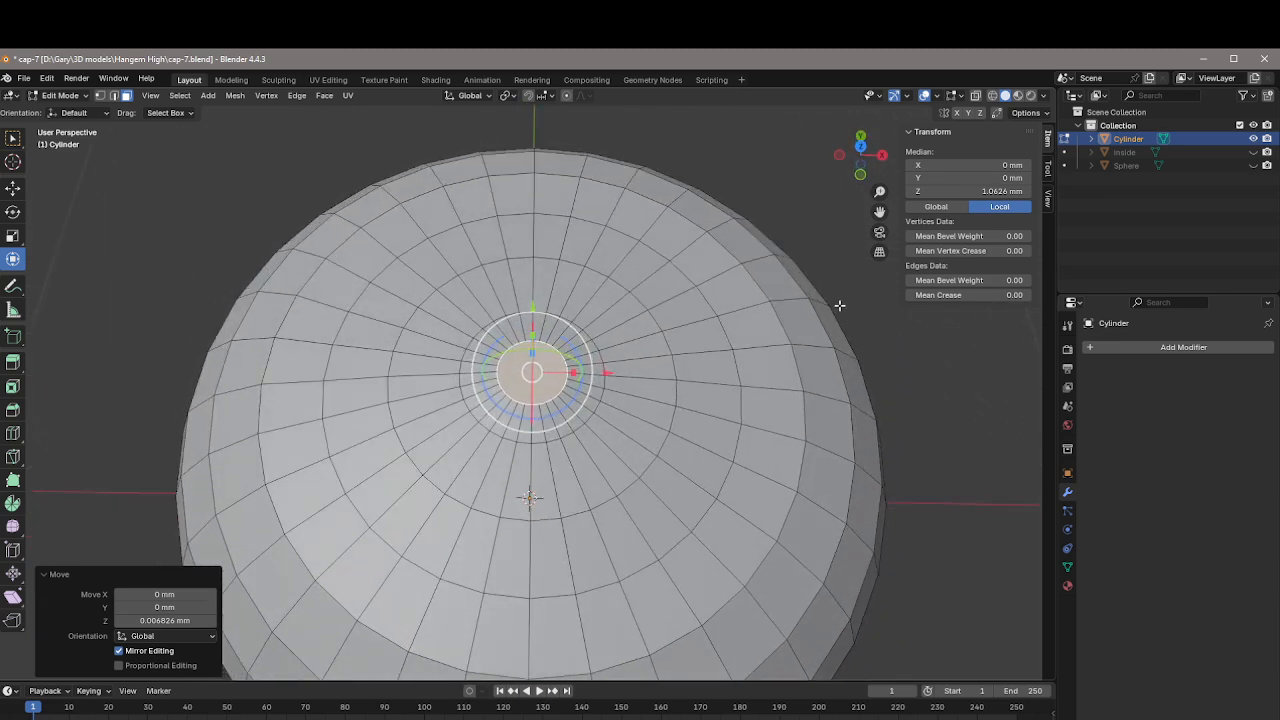
scroll(548, 365, up, 5)
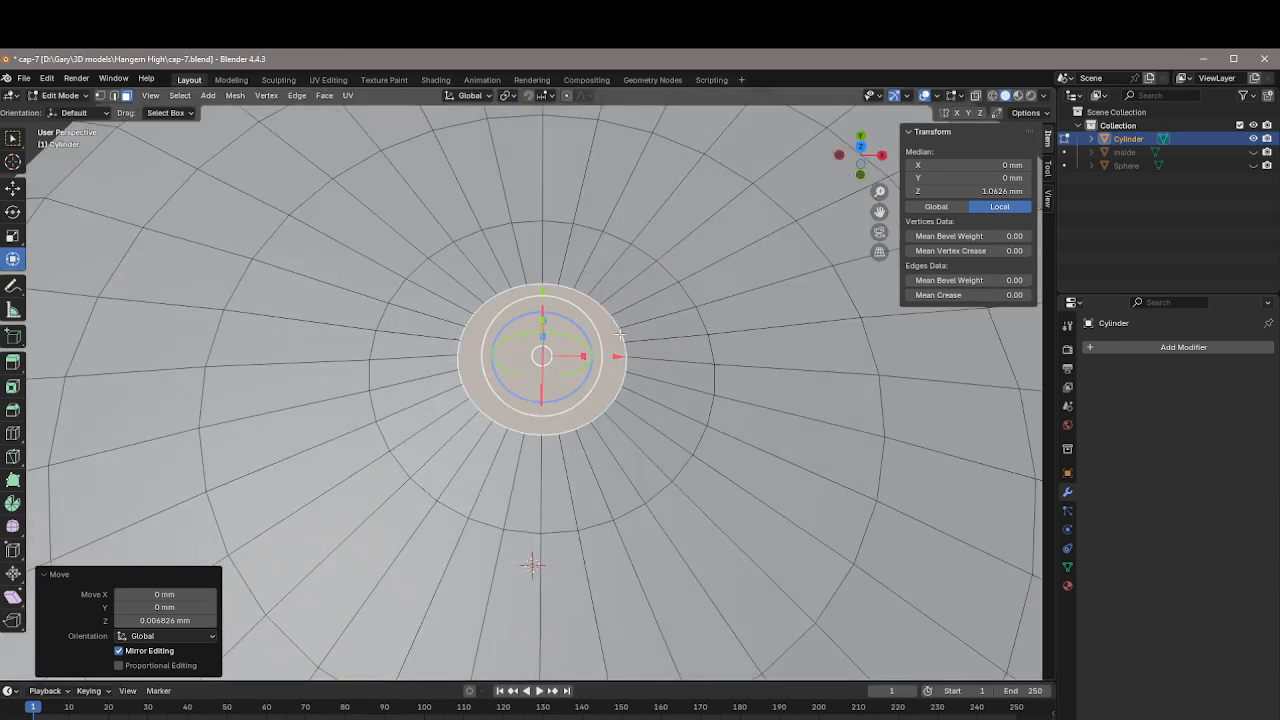
right_click(604, 331)
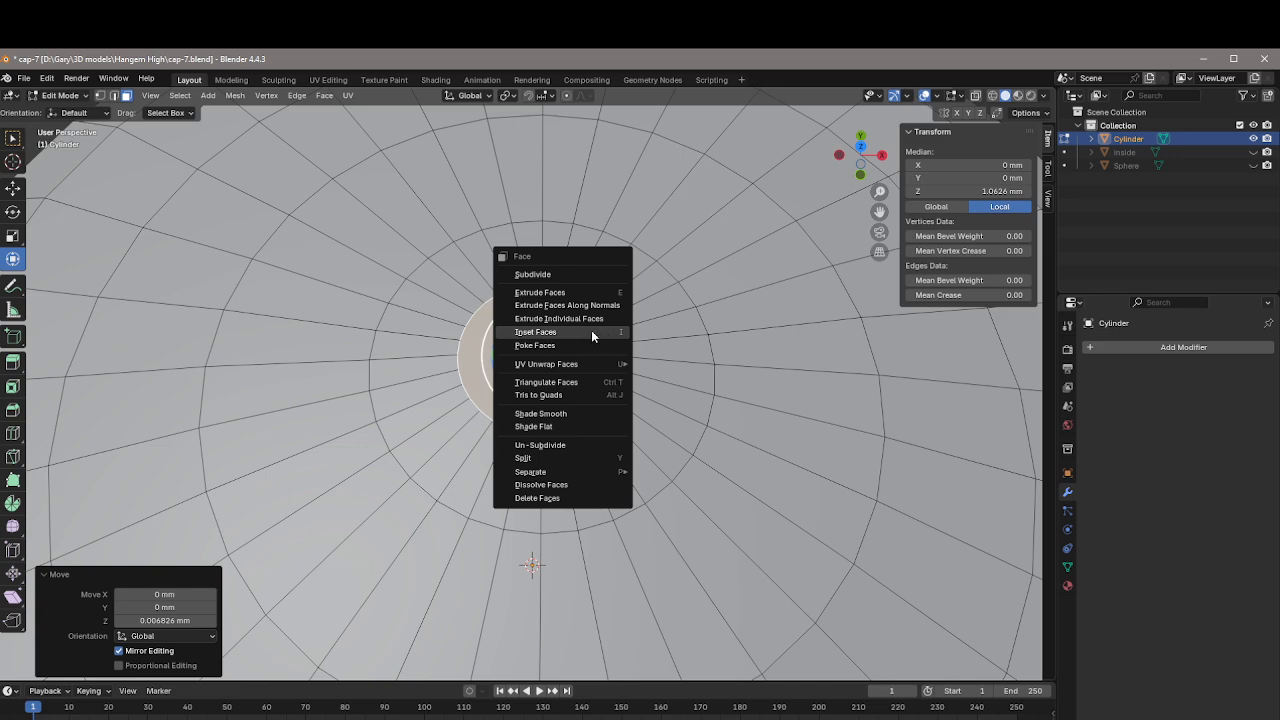
click(591, 332)
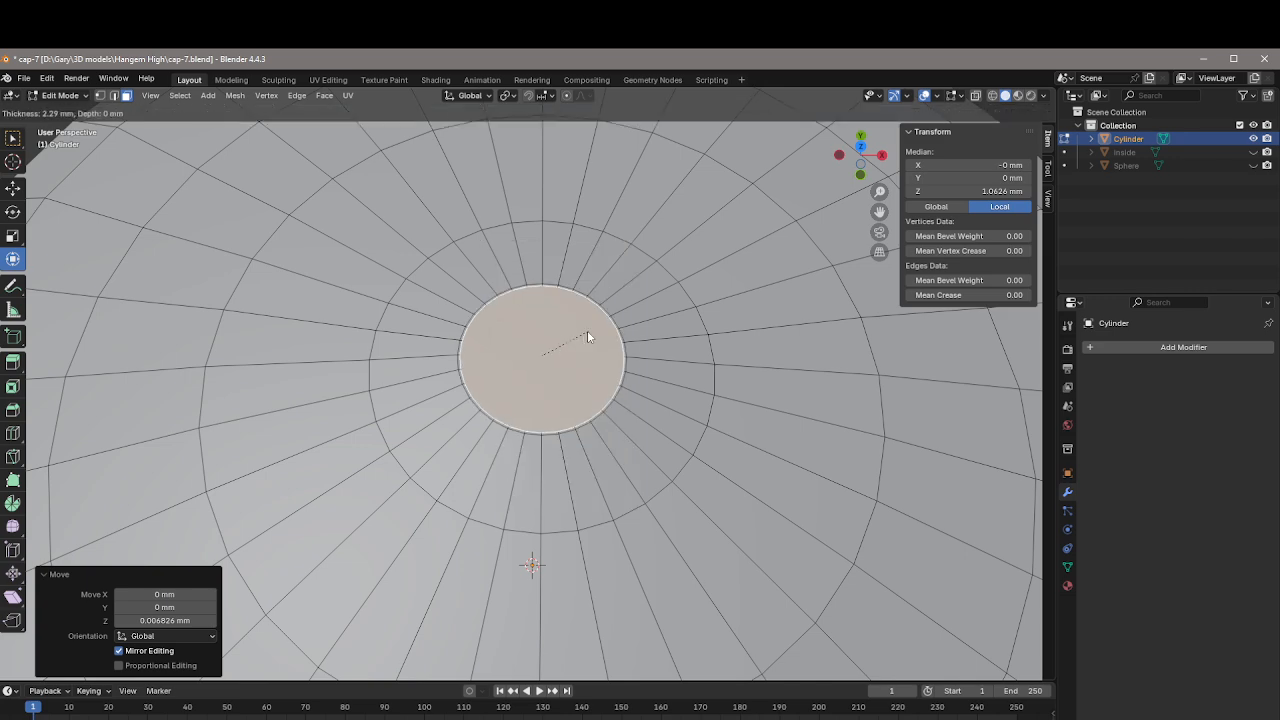
click(543, 360)
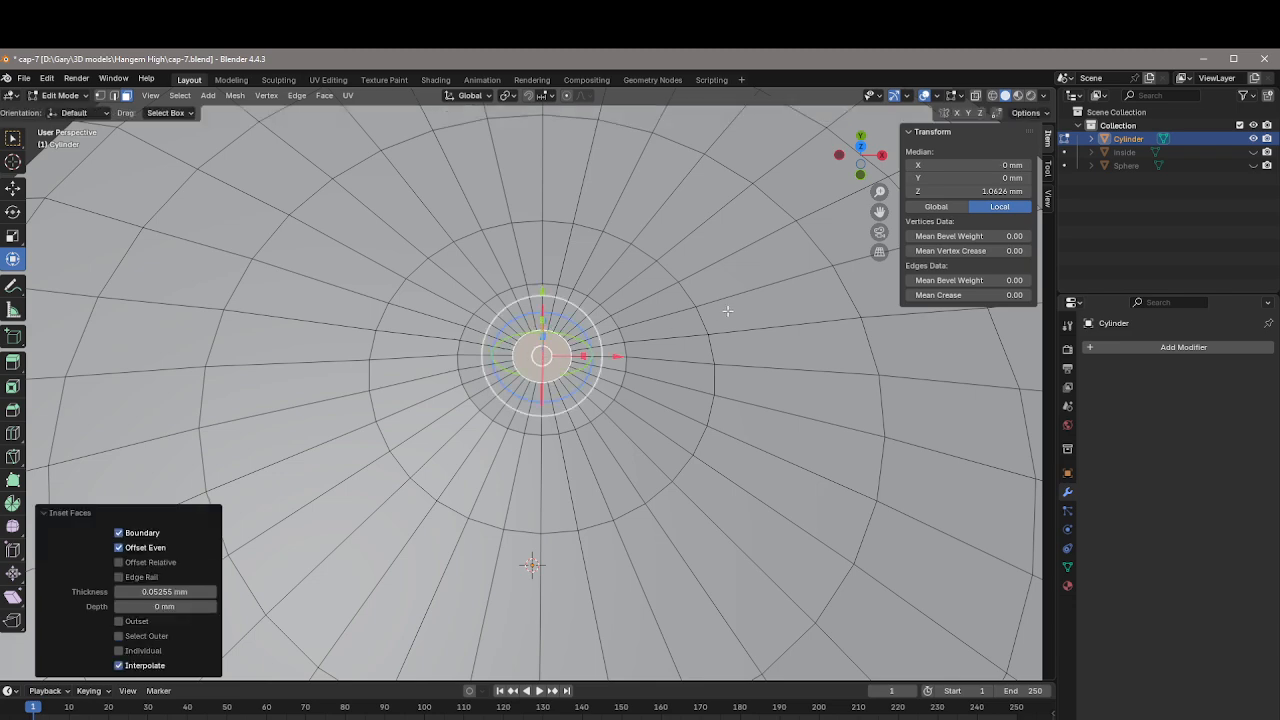
Step: Move the innermost face at the peak up along Z by about 0.0043 mm
middle_drag(727, 311, 689, 258)
scroll(700, 255, down, 5)
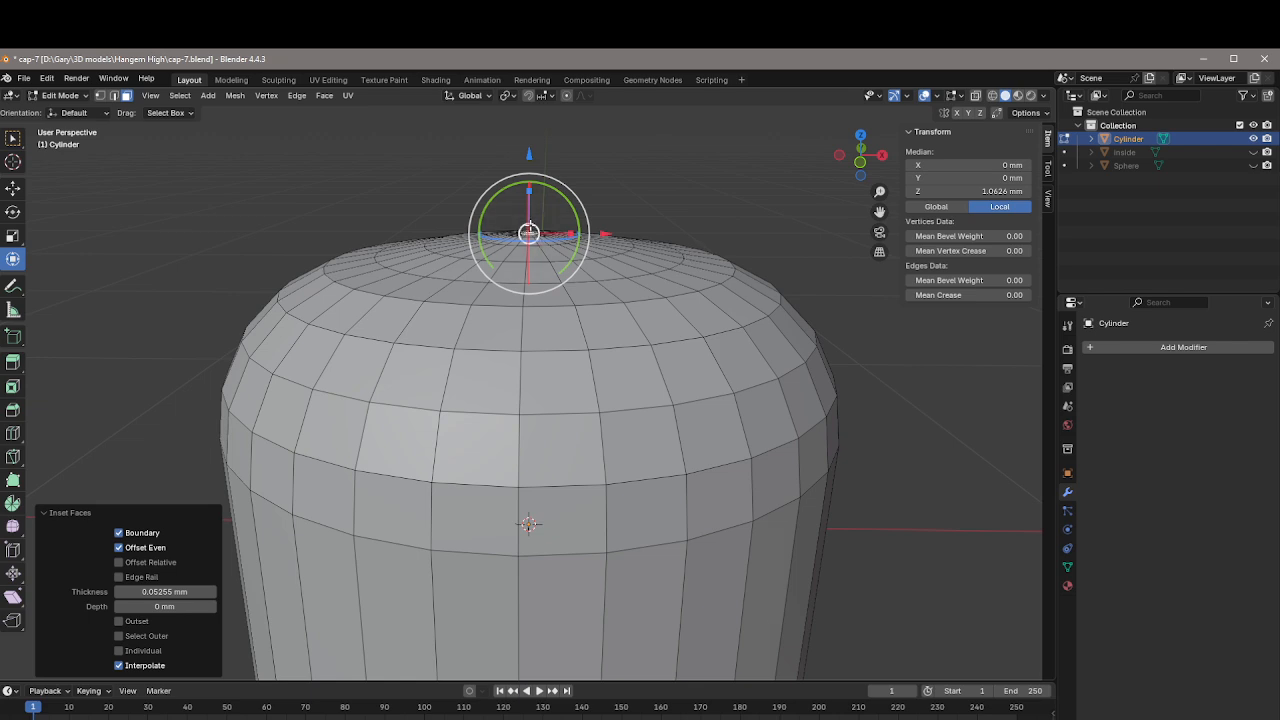
scroll(528, 232, up, 3)
scroll(542, 220, up, 1)
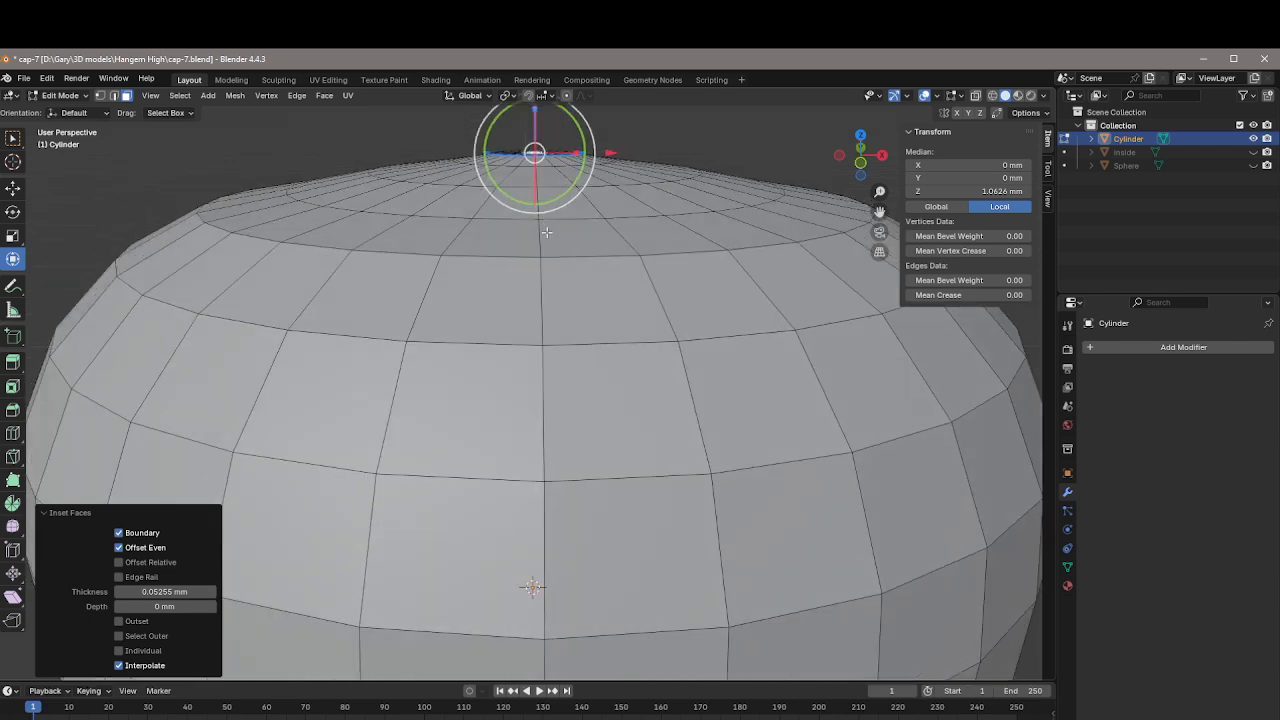
scroll(551, 234, down, 4)
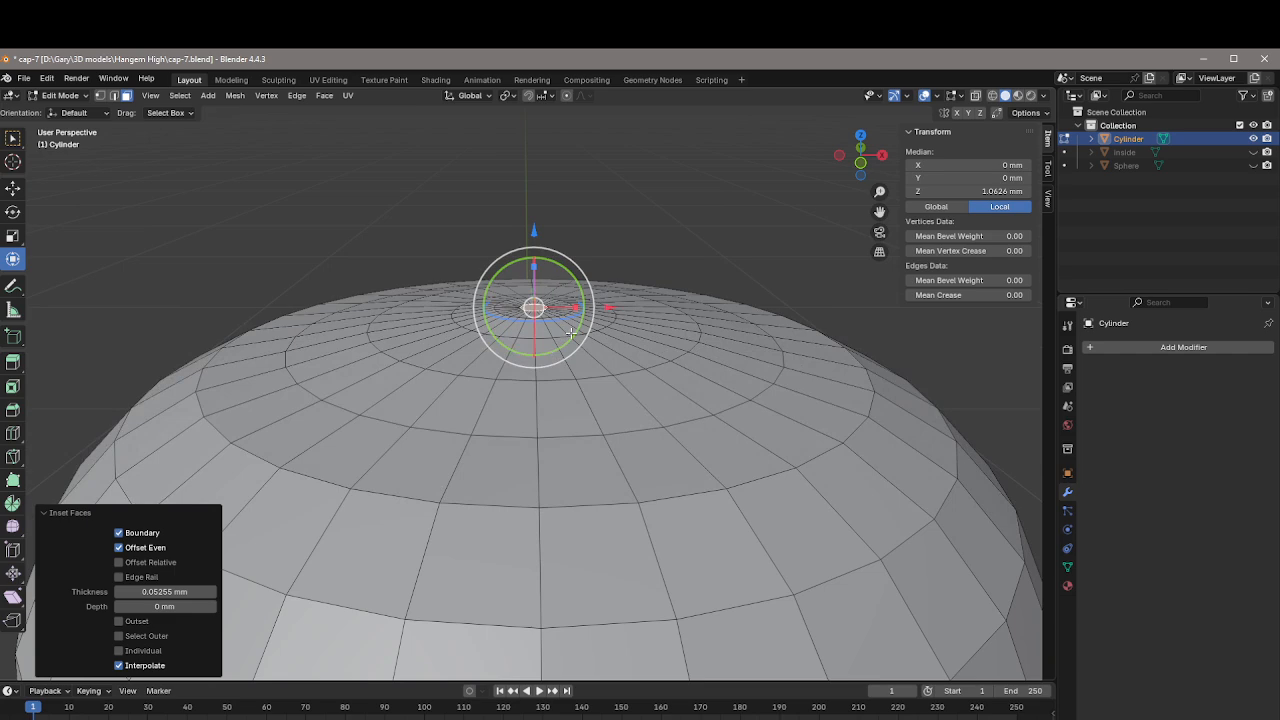
middle_drag(567, 336, 587, 157)
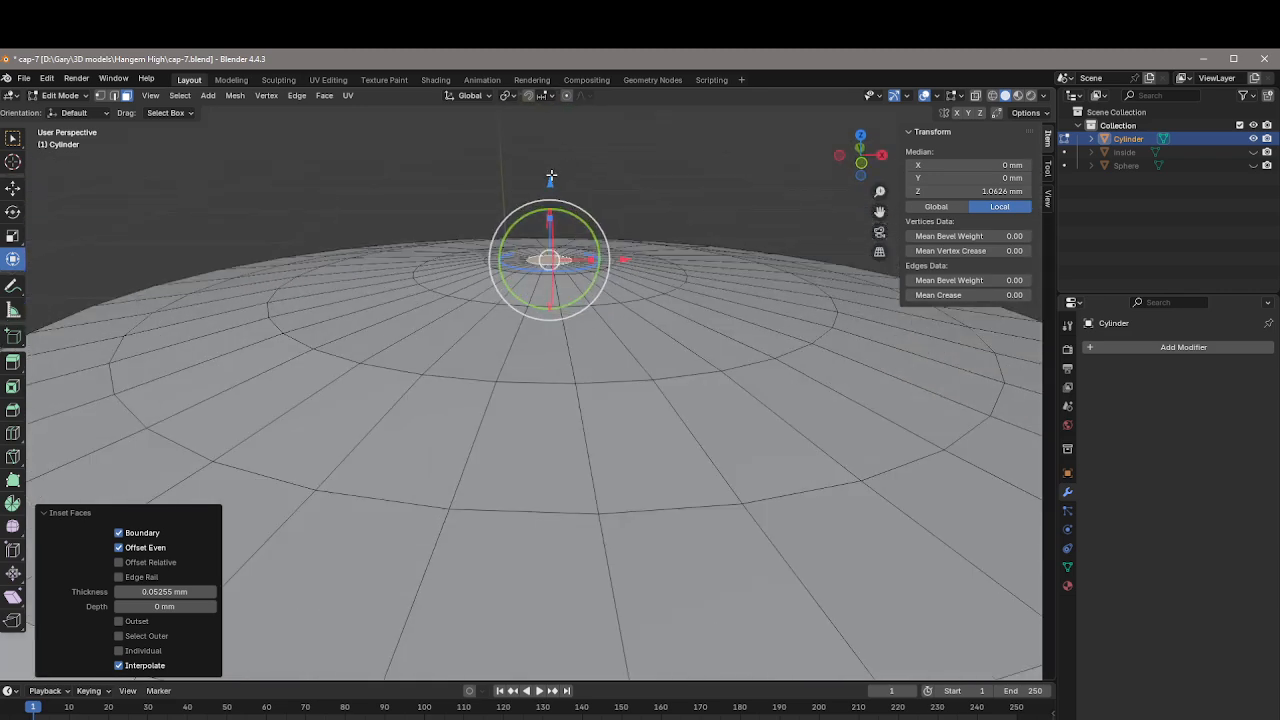
key(g)
key(z)
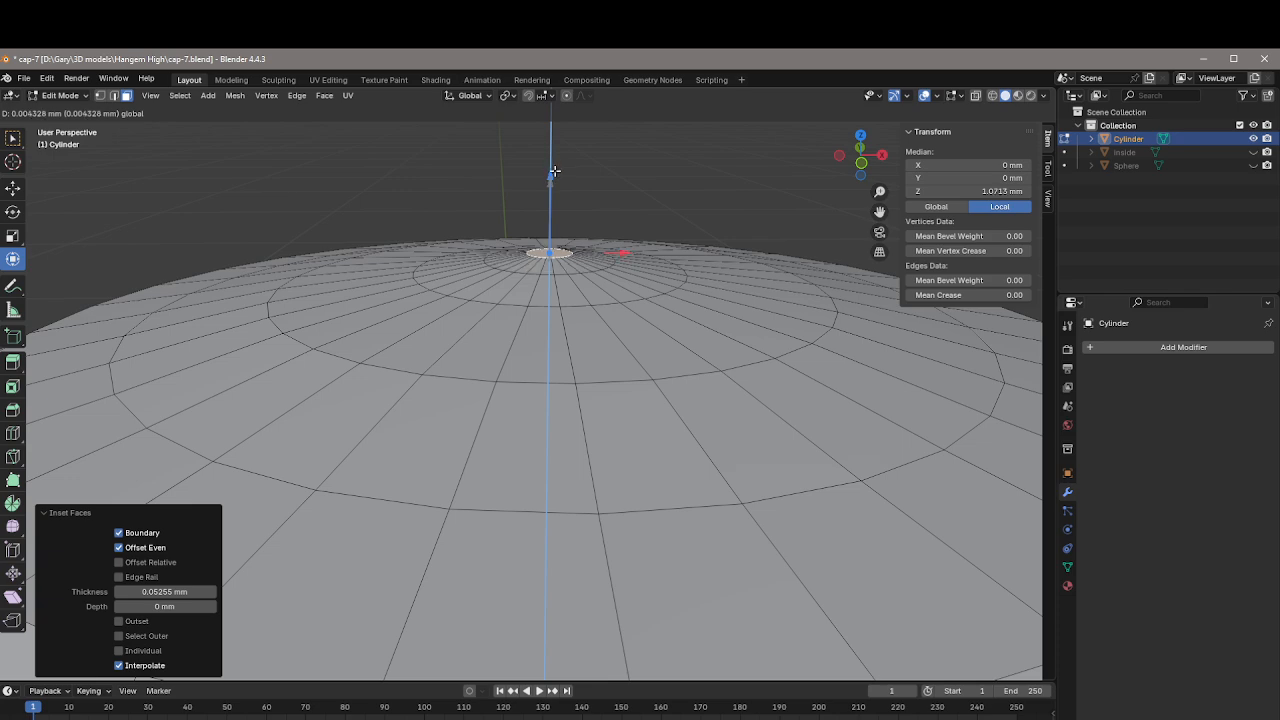
click(554, 171)
scroll(705, 237, up, 1)
scroll(707, 235, down, 3)
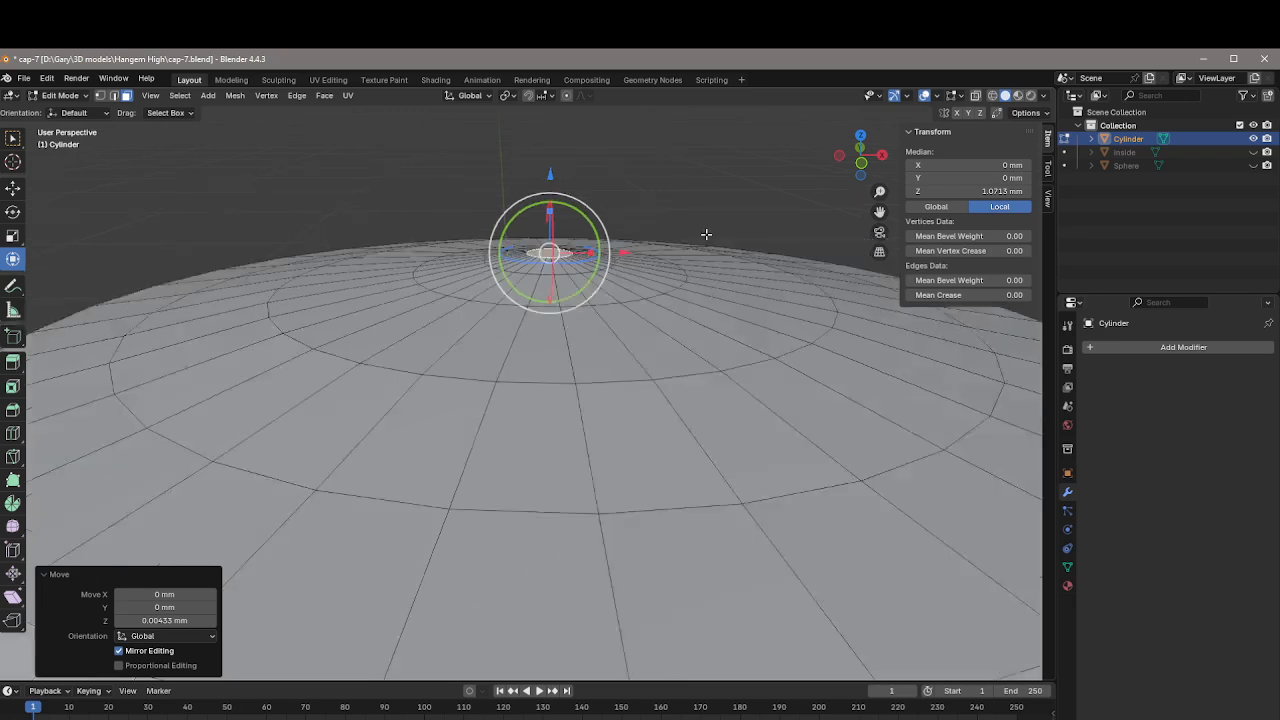
scroll(708, 235, up, 1)
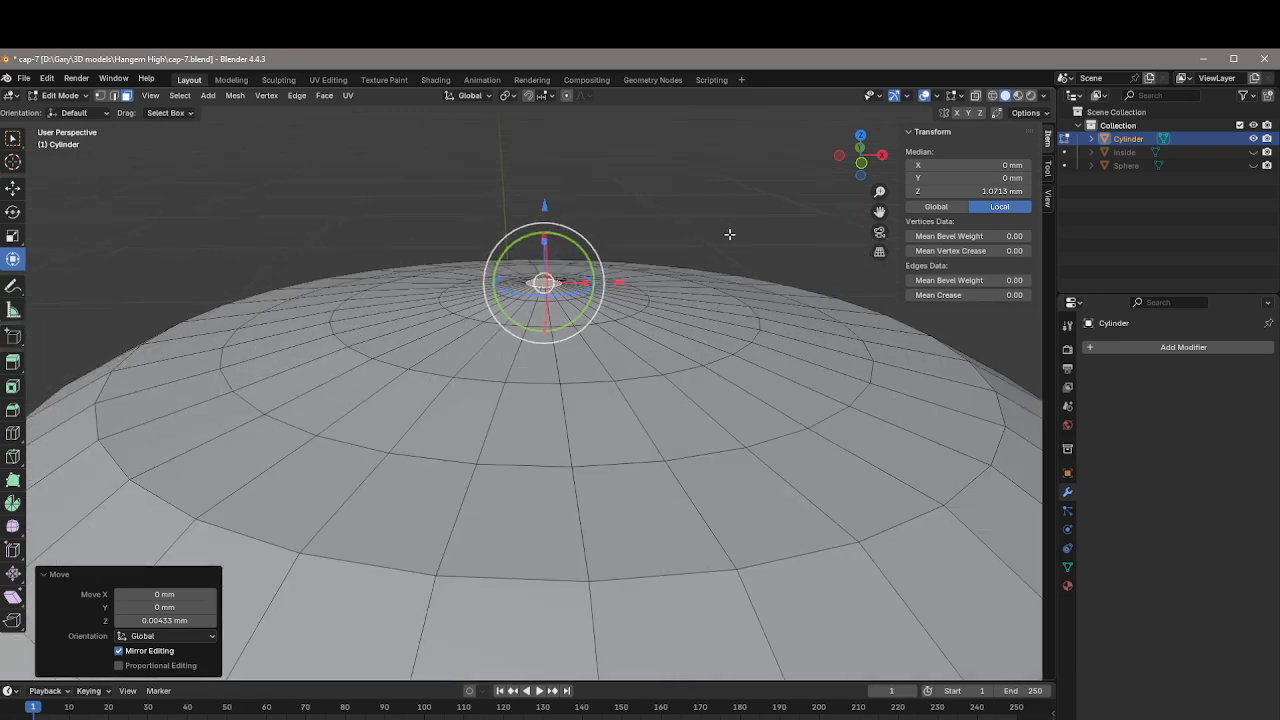
Step: Switch to the Select Box tool, deselect the mesh and examine the dome's profile in the right orthographic view
click(881, 156)
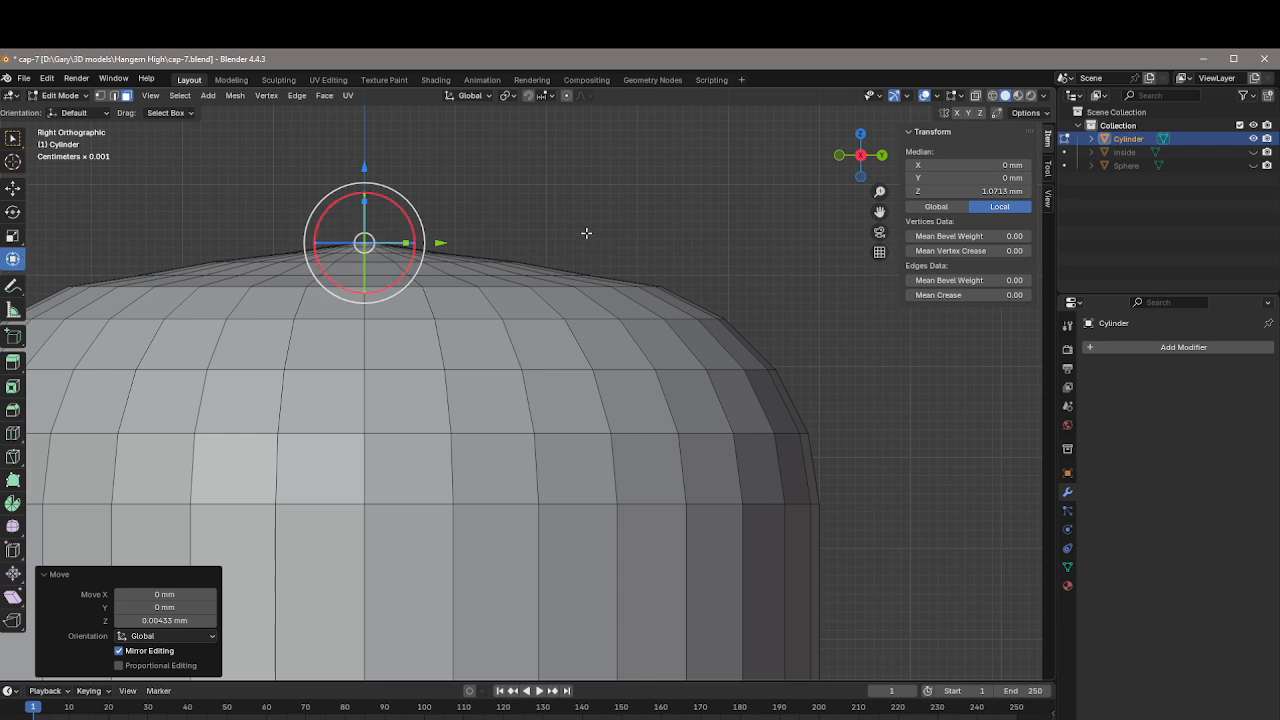
click(13, 137)
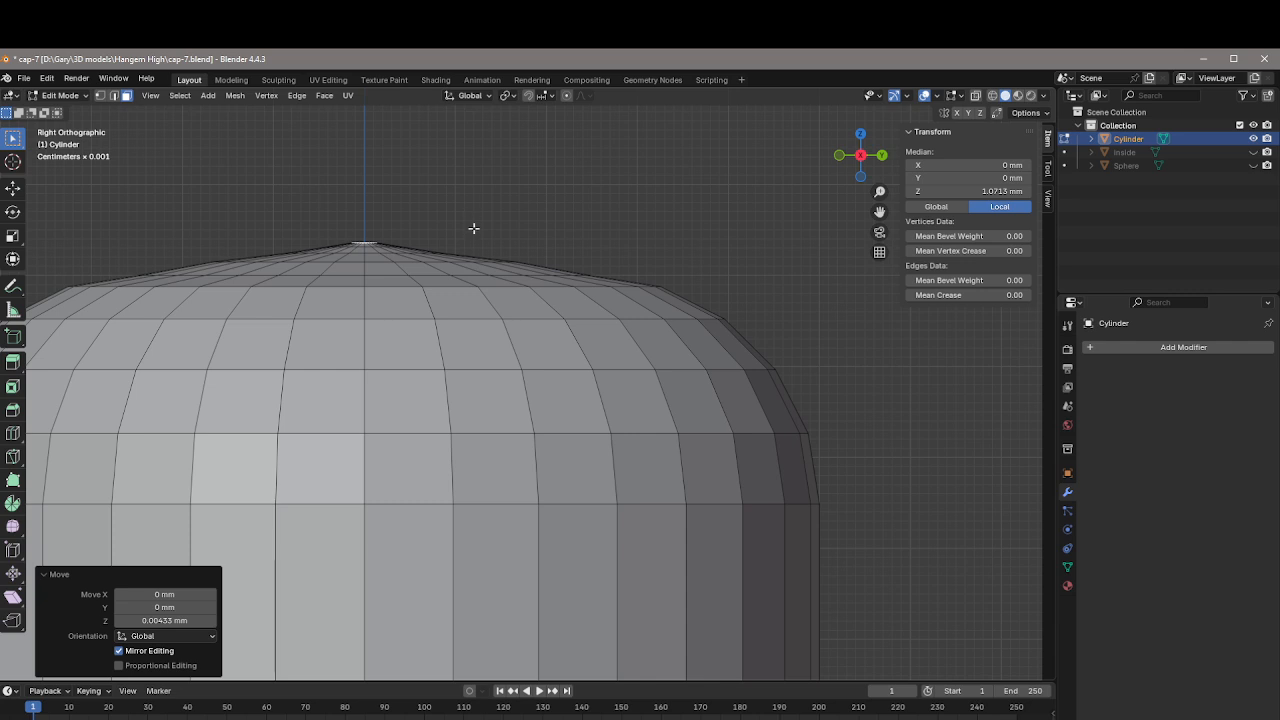
click(449, 249)
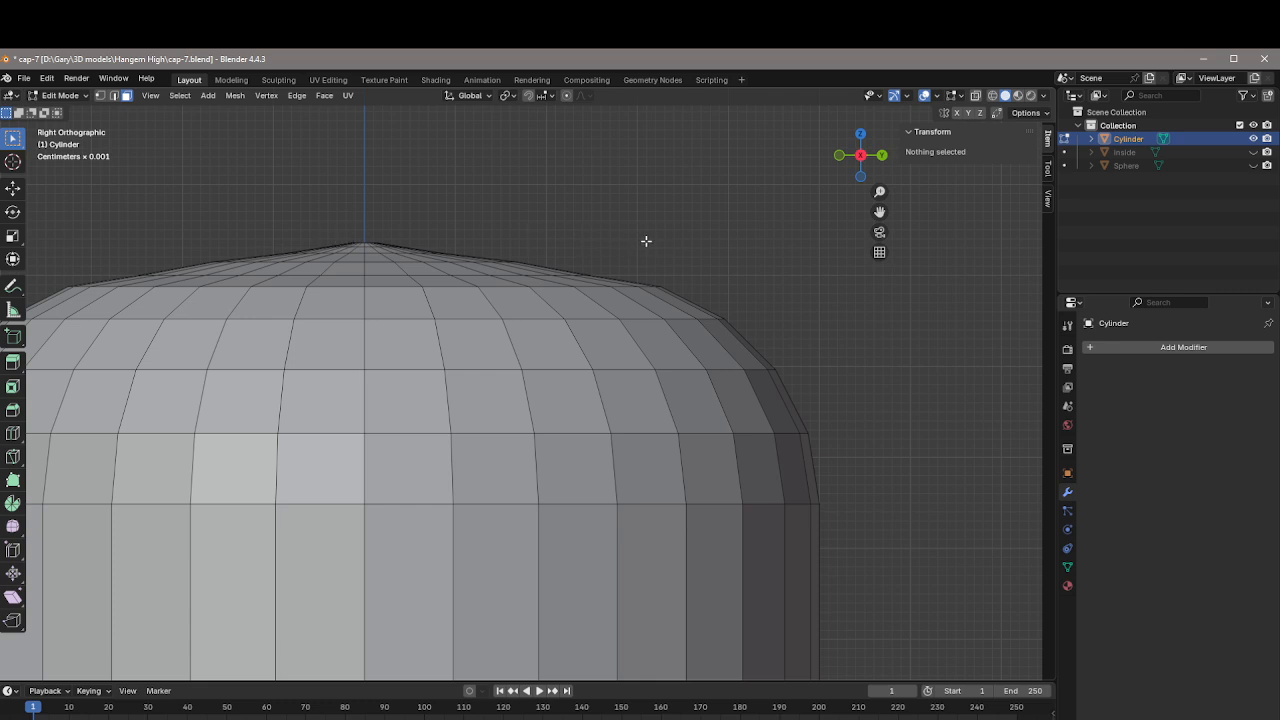
scroll(641, 235, up, 1)
scroll(645, 239, down, 2)
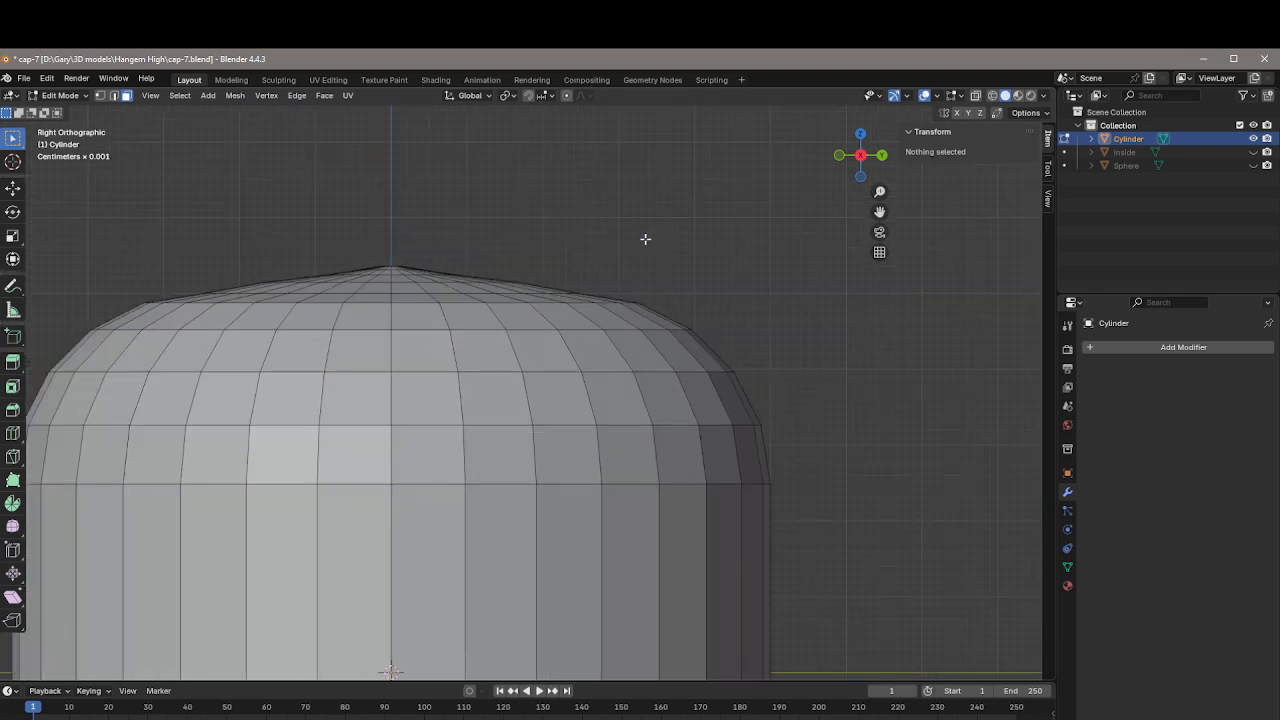
scroll(642, 239, down, 1)
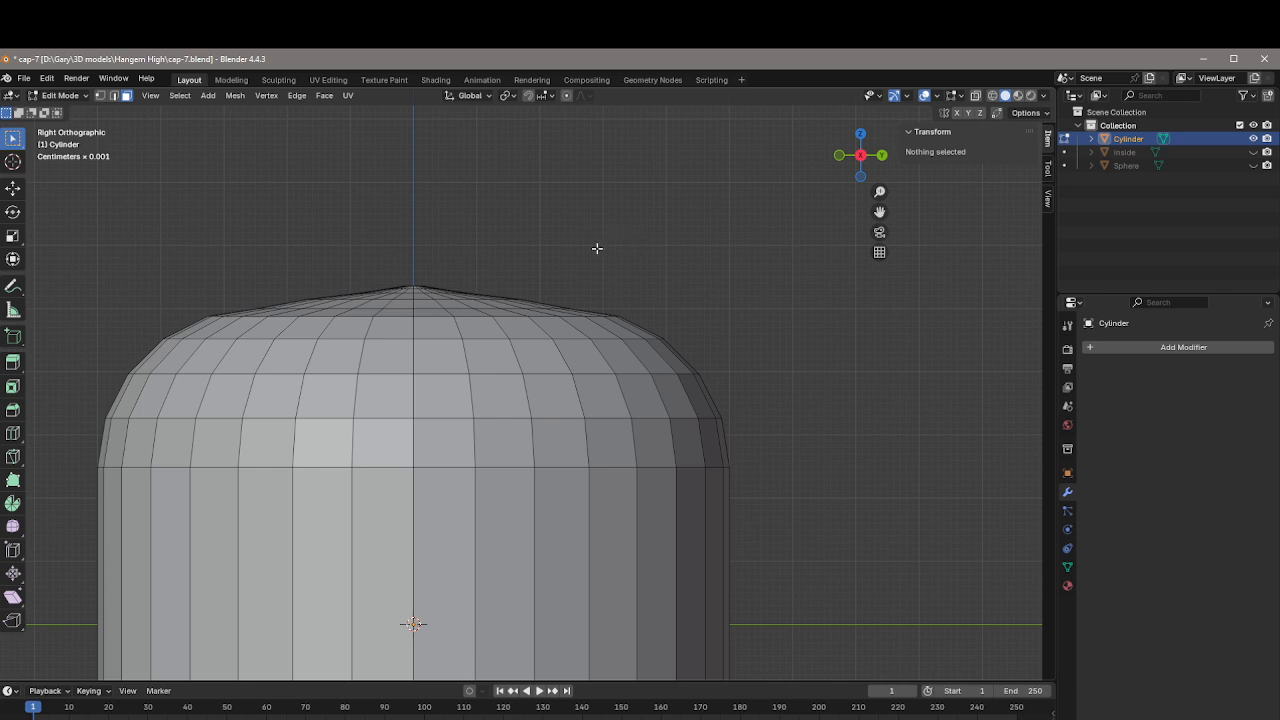
shift+middle_drag(597, 248, 669, 257)
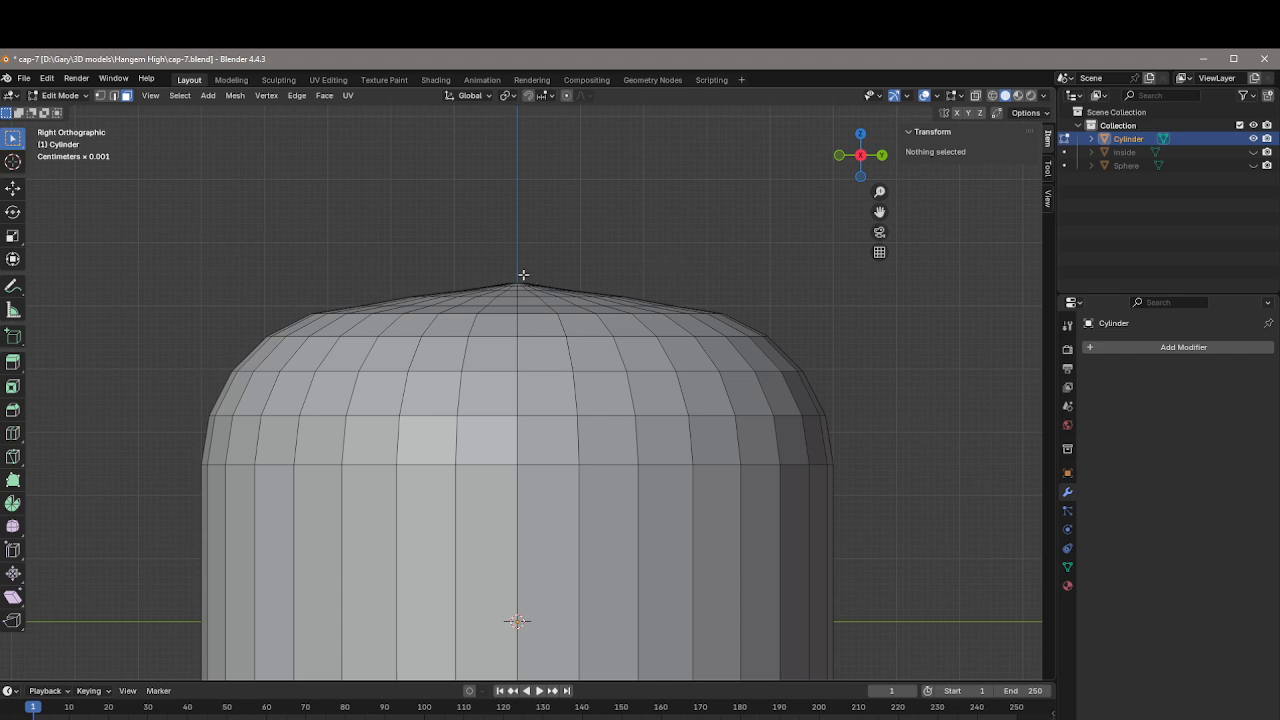
scroll(763, 249, down, 1)
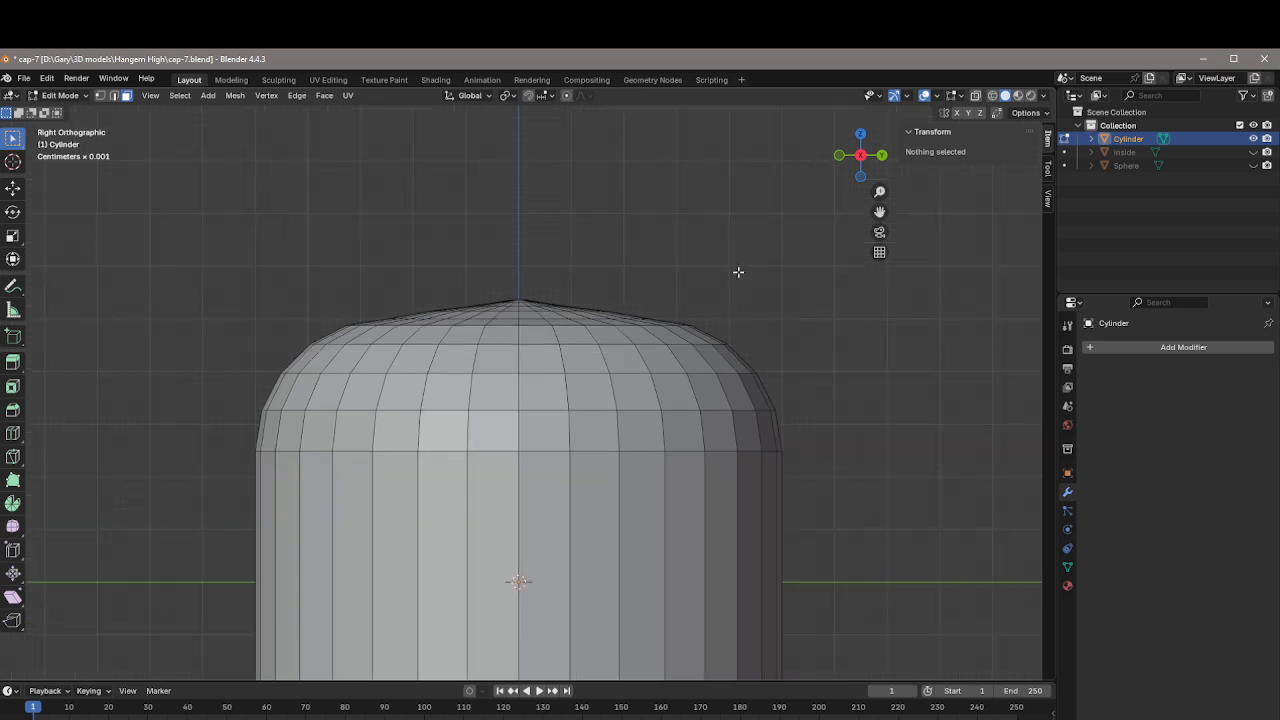
scroll(740, 271, down, 3)
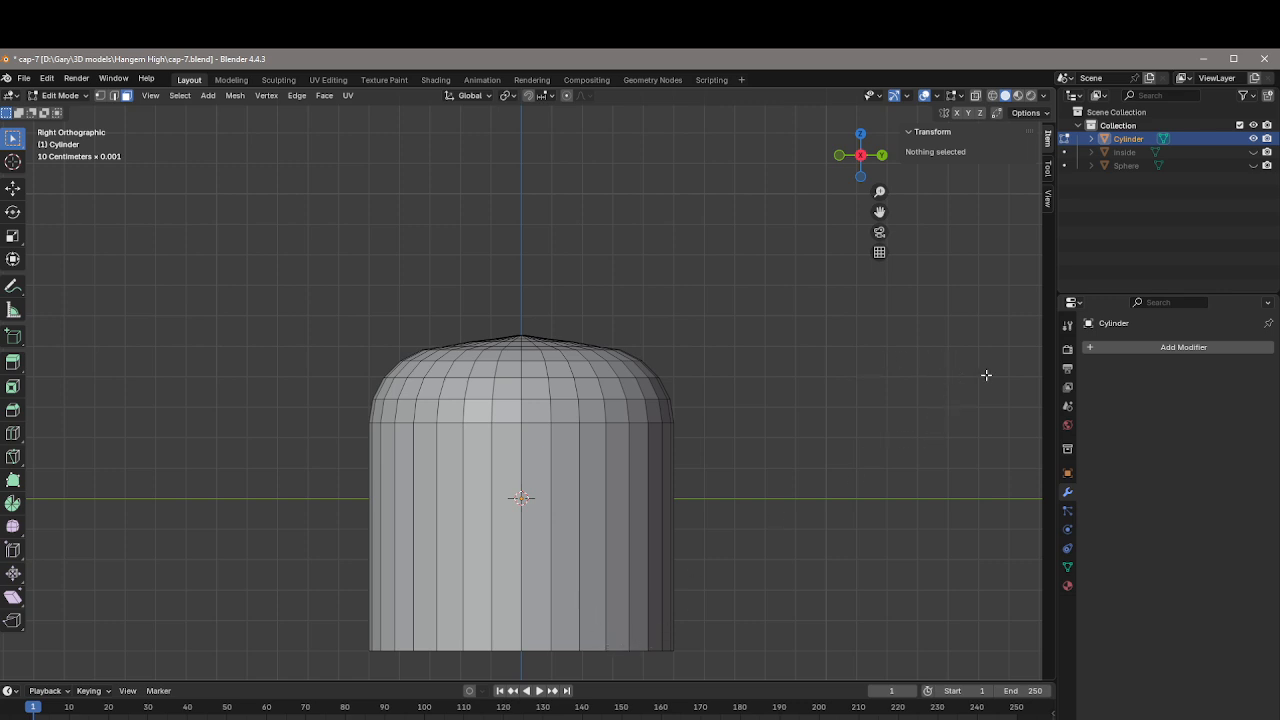
Step: Show the cylinder's object properties and inspect the cap from below, from the back and from the top
click(1066, 476)
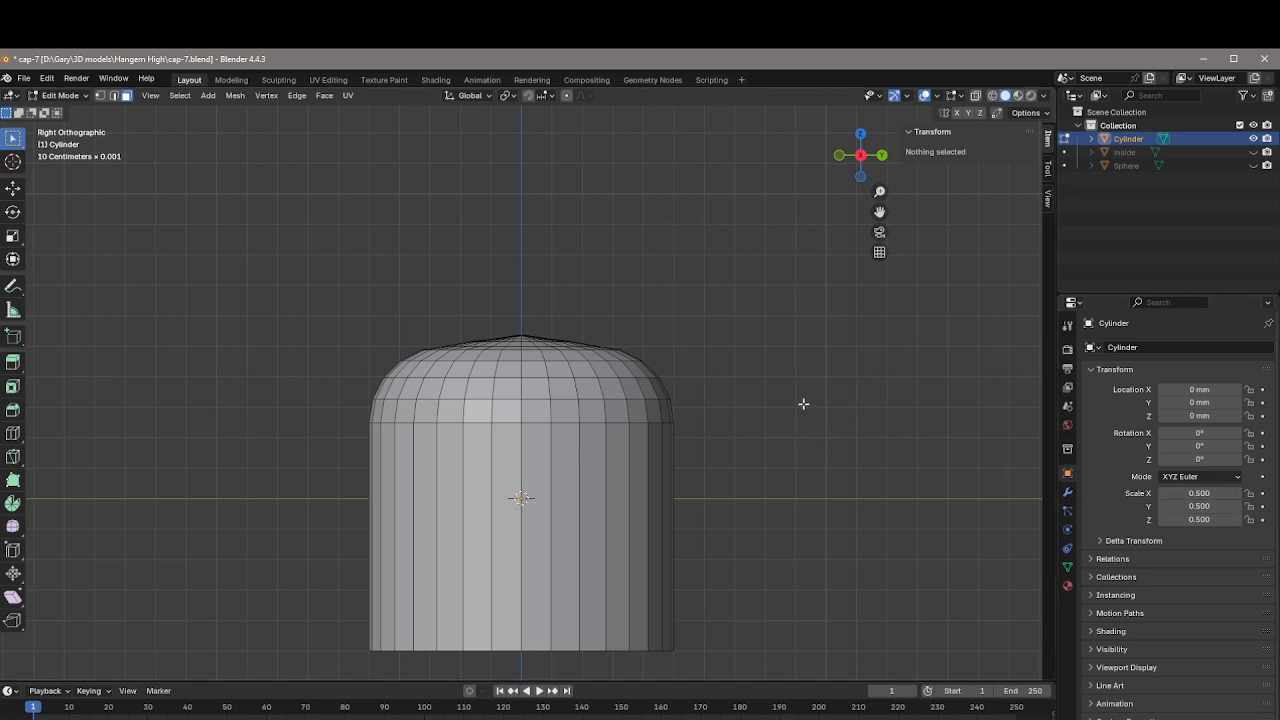
middle_drag(803, 403, 791, 297)
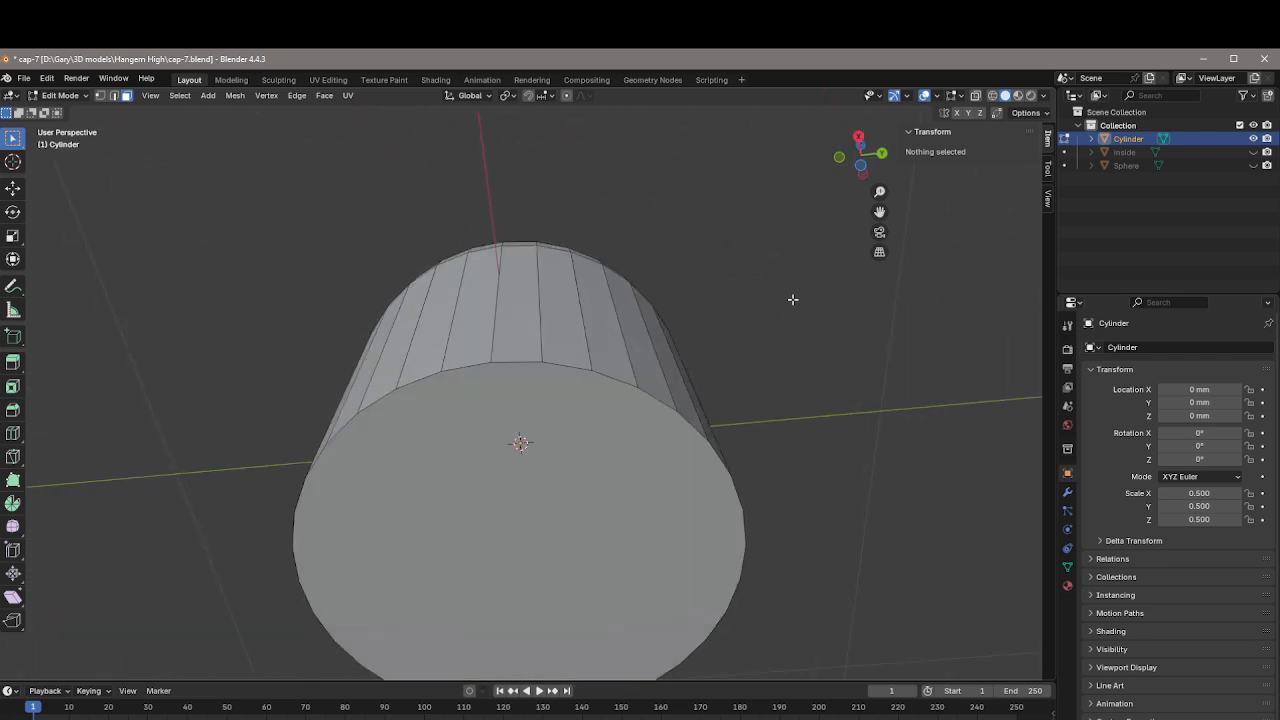
click(882, 154)
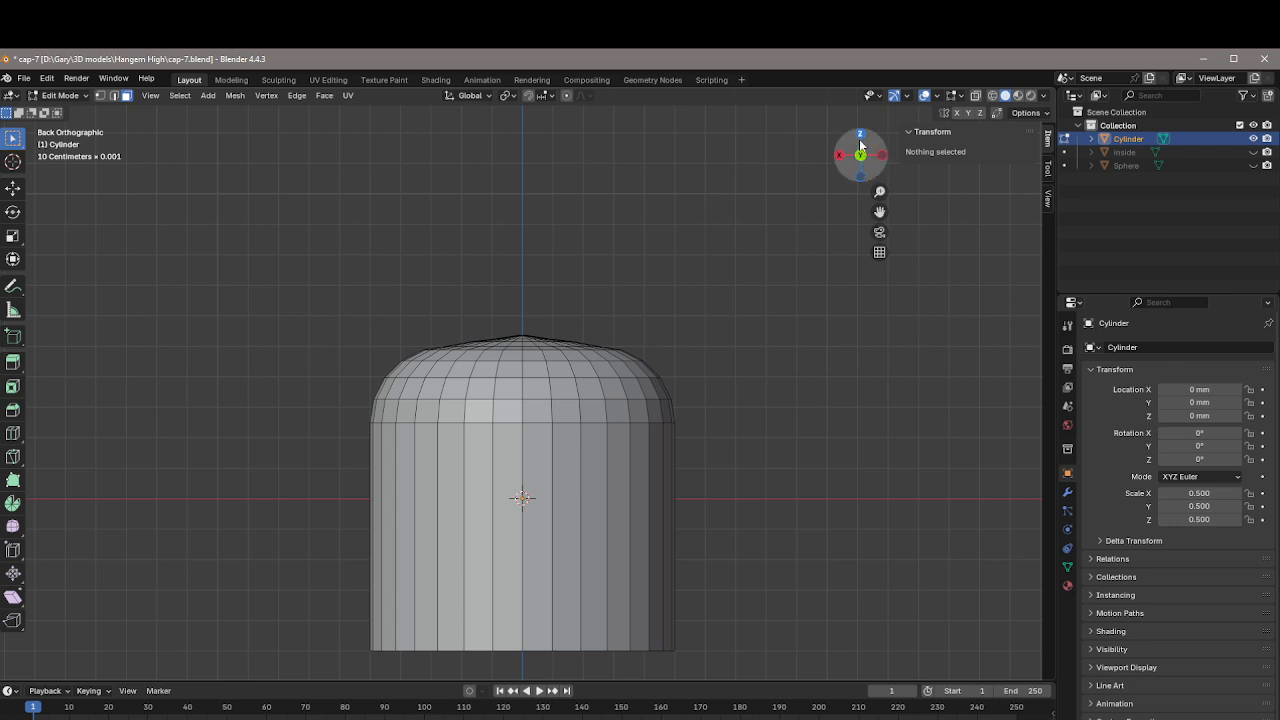
drag(857, 149, 858, 141)
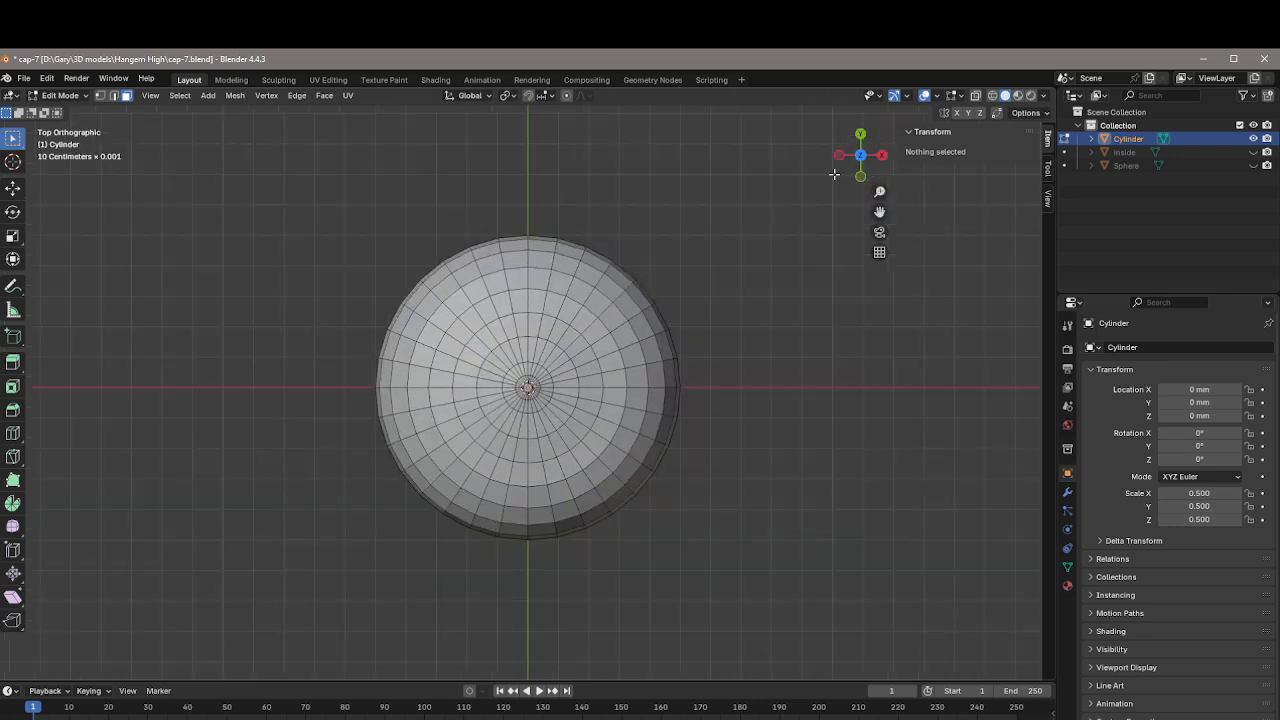
Step: Select the cylinder's flat bottom face and bevel its edges by about 0.097 mm
click(862, 140)
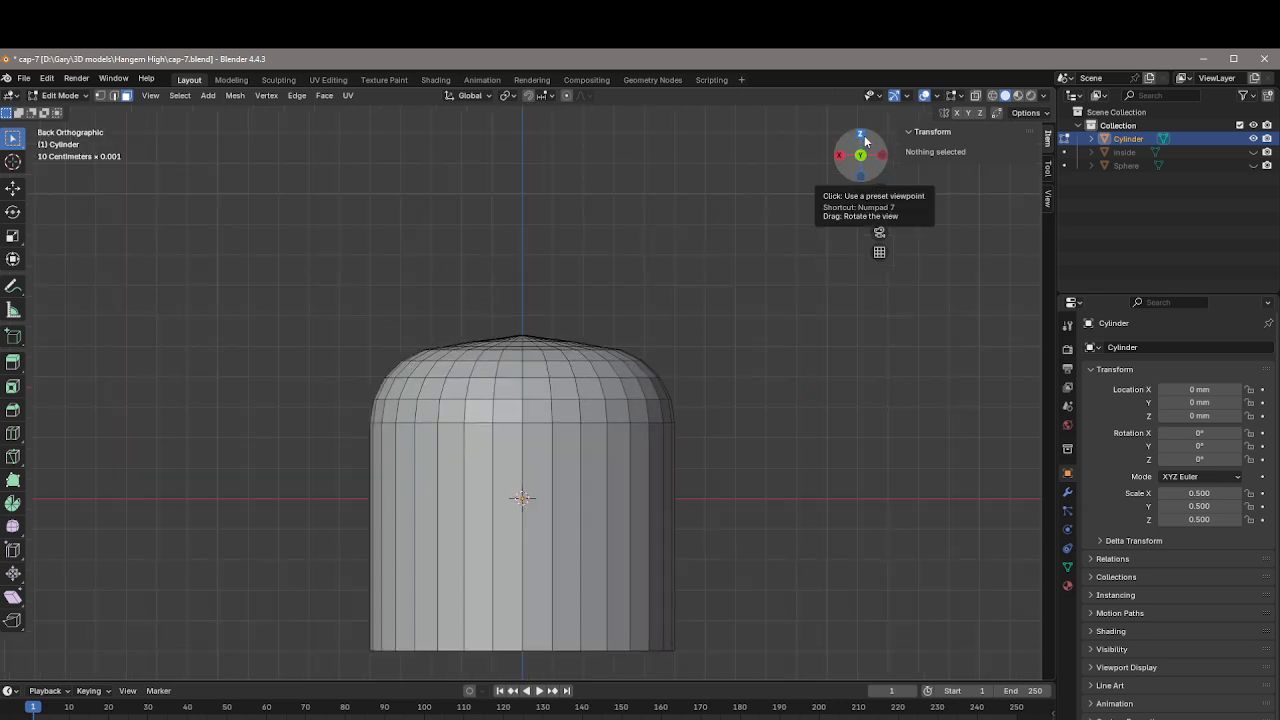
click(841, 156)
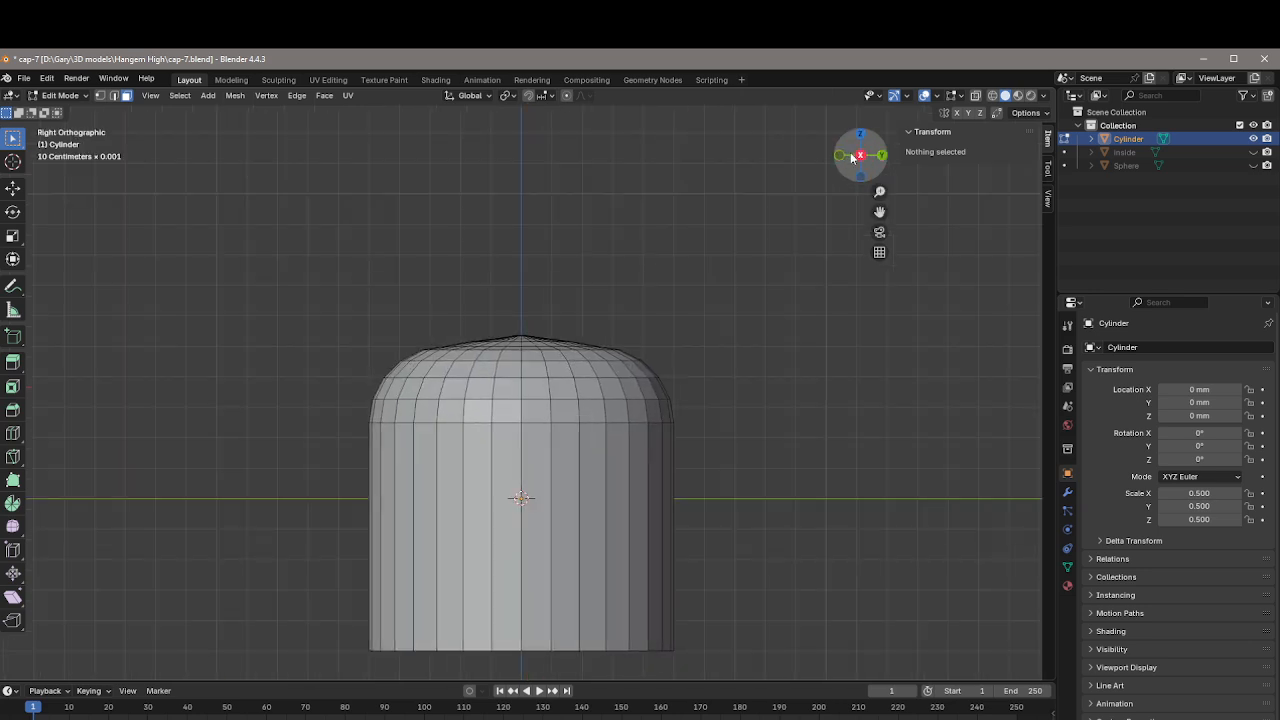
click(863, 176)
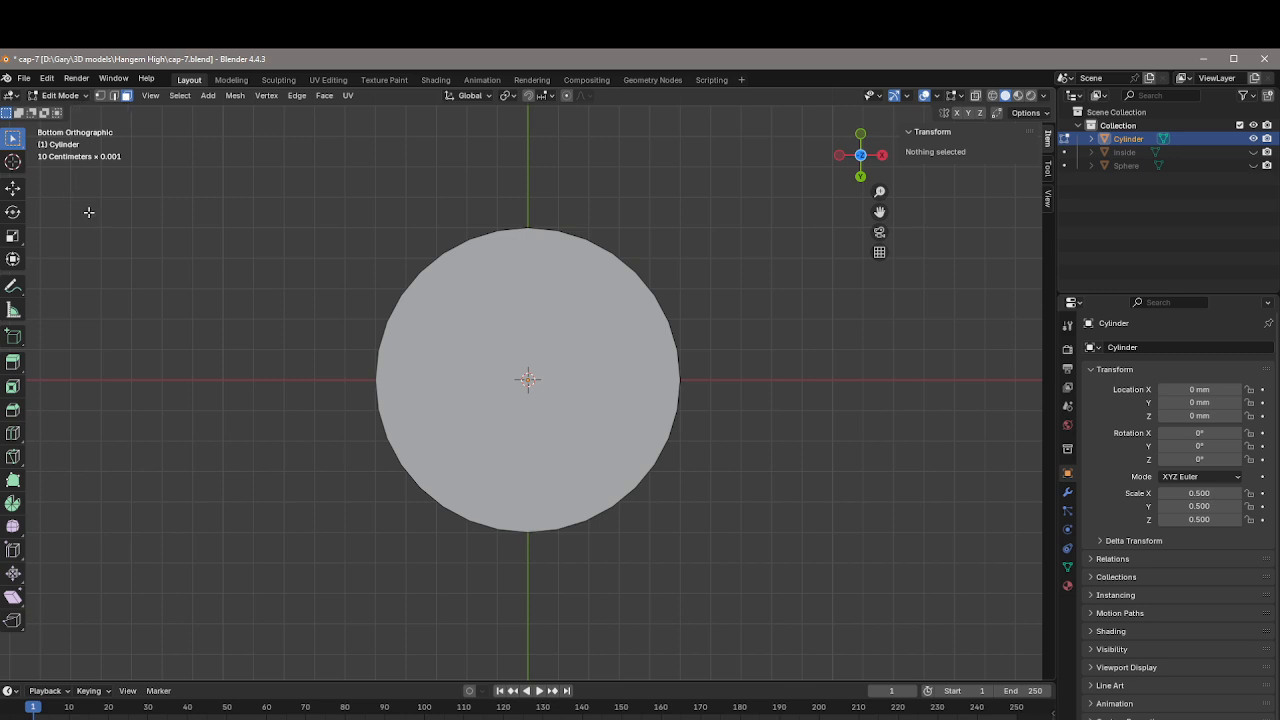
click(582, 343)
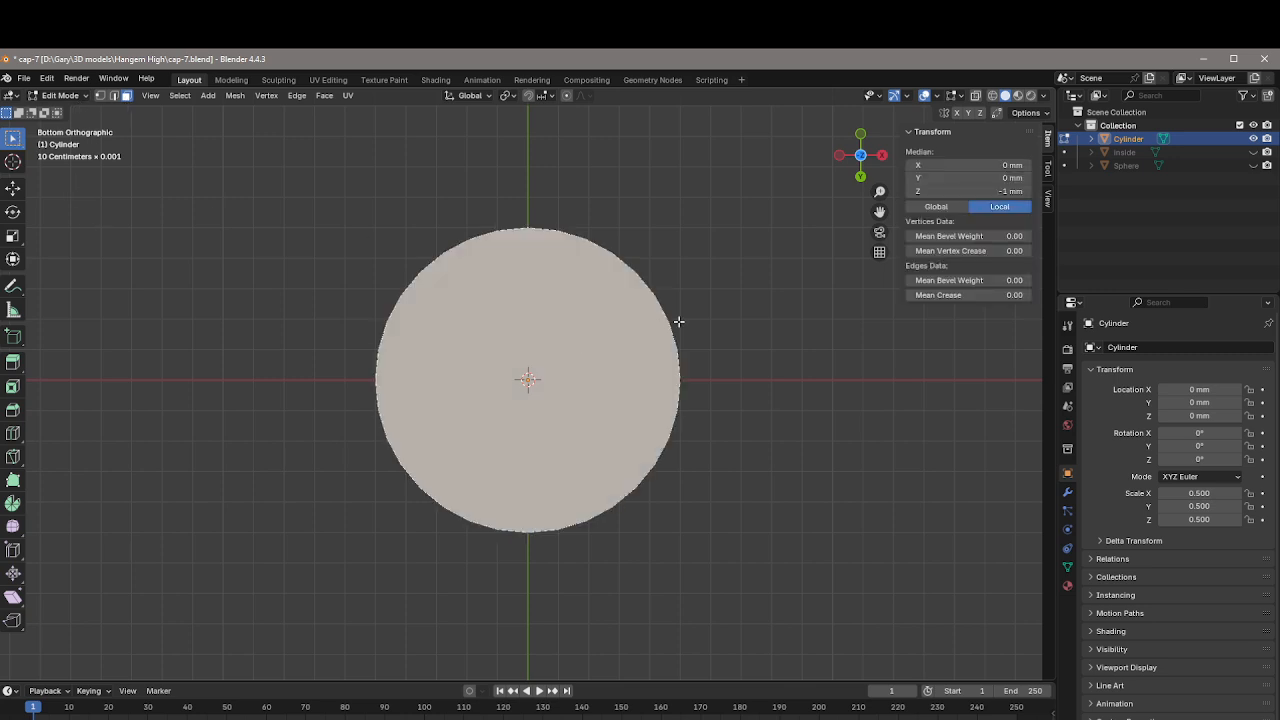
middle_drag(678, 321, 703, 277)
middle_drag(705, 324, 706, 372)
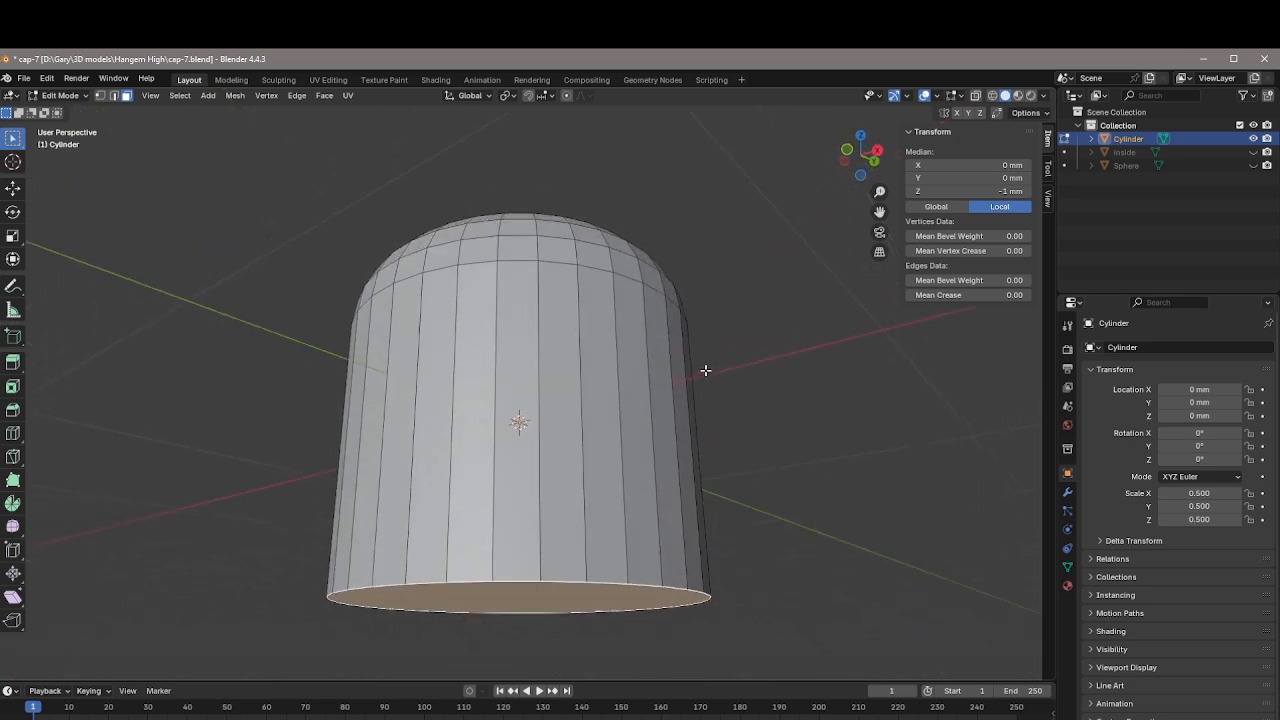
click(20, 410)
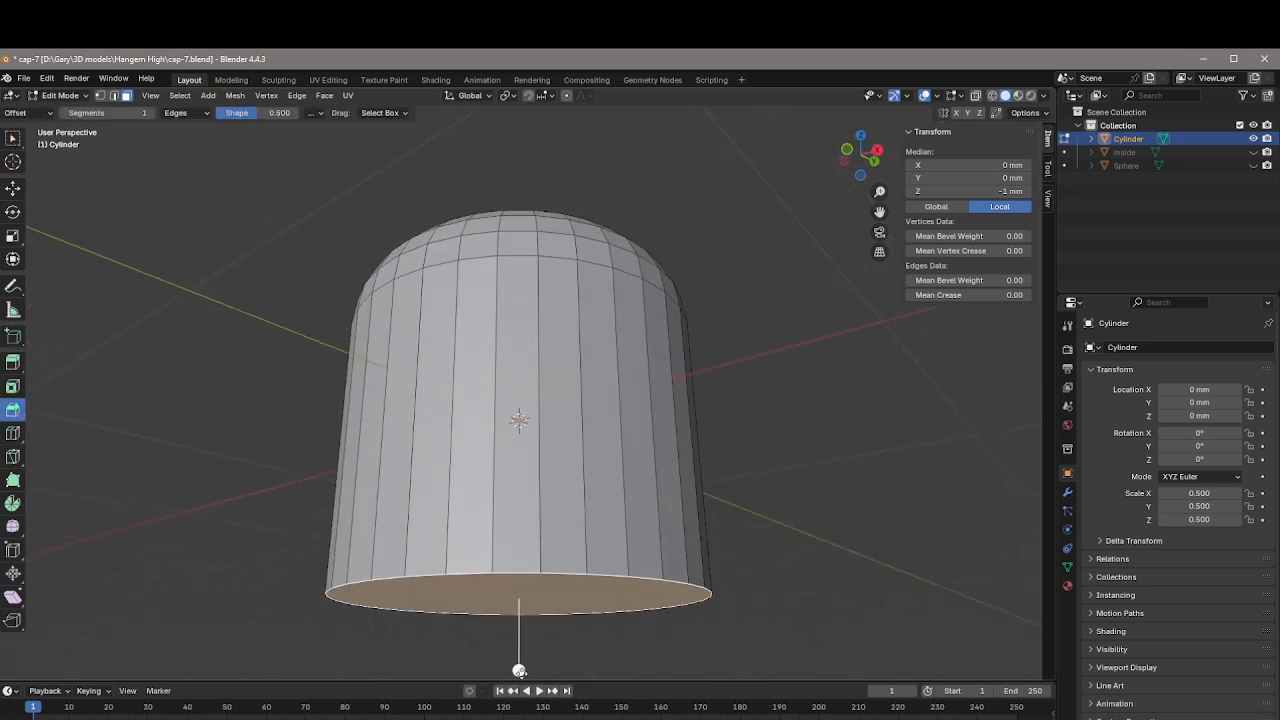
drag(518, 669, 524, 99)
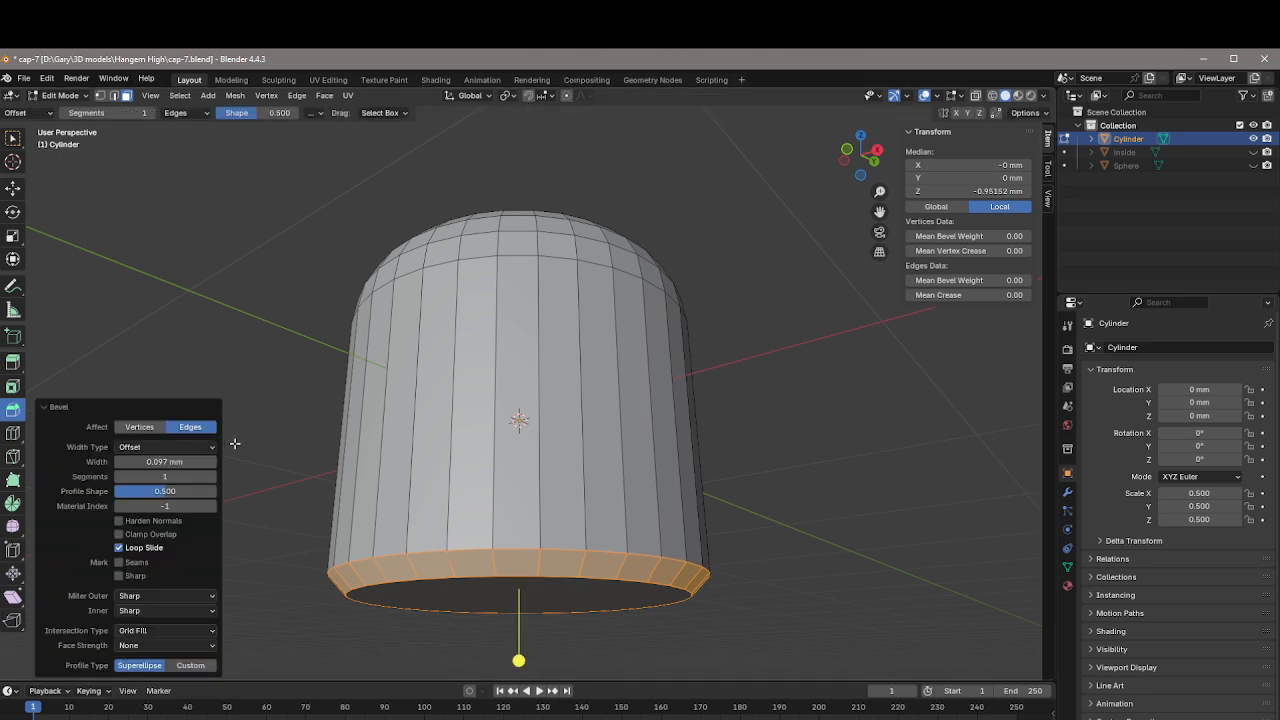
Step: Set the bottom bevel to 3 segments, comparing it with 2, and check the rounded lower rim
click(212, 480)
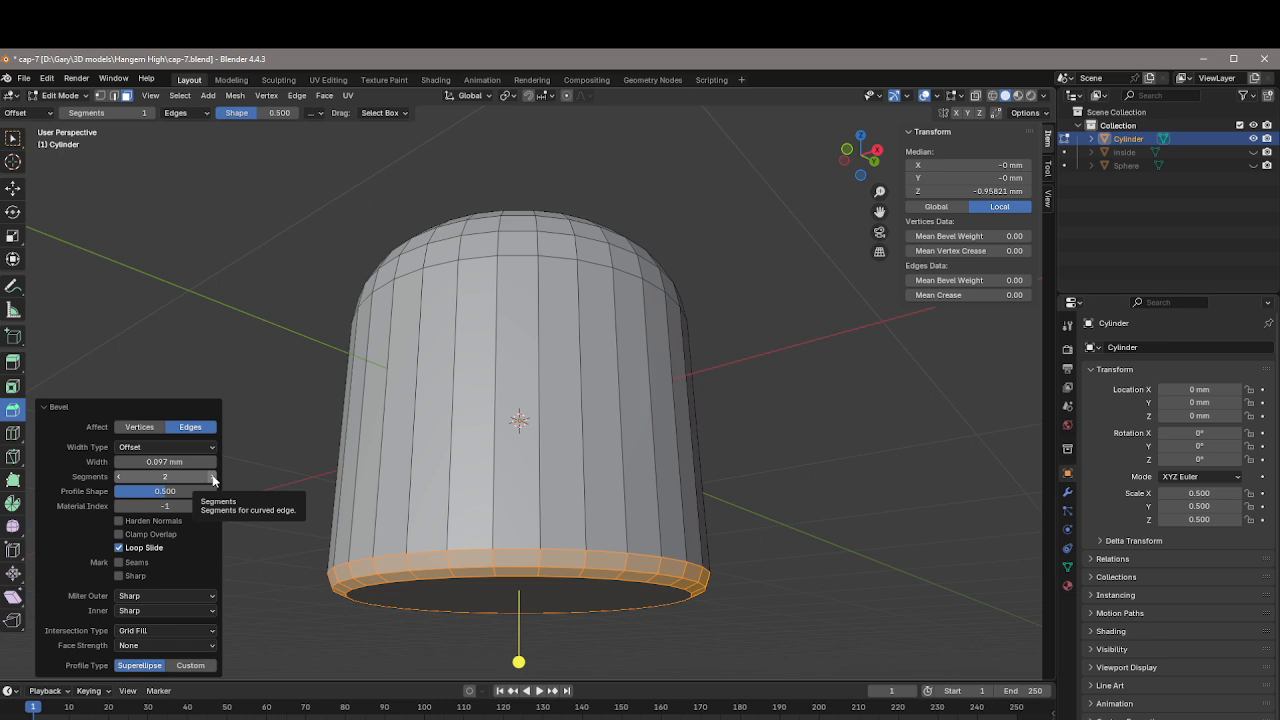
click(212, 480)
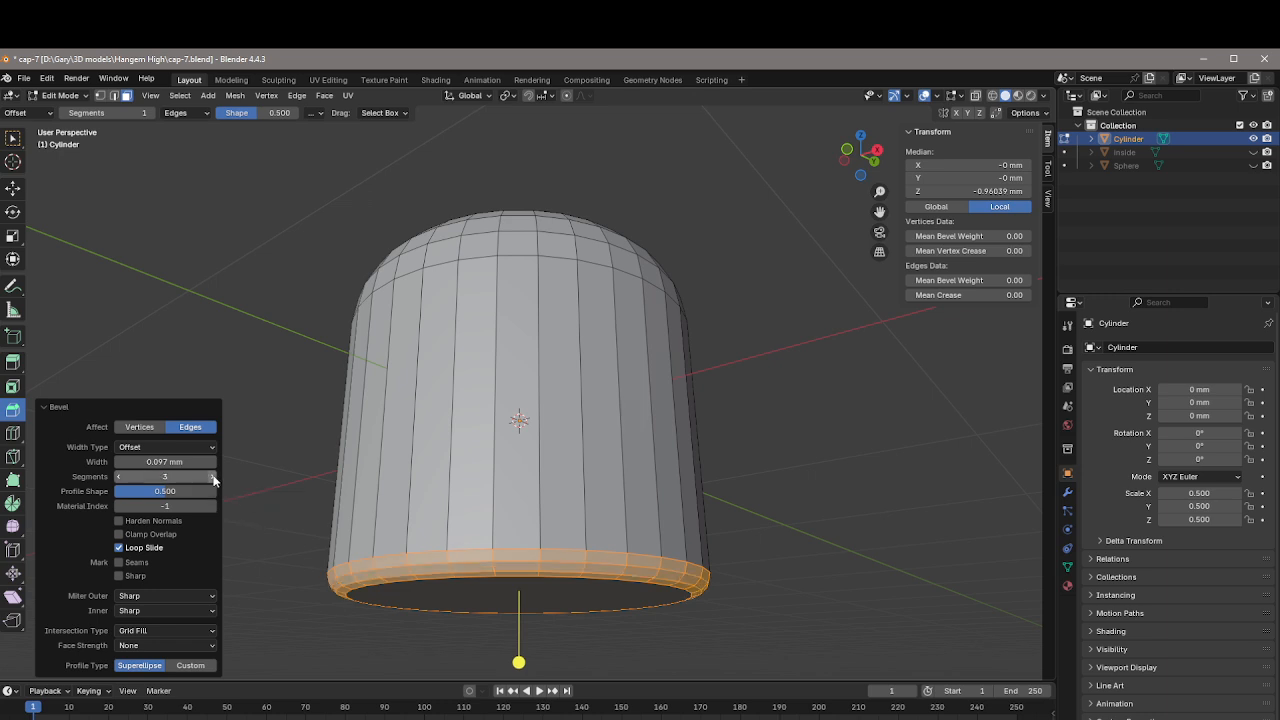
click(118, 477)
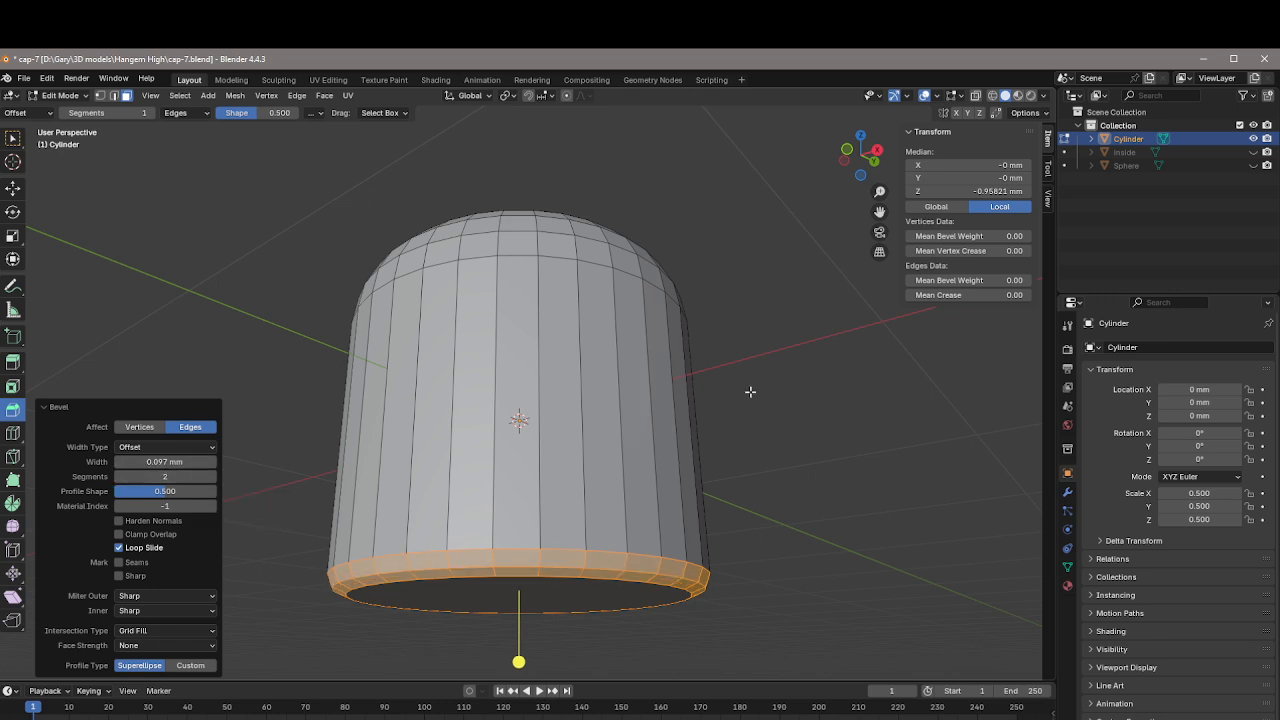
mouse_move(776, 416)
middle_down()
mouse_move(799, 365)
mouse_move(806, 440)
mouse_move(761, 429)
middle_up()
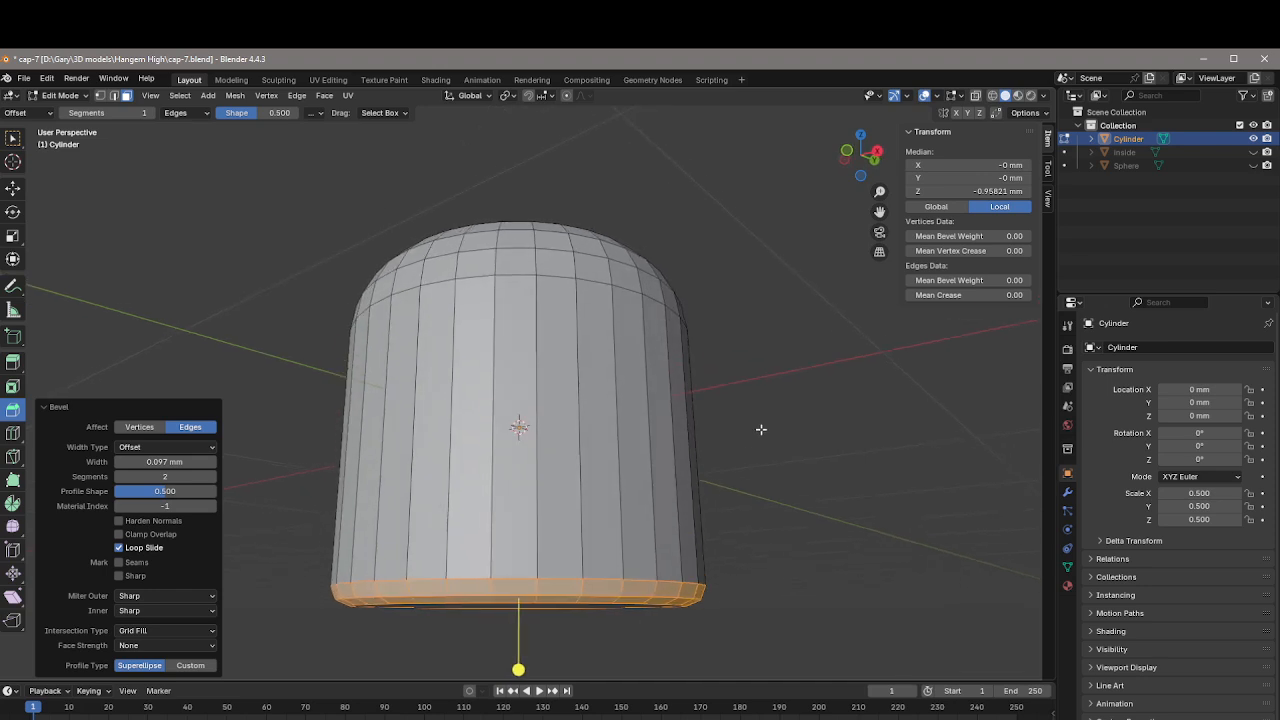
click(211, 476)
middle_drag(790, 479, 798, 428)
middle_drag(788, 382, 836, 374)
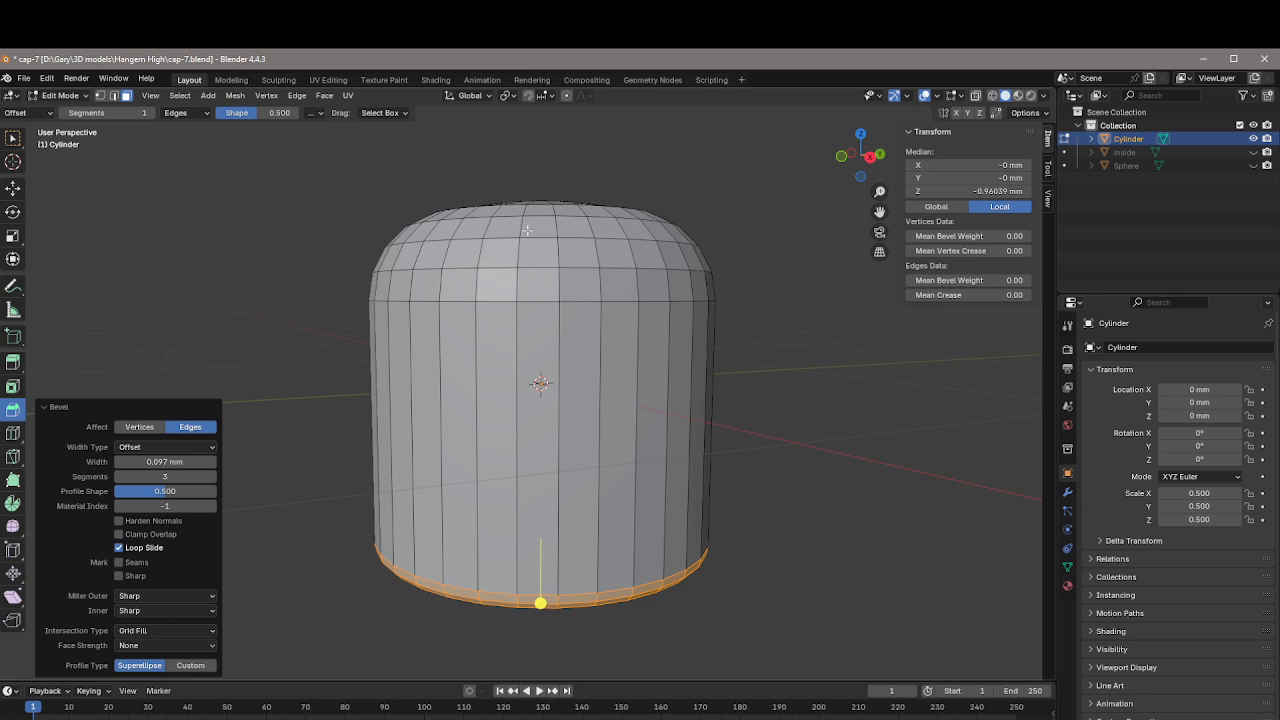
Step: Return to Object Mode and apply the cylinder's scale
click(68, 96)
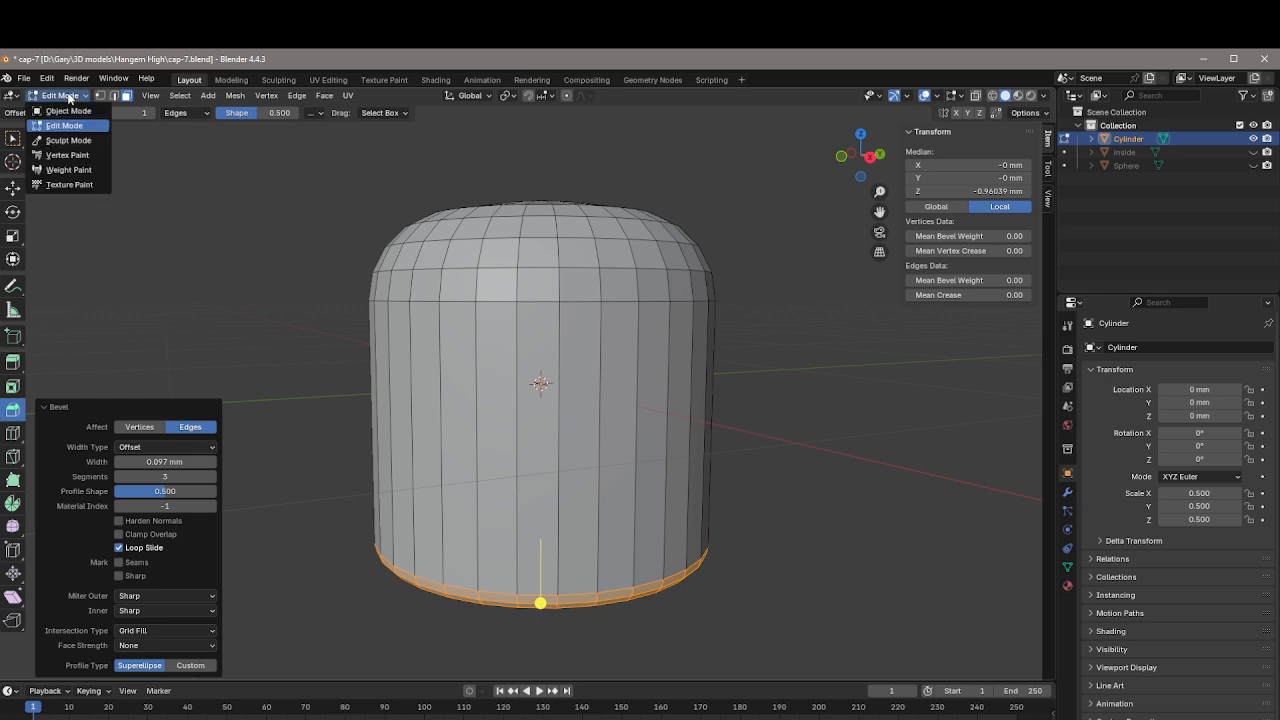
click(68, 110)
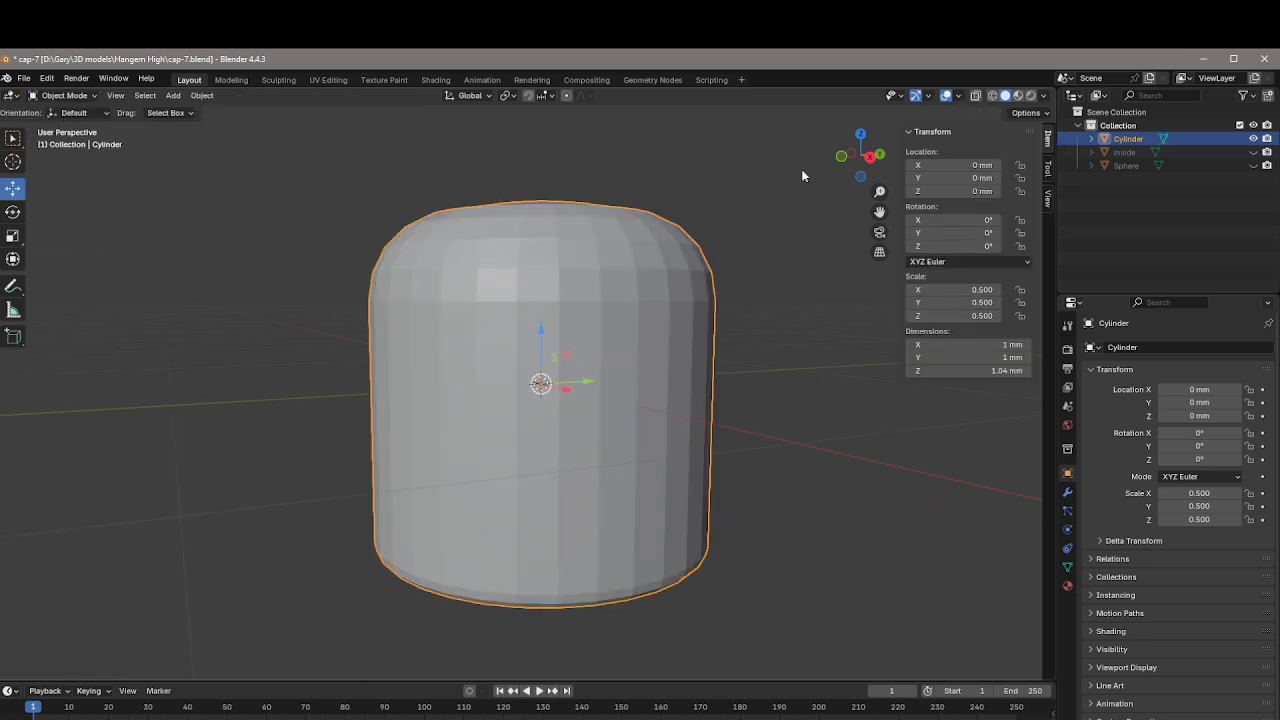
middle_drag(821, 283, 870, 297)
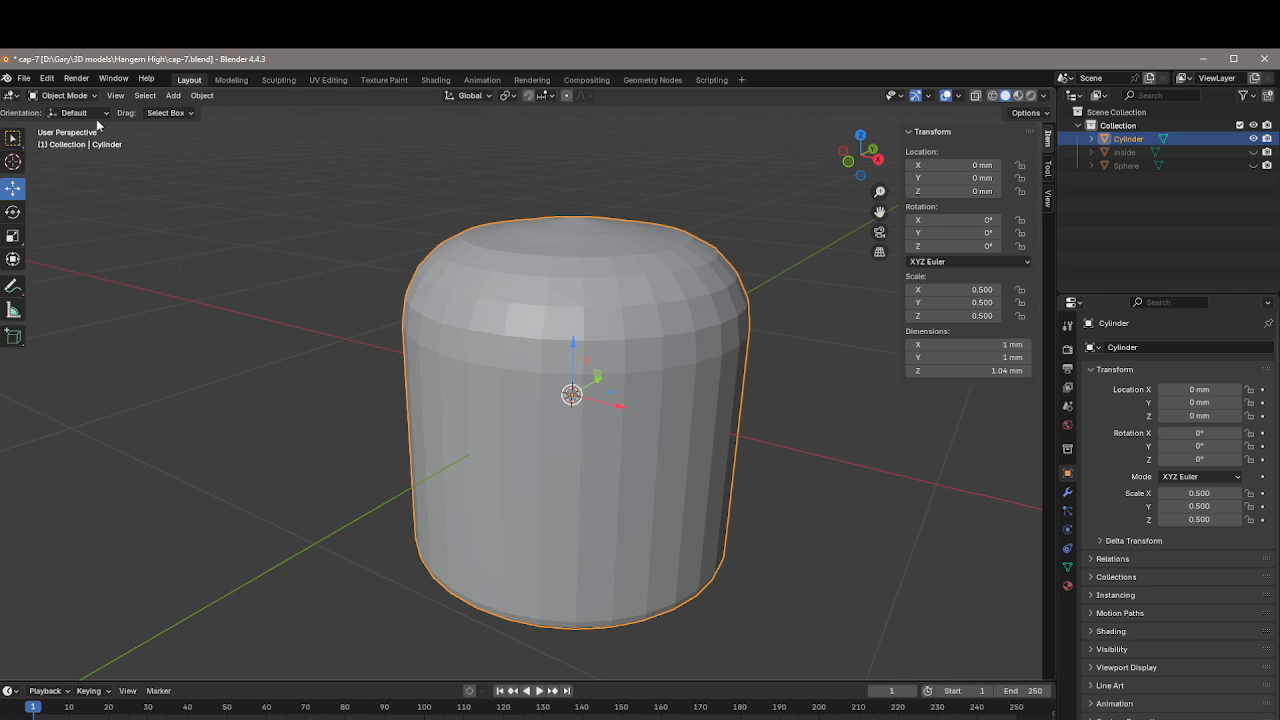
click(202, 96)
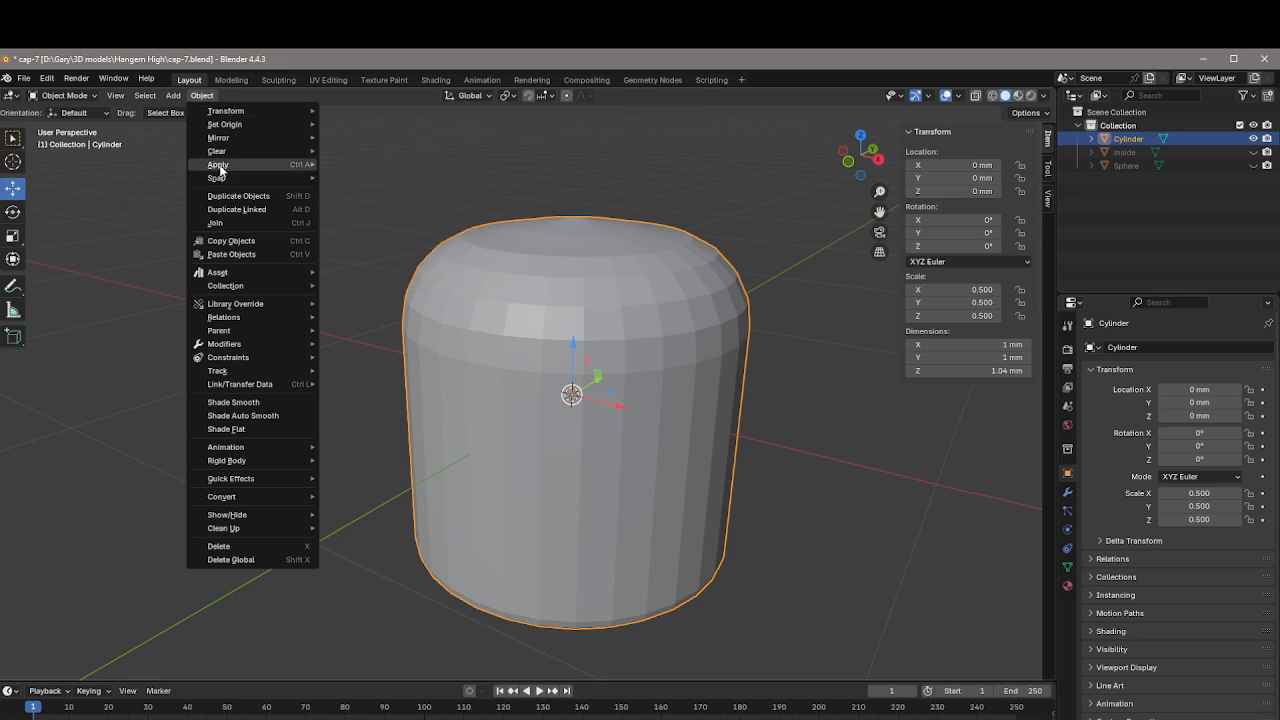
mouse_move(218, 167)
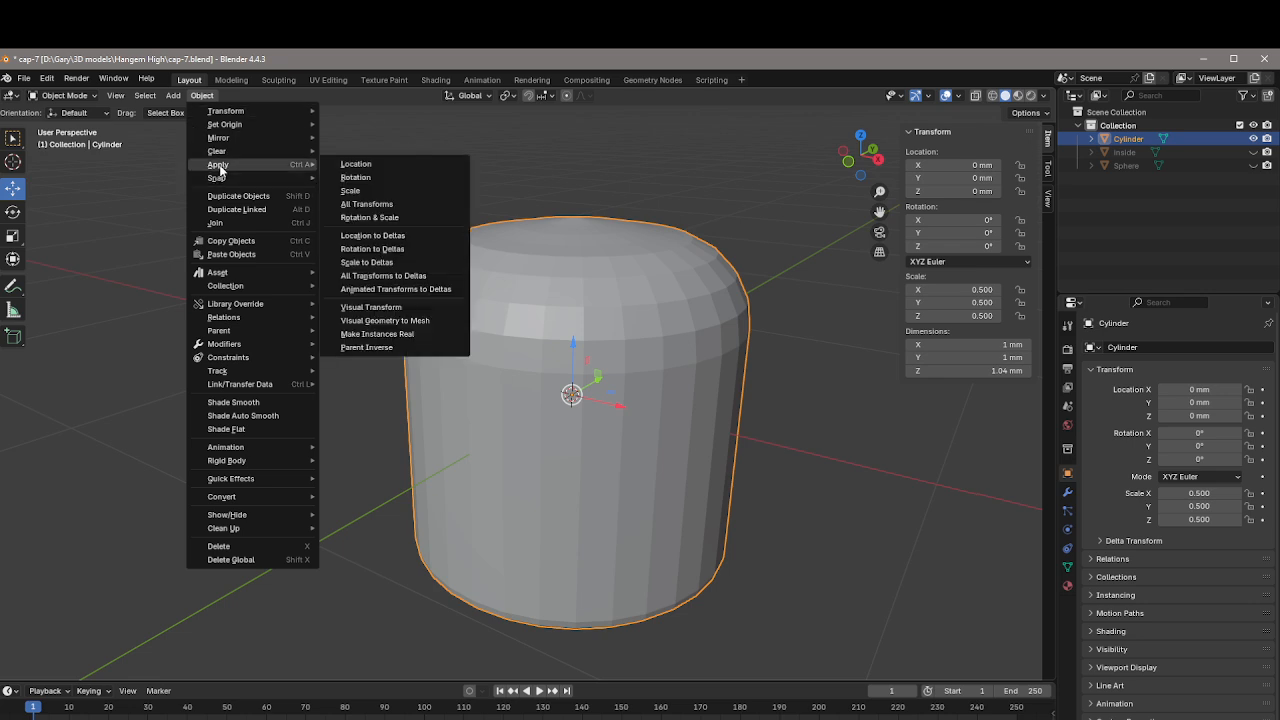
click(355, 192)
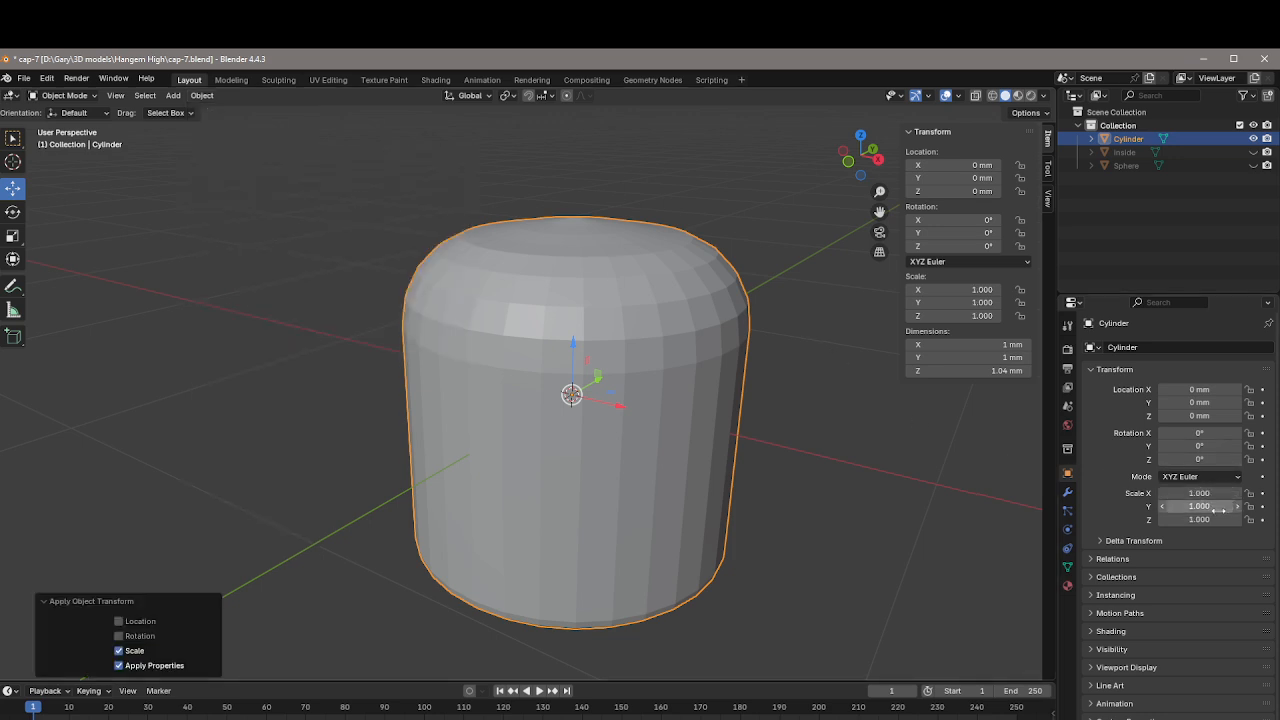
Step: Add an Edge Split modifier to the cylinder
middle_drag(796, 407, 899, 387)
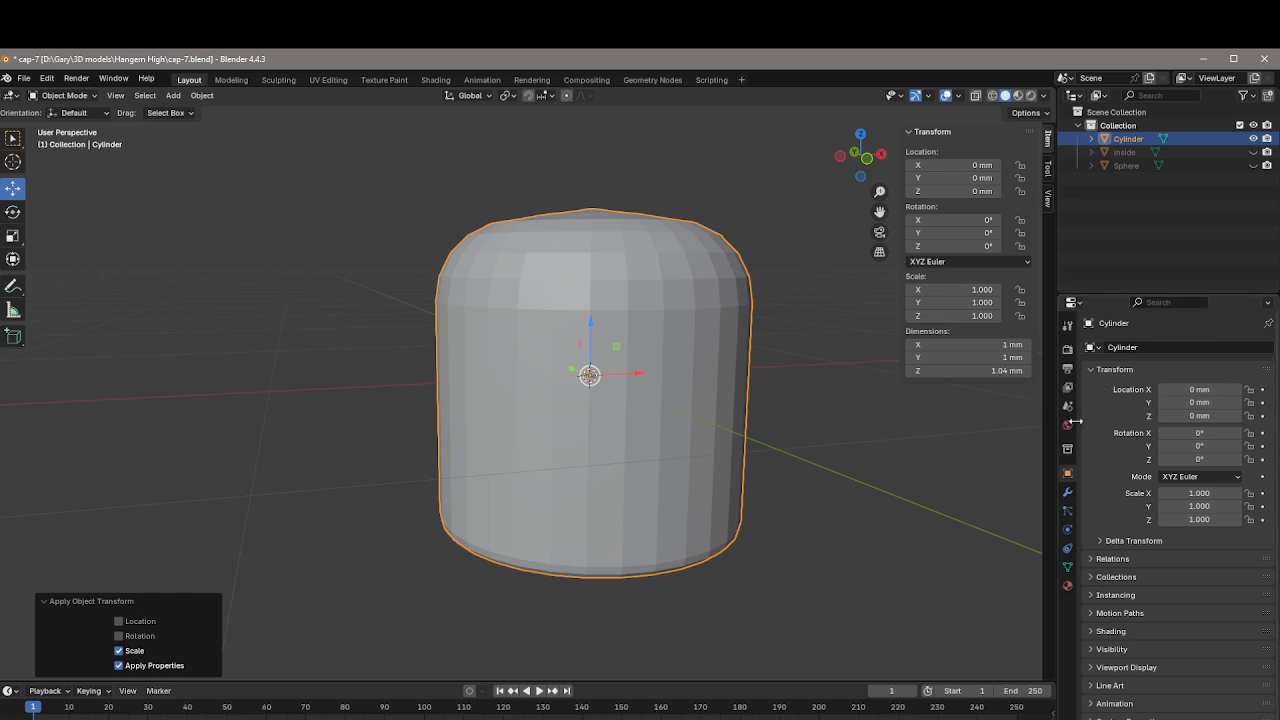
click(1067, 494)
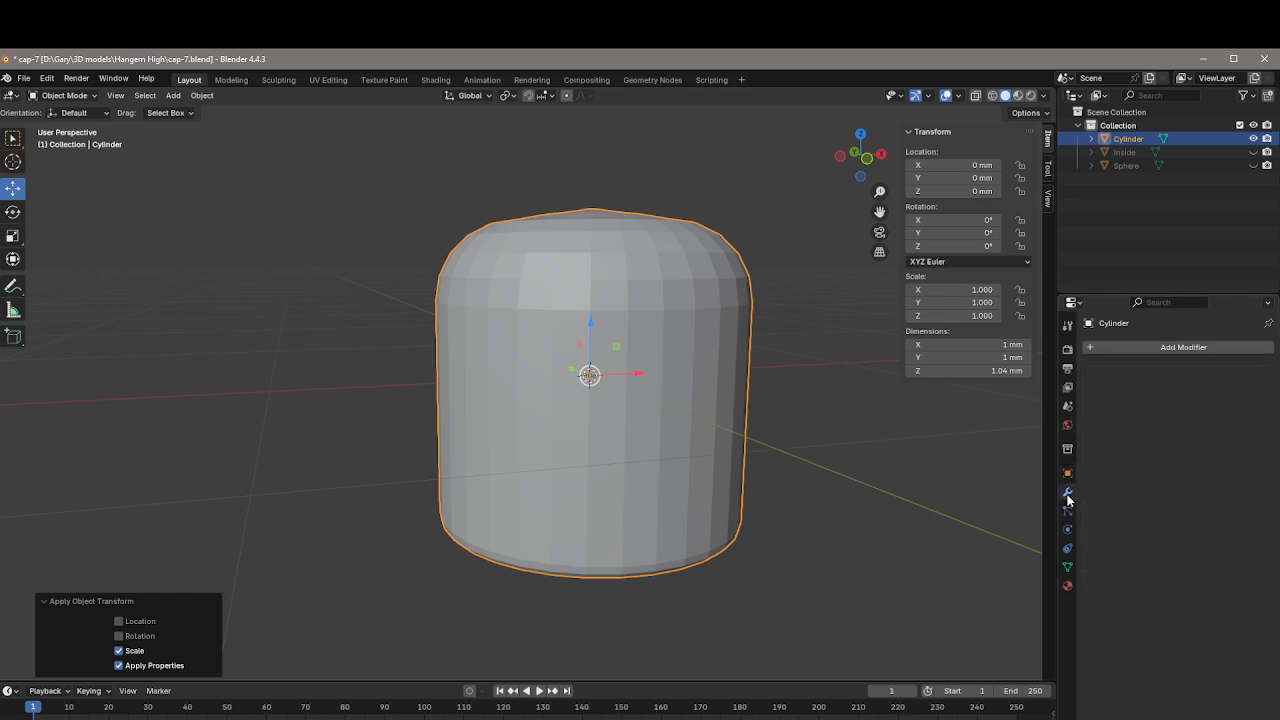
click(1192, 347)
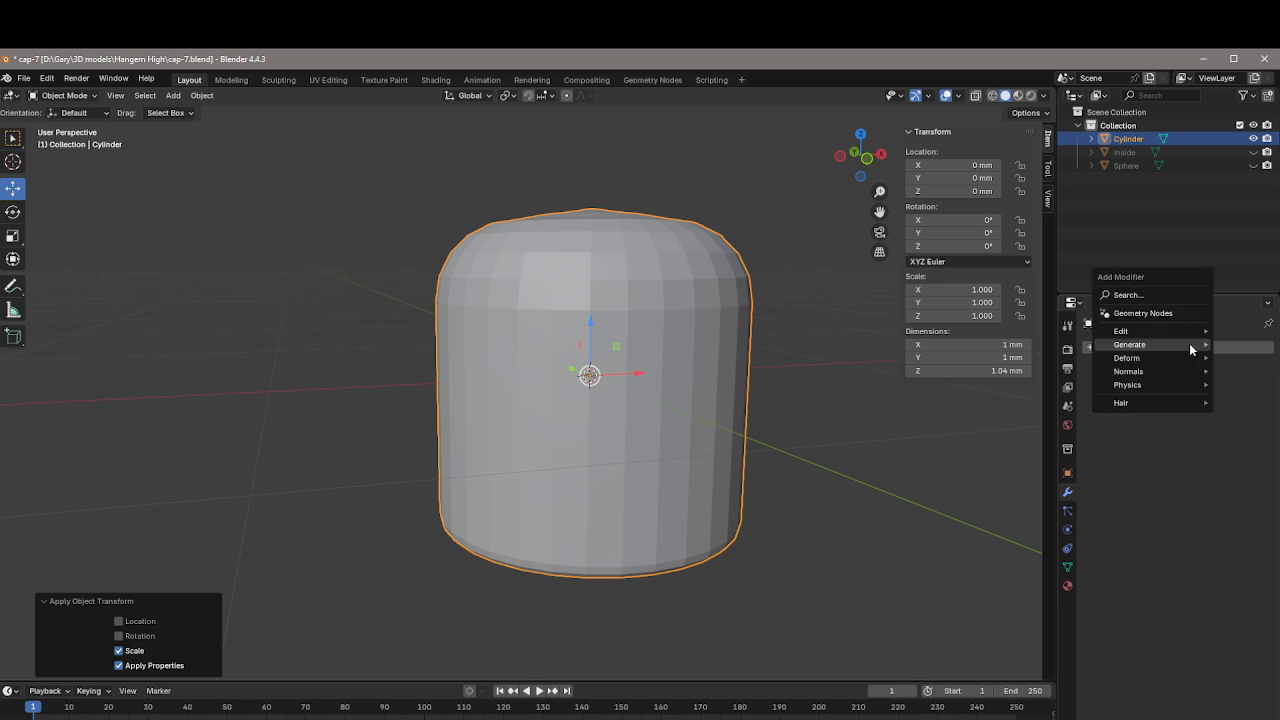
mouse_move(1189, 343)
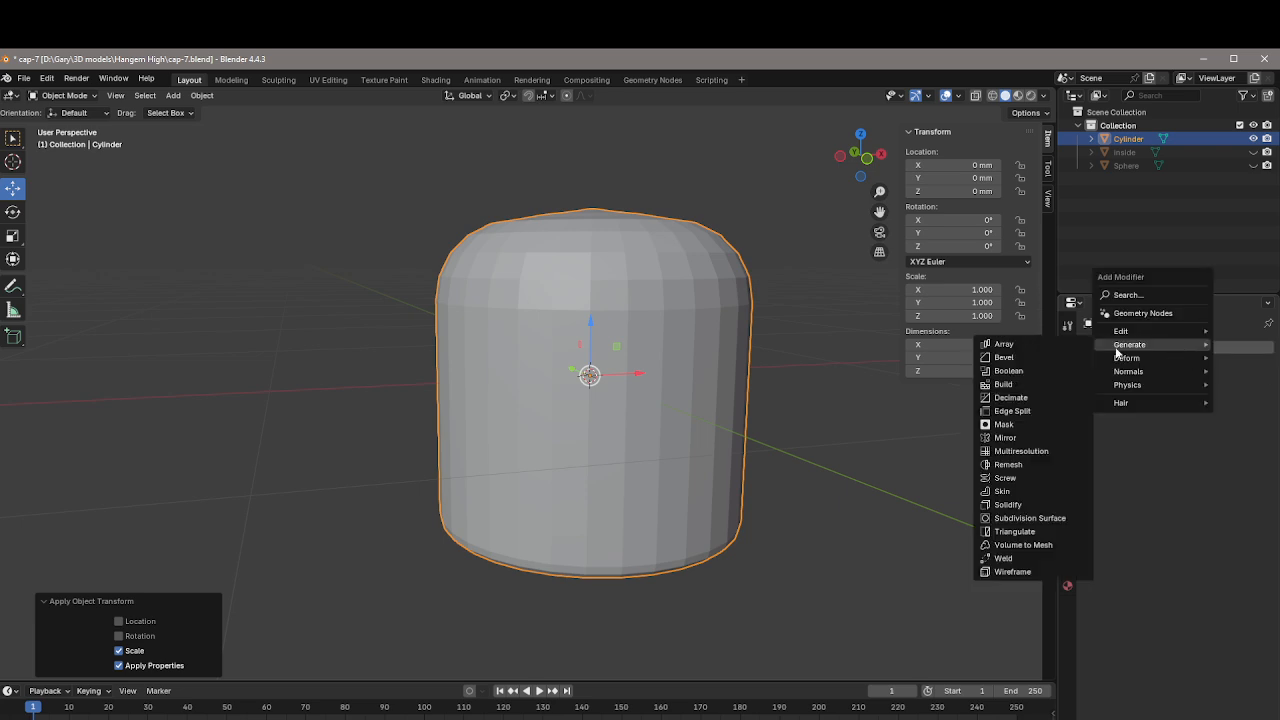
click(1006, 411)
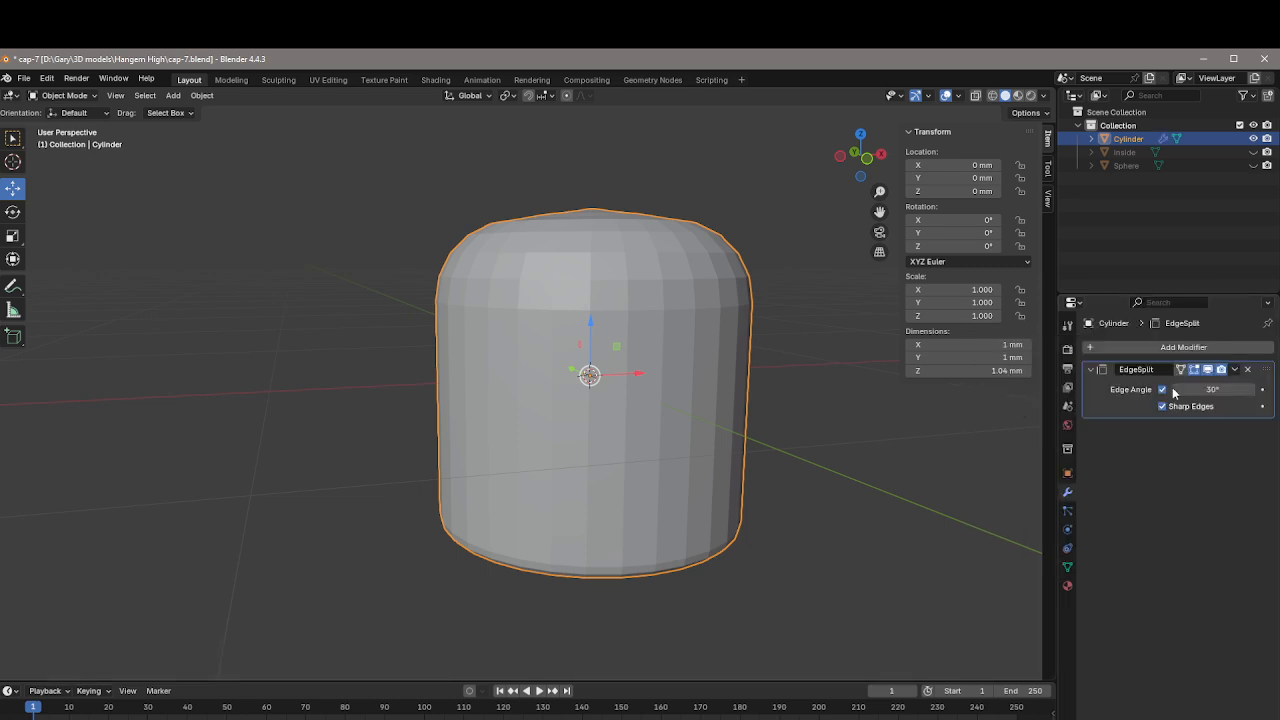
Step: Add a Catmull-Clark Subdivision Surface modifier to the cylinder with 3 viewport levels
click(1216, 349)
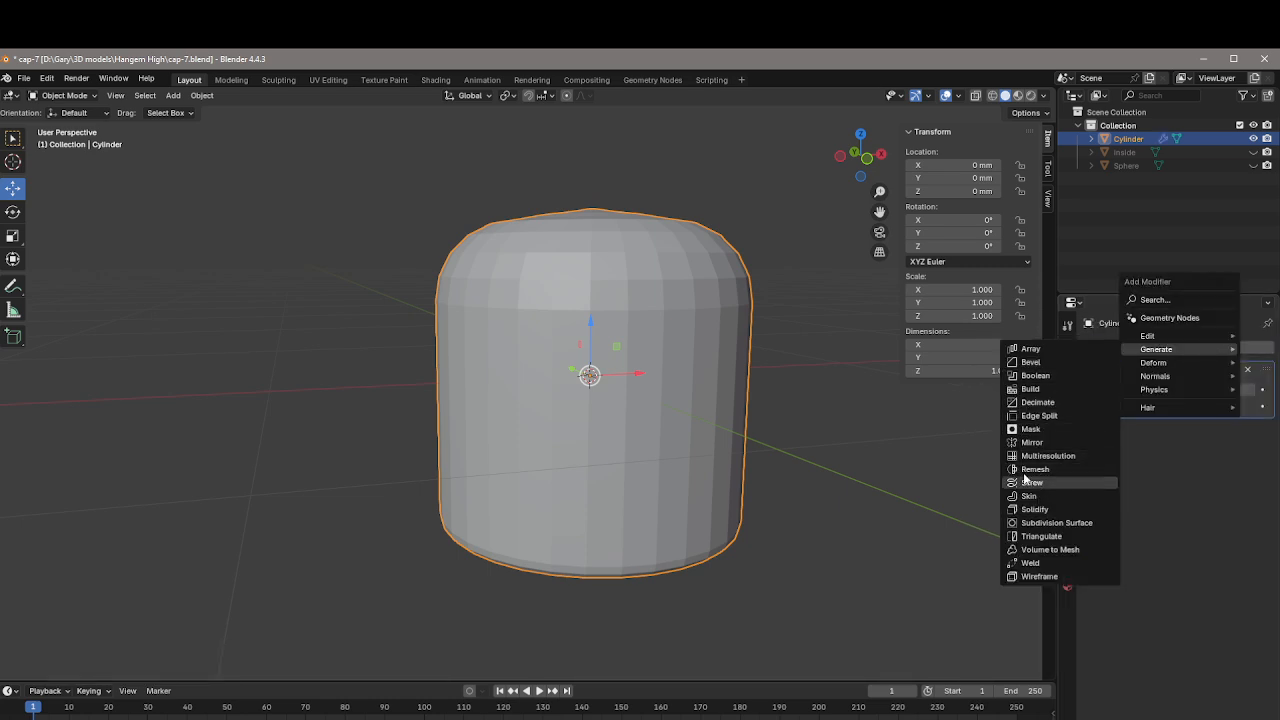
click(1042, 523)
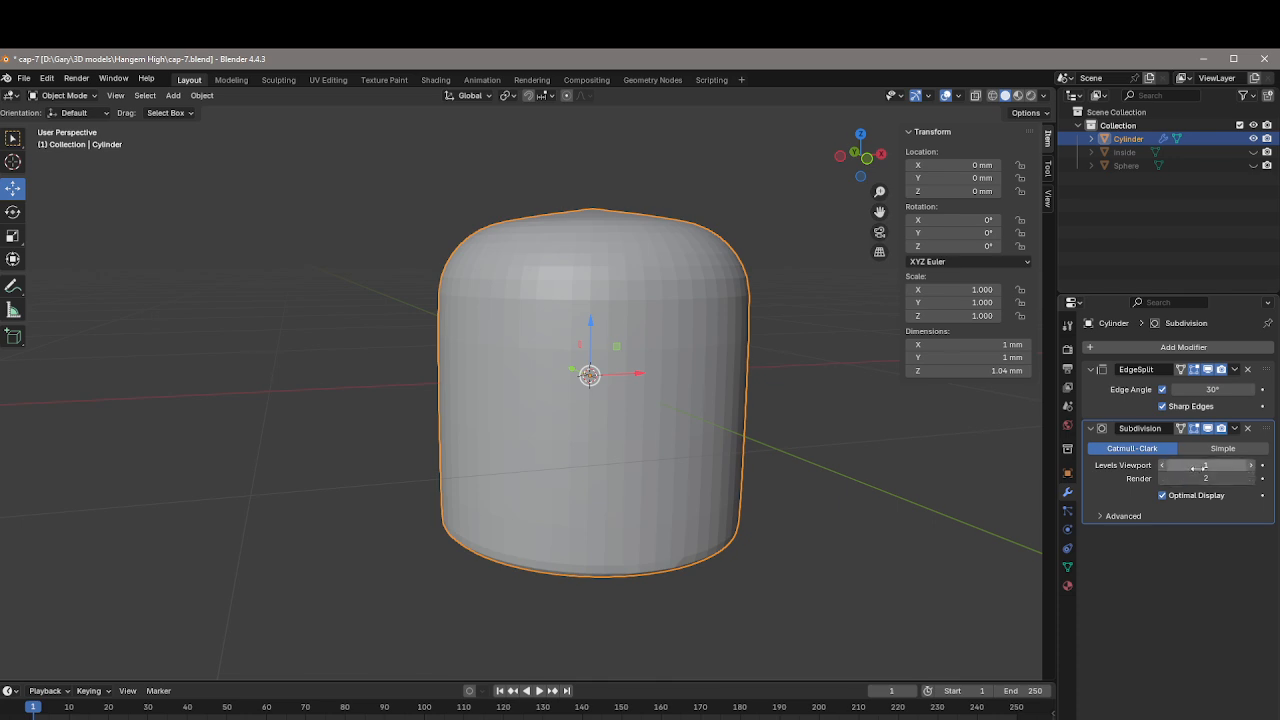
click(1252, 466)
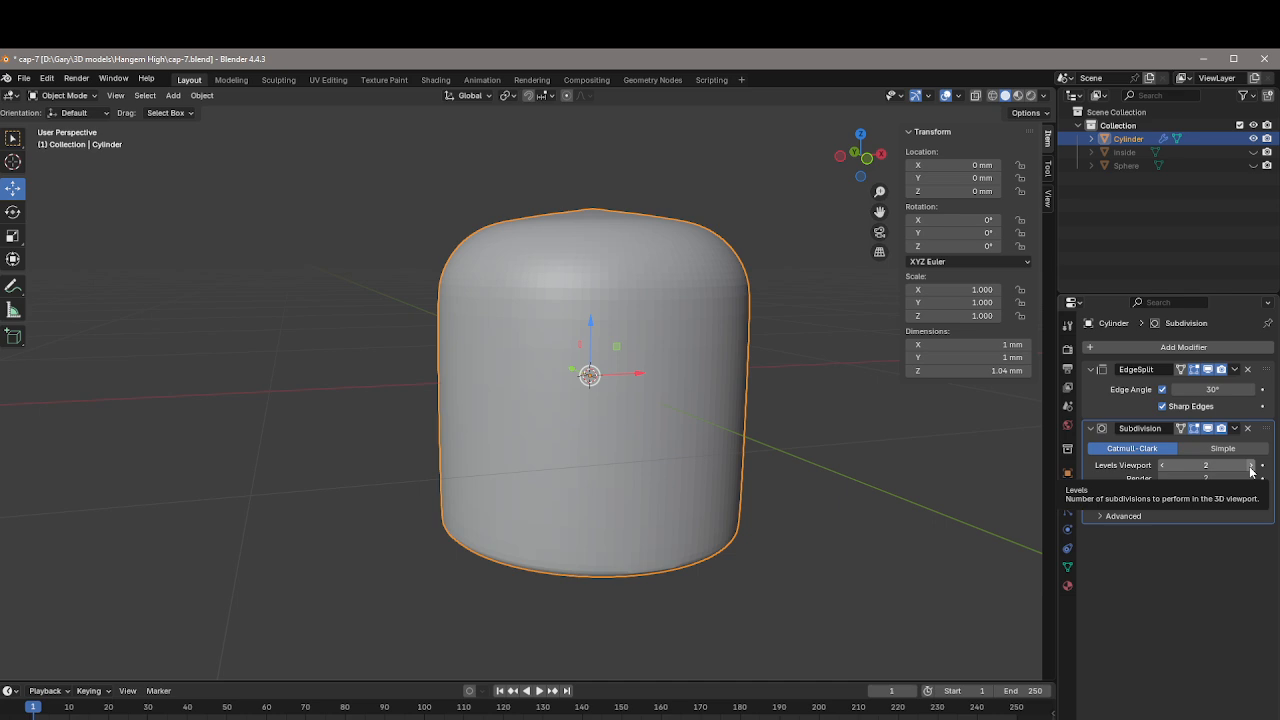
click(1250, 466)
Step: Examine the smoothness of the cap's dome, side wall and lower rim from several angles and up close
middle_drag(742, 422, 831, 426)
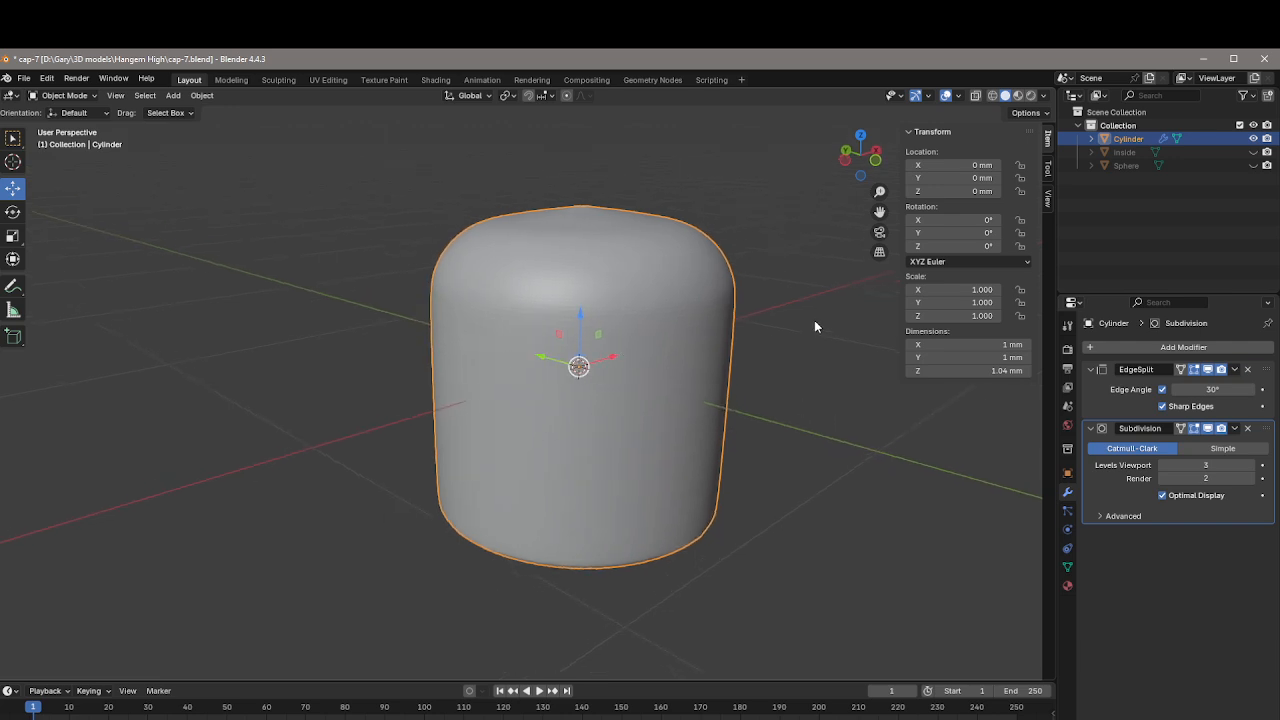
middle_drag(803, 303, 810, 313)
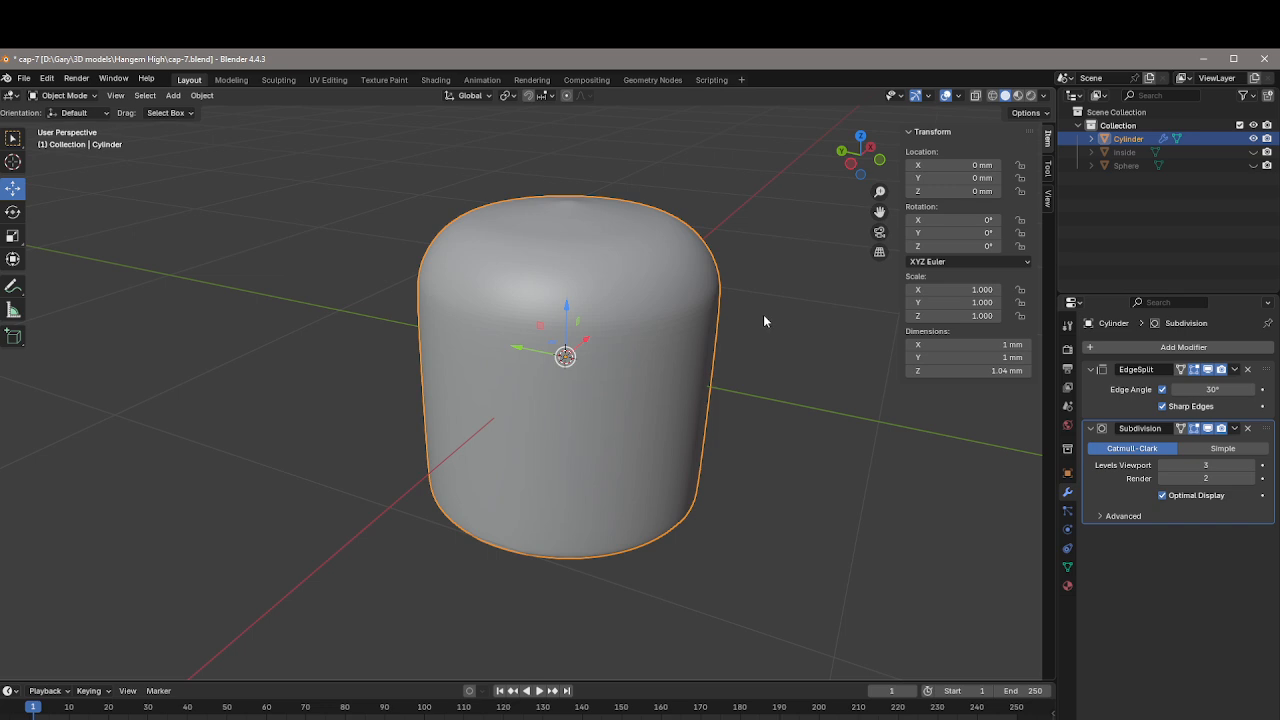
scroll(763, 321, up, 1)
scroll(763, 321, down, 2)
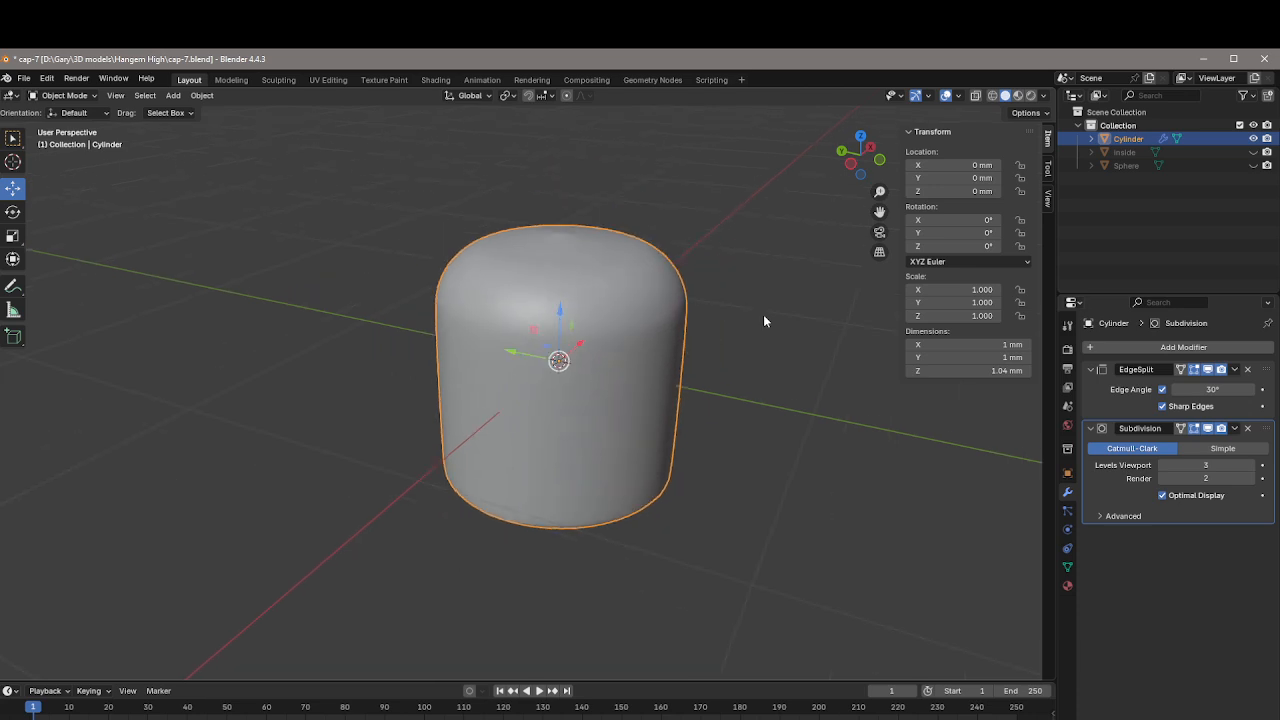
scroll(763, 321, up, 1)
mouse_move(763, 321)
middle_down()
mouse_move(748, 286)
mouse_move(766, 277)
mouse_move(798, 315)
mouse_move(743, 317)
mouse_move(754, 306)
middle_up()
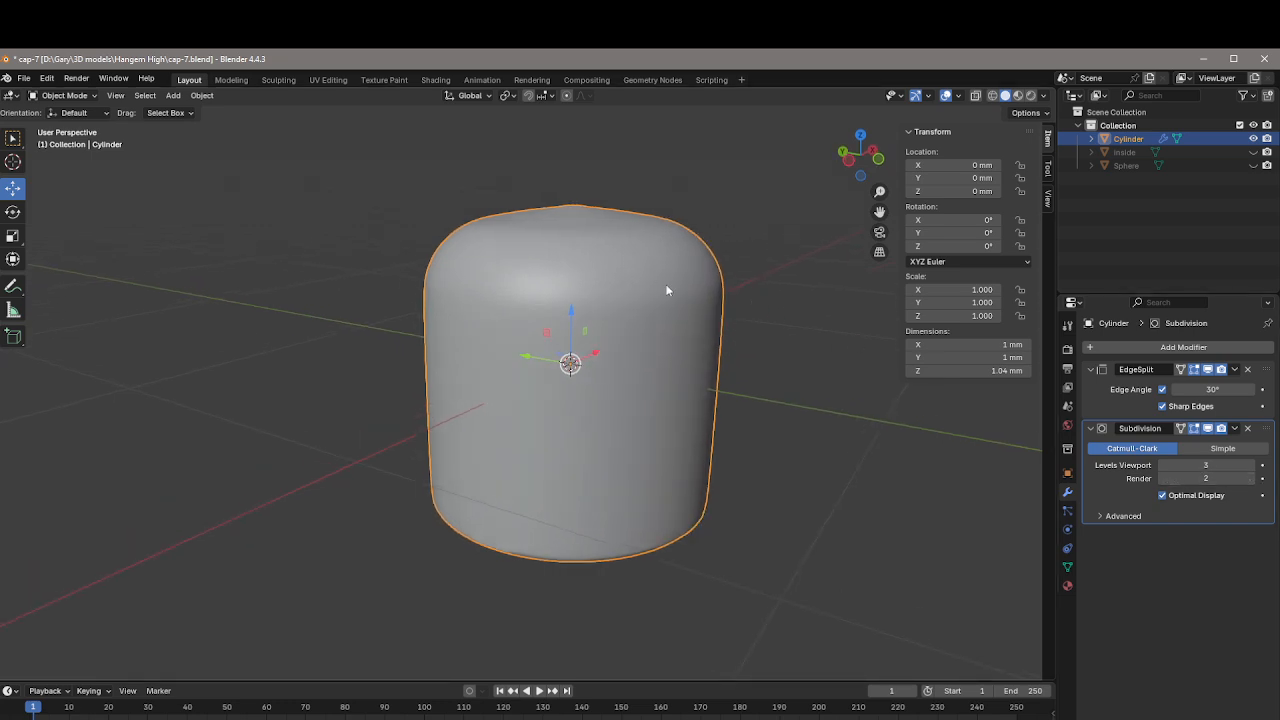
middle_drag(668, 288, 596, 310)
scroll(596, 308, up, 5)
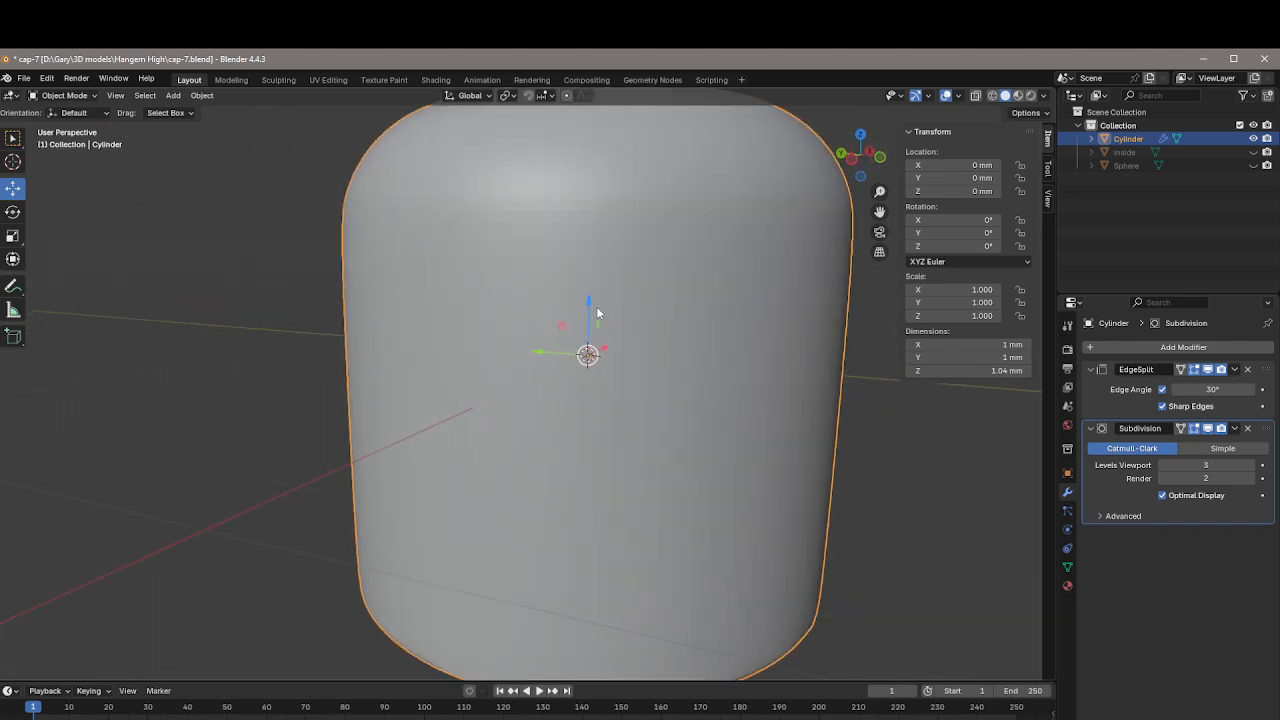
scroll(600, 205, up, 1)
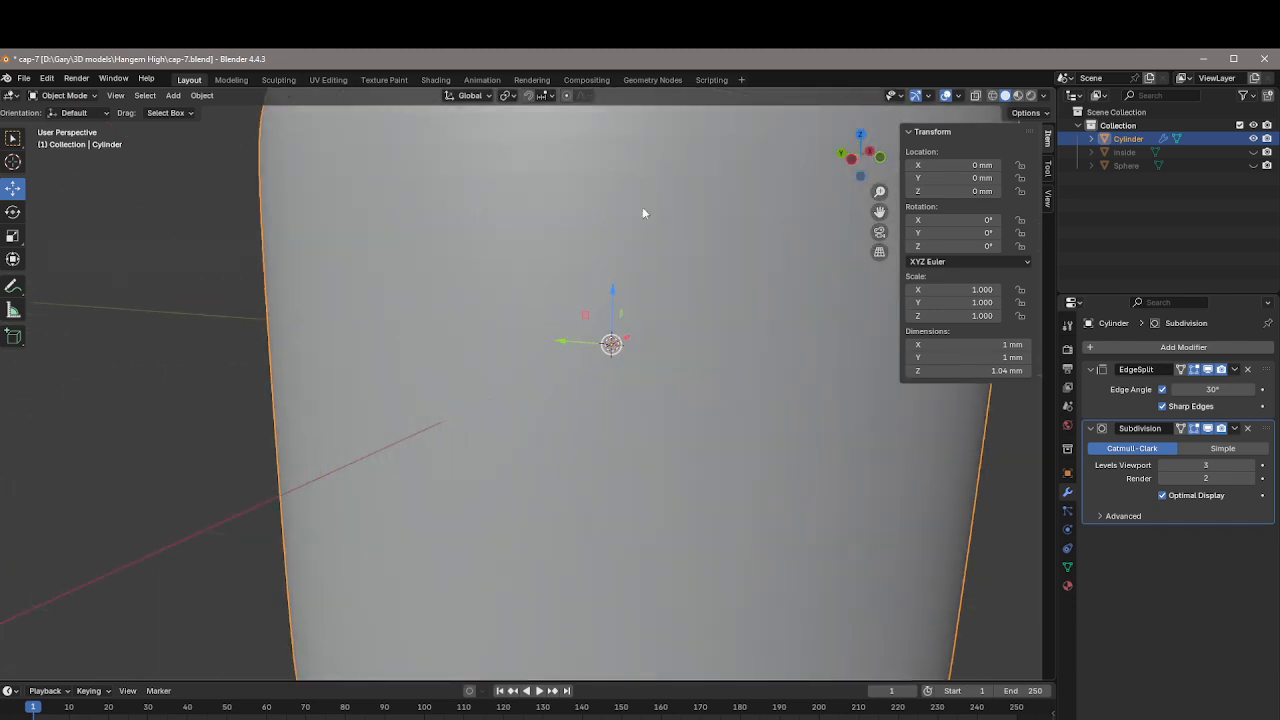
scroll(650, 218, down, 1)
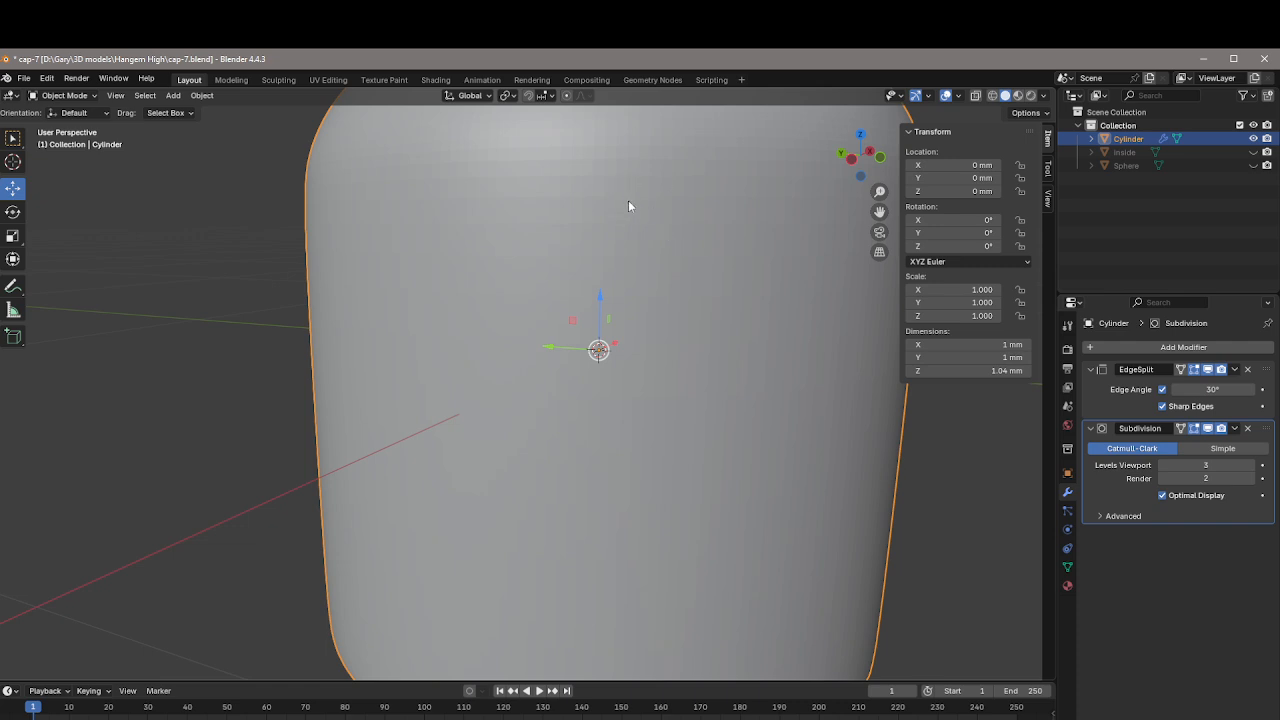
scroll(672, 214, down, 3)
scroll(778, 260, down, 1)
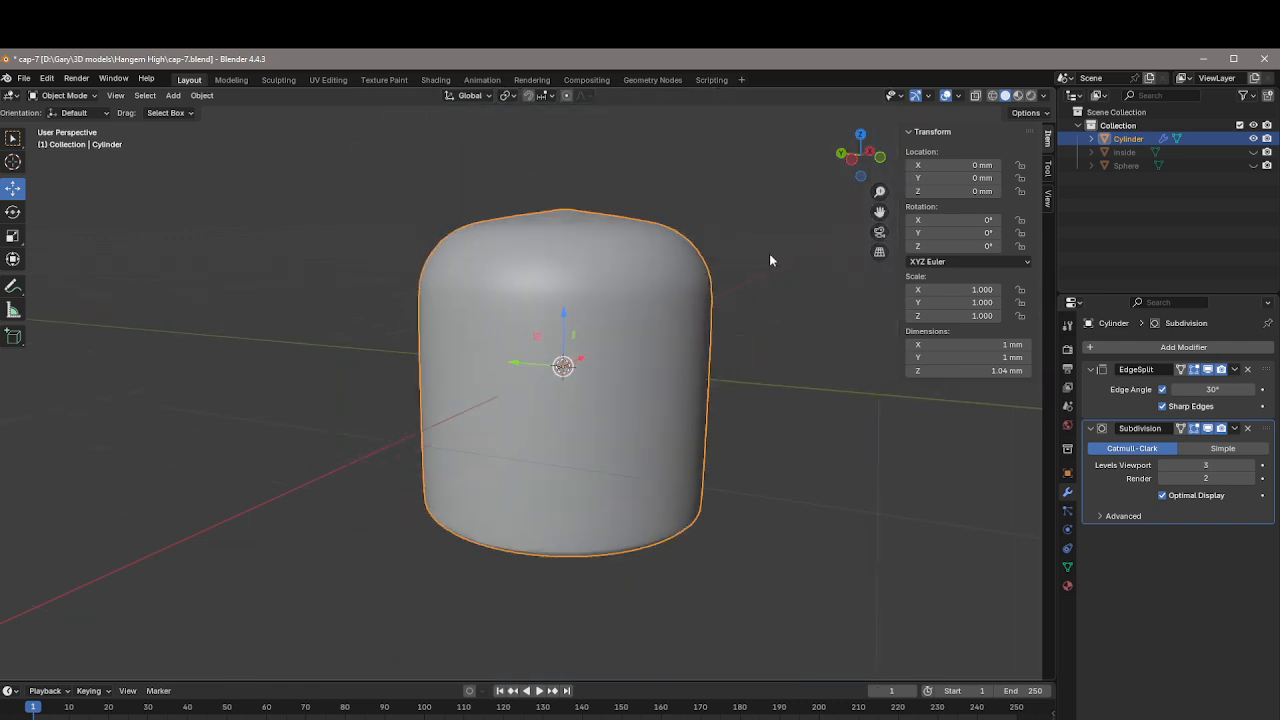
middle_drag(759, 264, 733, 303)
scroll(750, 275, down, 2)
scroll(753, 278, down, 1)
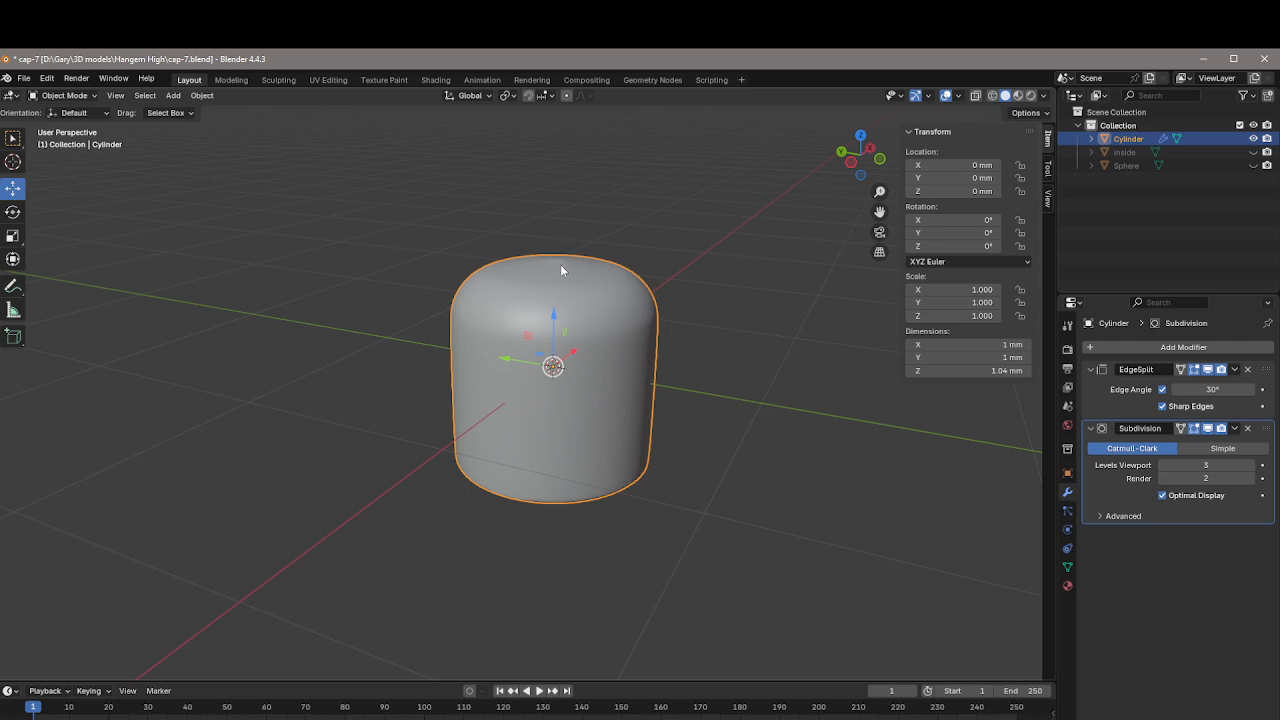
Step: Set the cylinder's Z dimension to 1 mm
click(1003, 371)
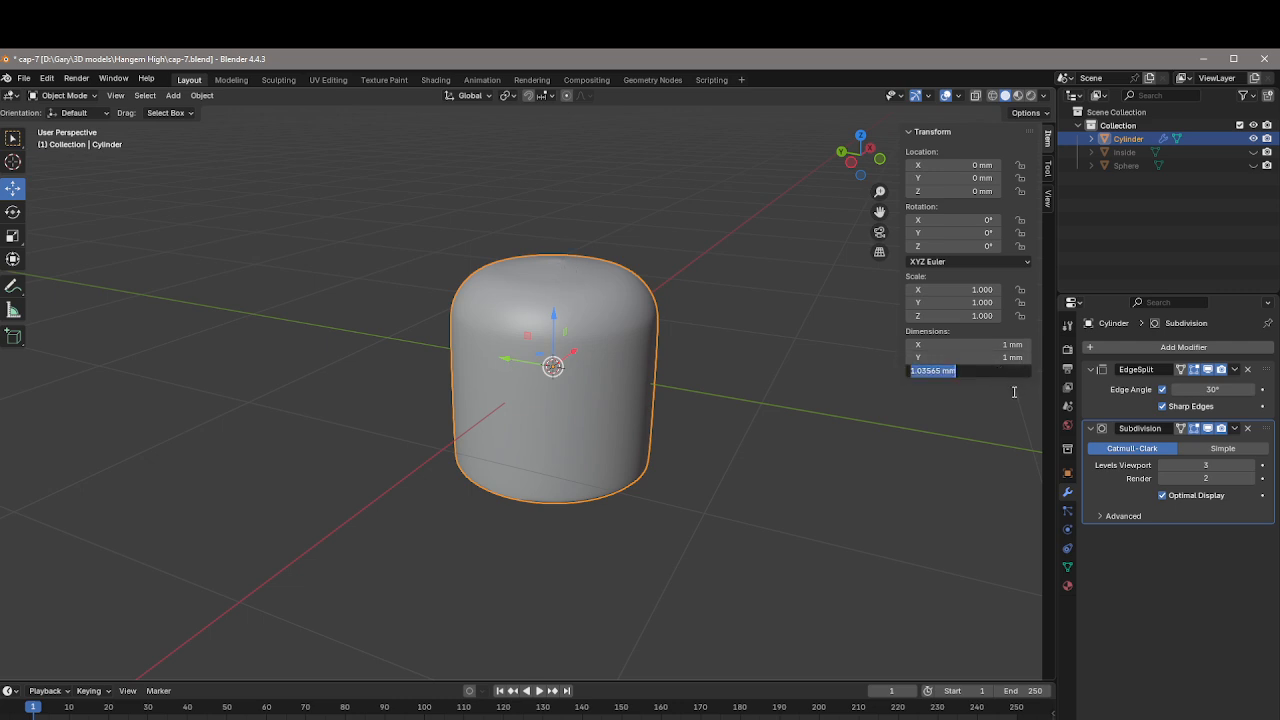
text(1)
key(Return)
middle_drag(752, 318, 756, 297)
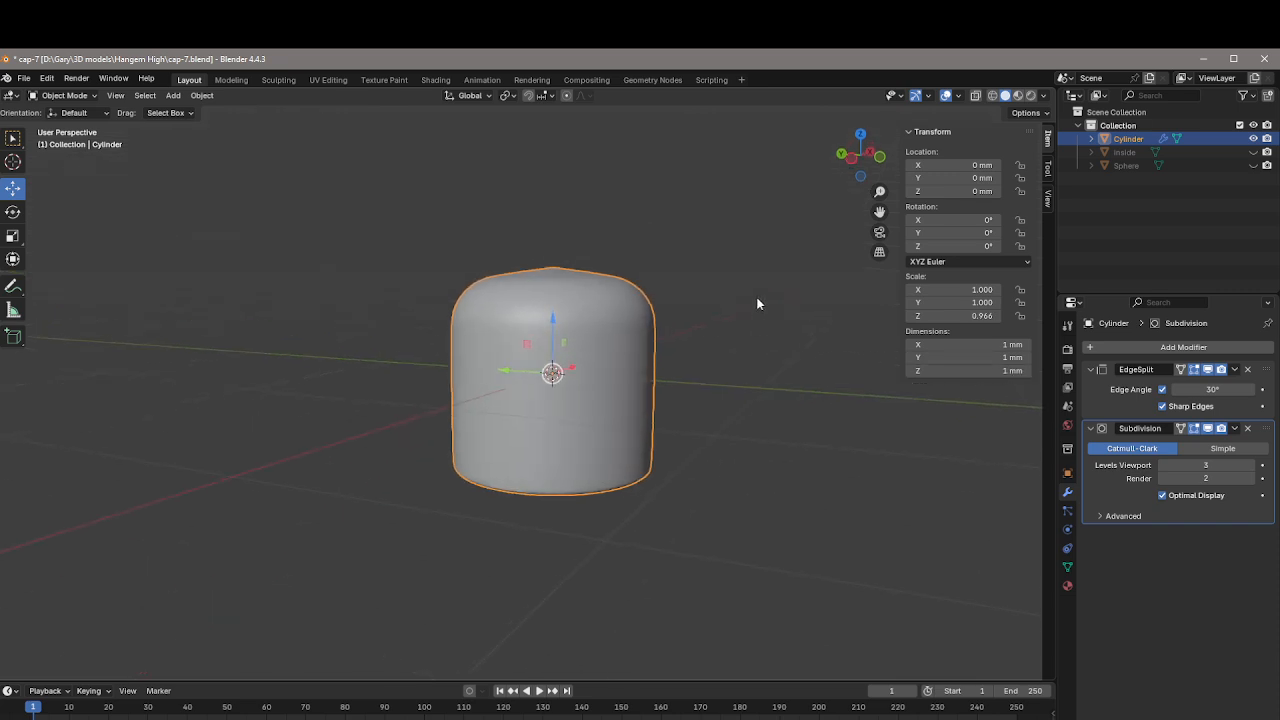
Step: Apply the resized cylinder's scale so that all its scale factors are 1
click(1068, 474)
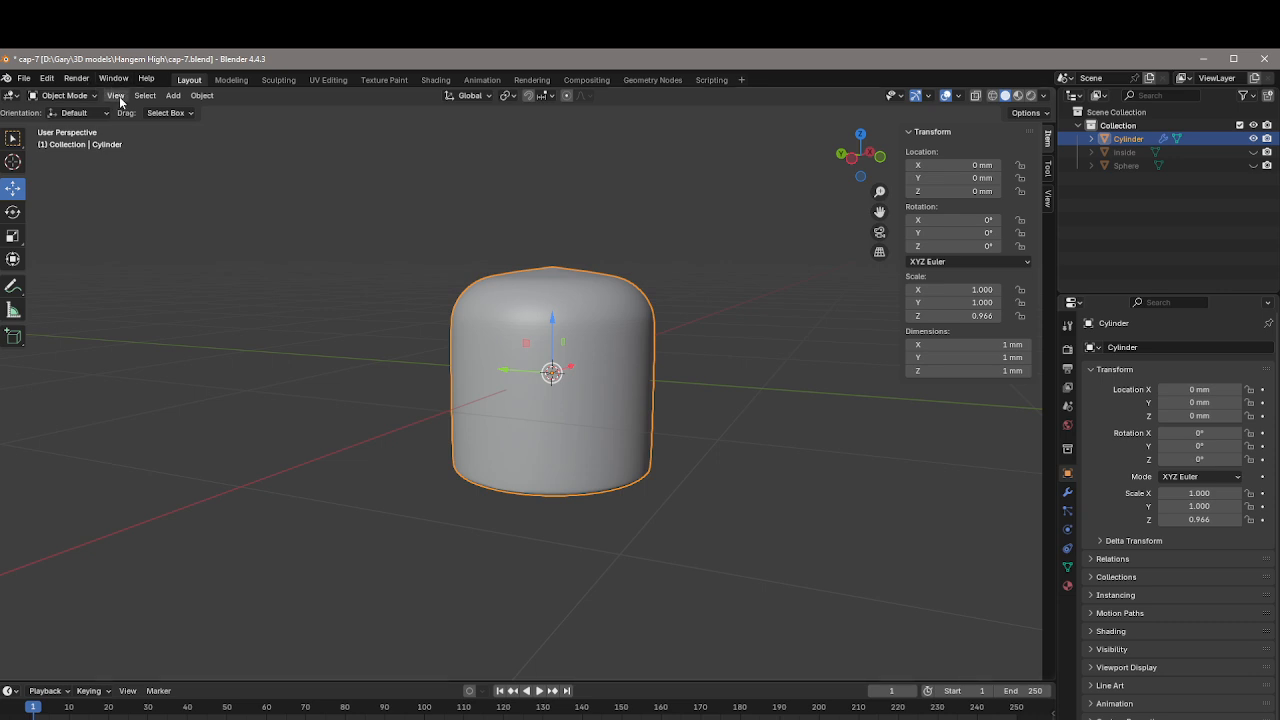
click(202, 95)
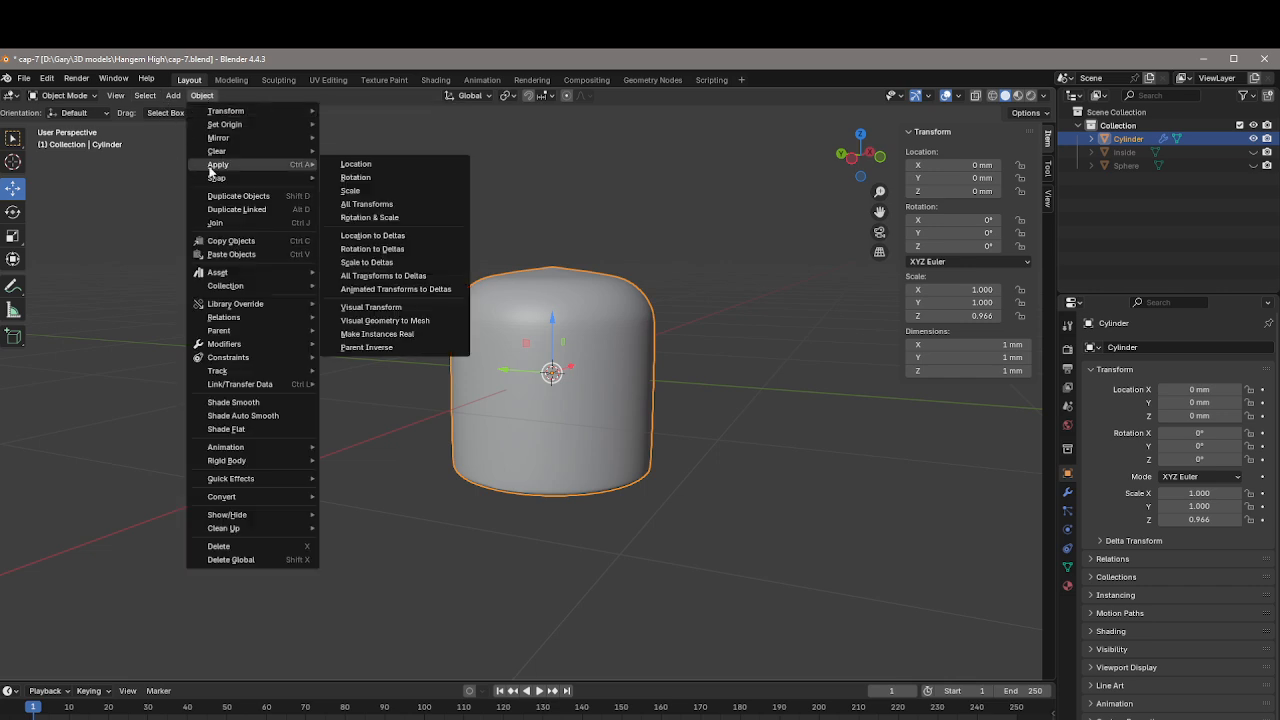
mouse_move(227, 289)
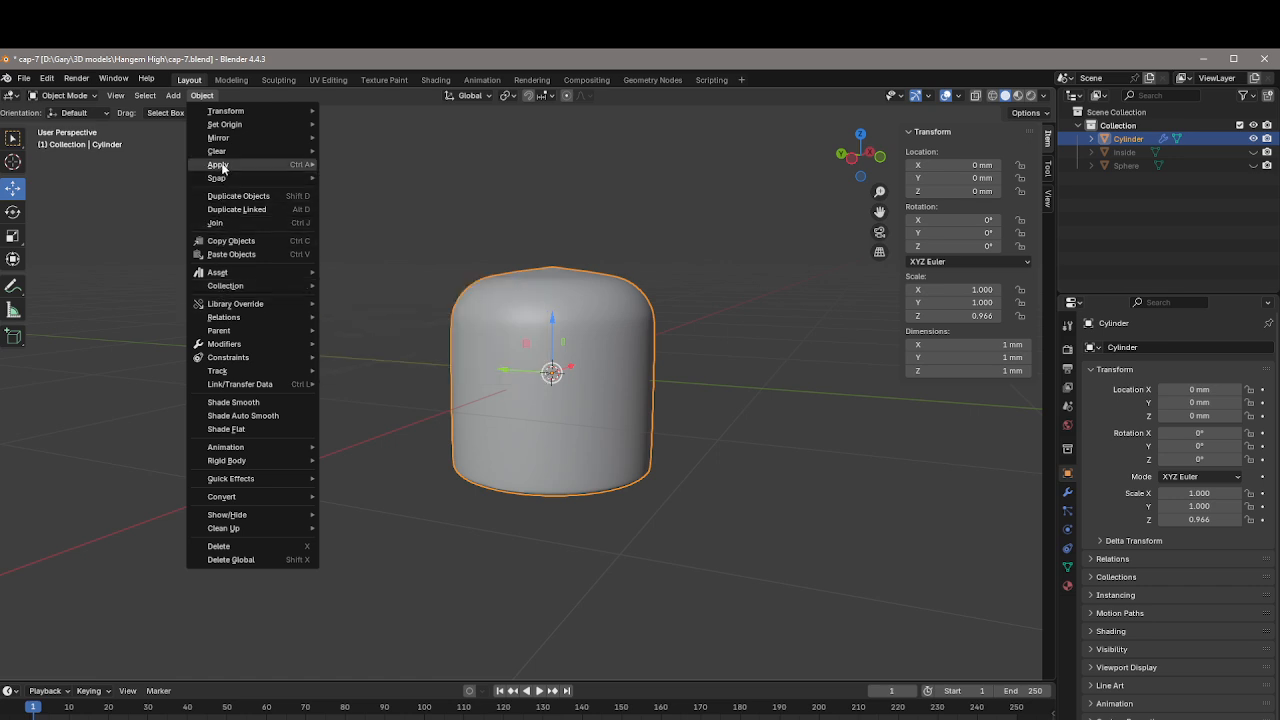
mouse_move(230, 168)
click(355, 190)
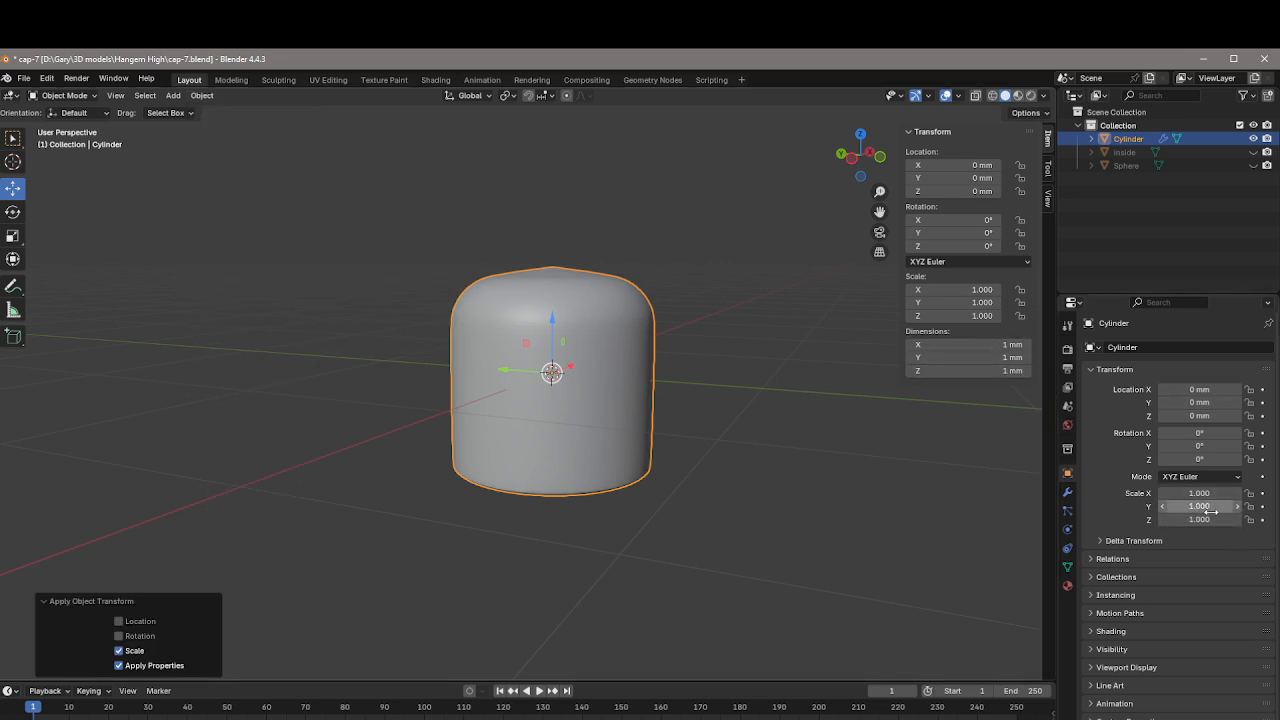
Step: Scale the cylinder to 15 in X, 15 in Y and 12 in Z
middle_drag(776, 353, 725, 385)
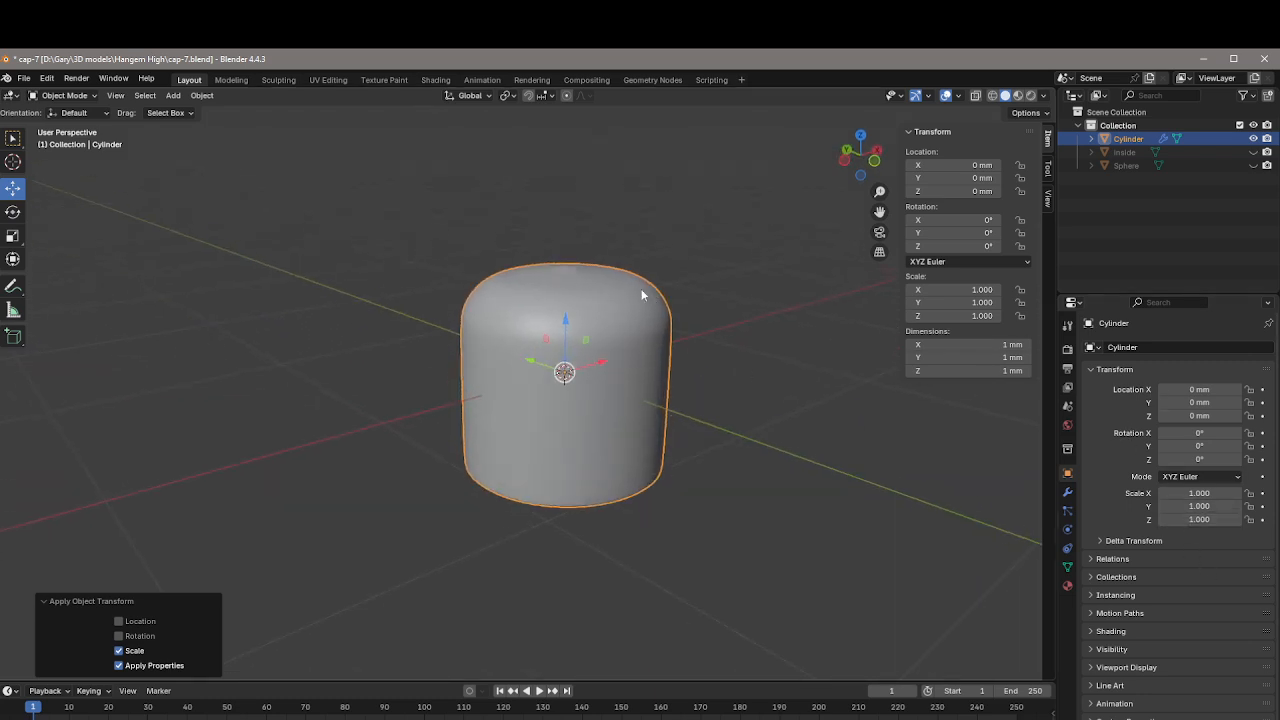
middle_drag(708, 329, 717, 300)
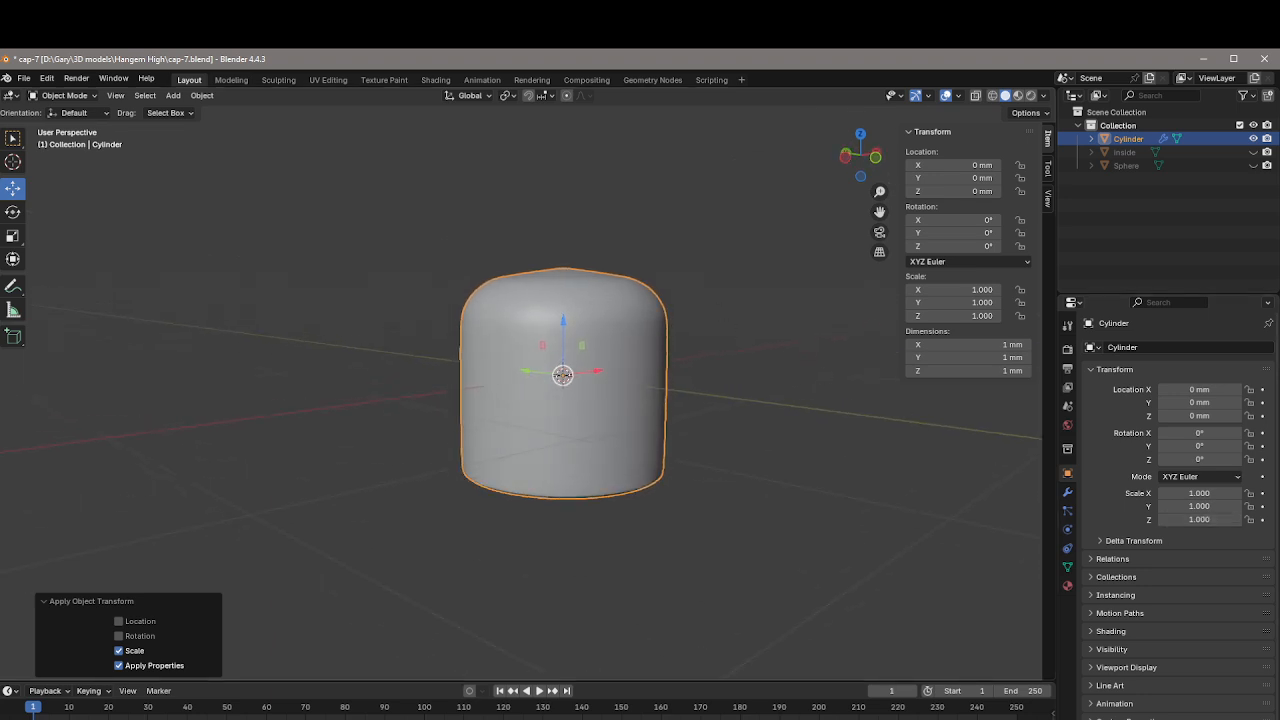
click(1190, 492)
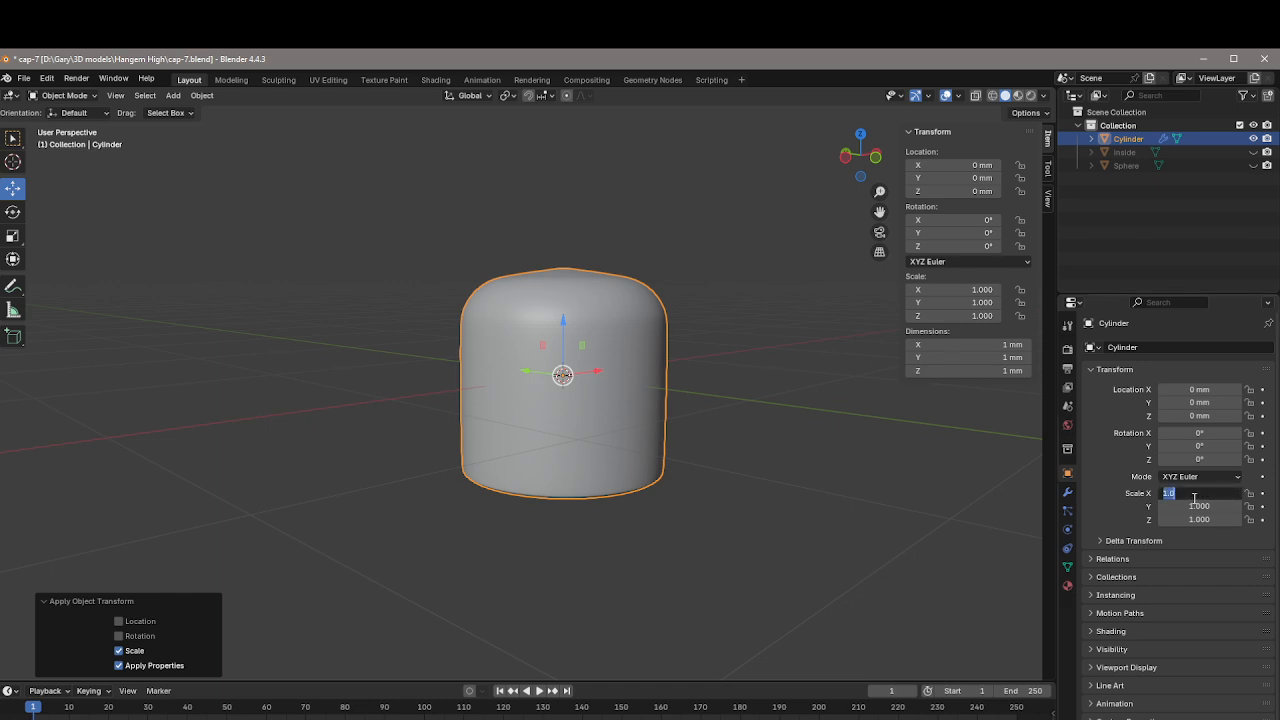
text(15)
key(Tab)
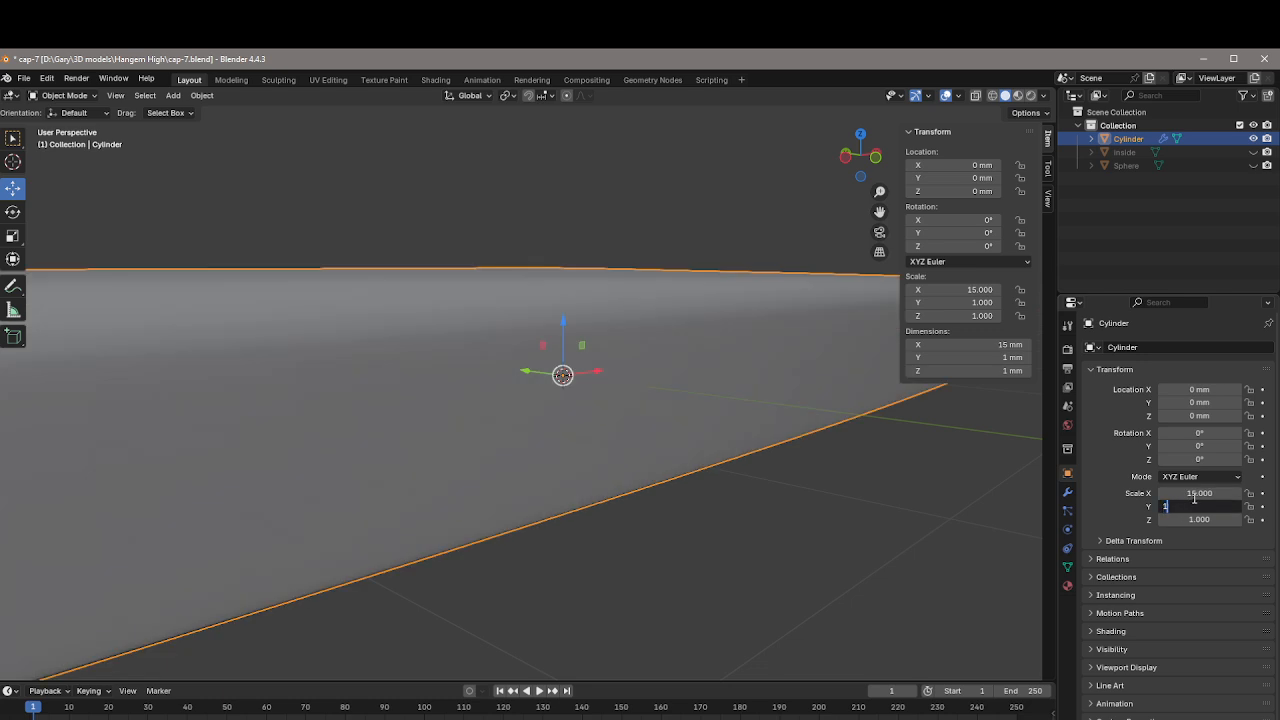
text(15)
key(Tab)
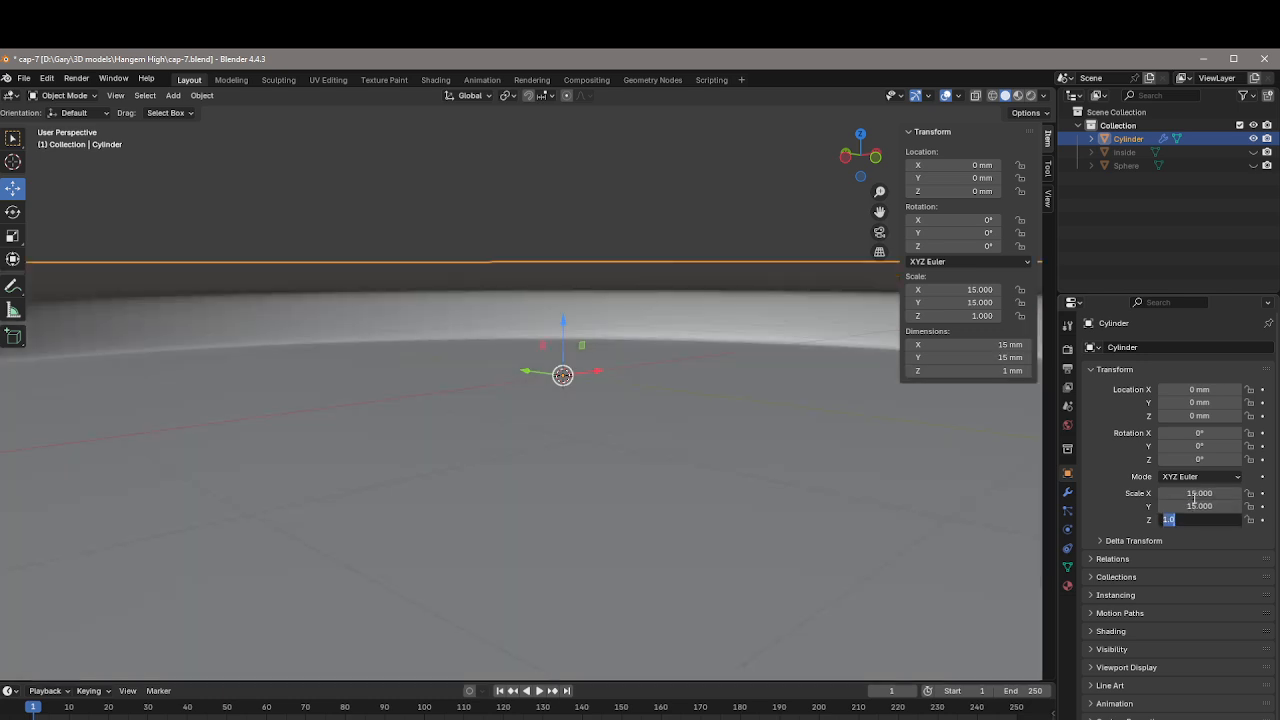
text(12)
key(Tab)
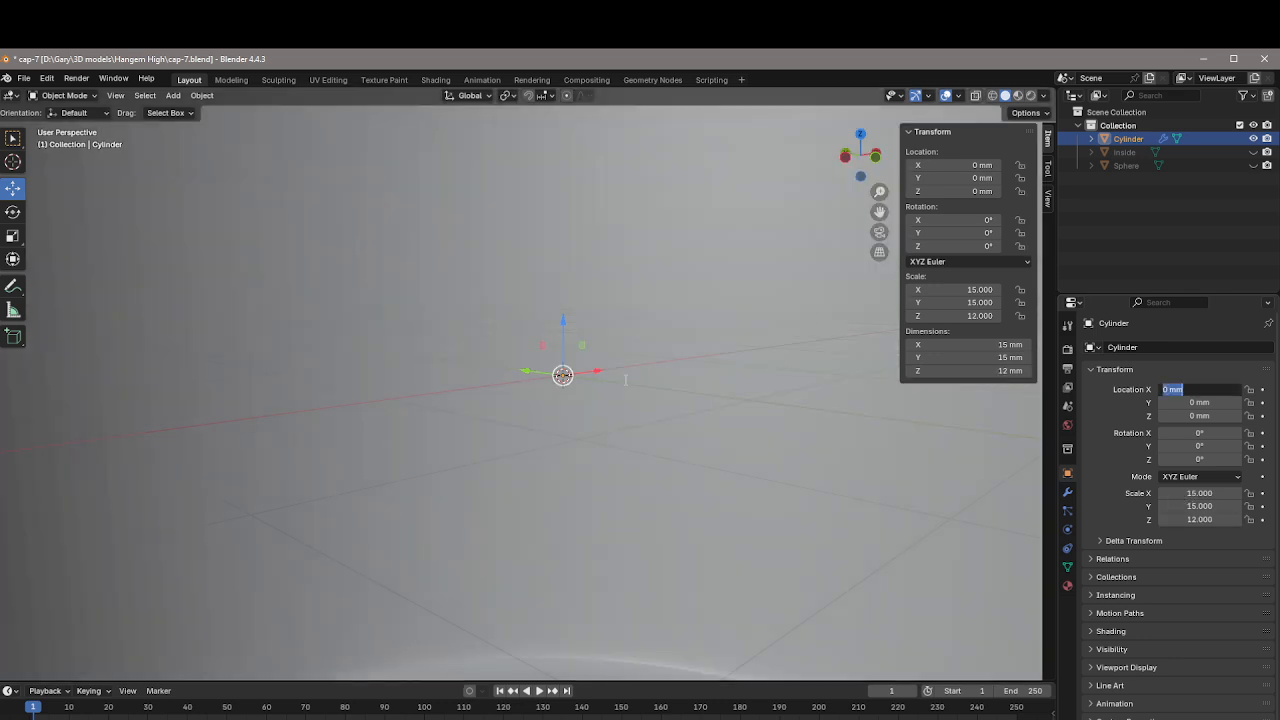
click(803, 445)
scroll(785, 438, down, 10)
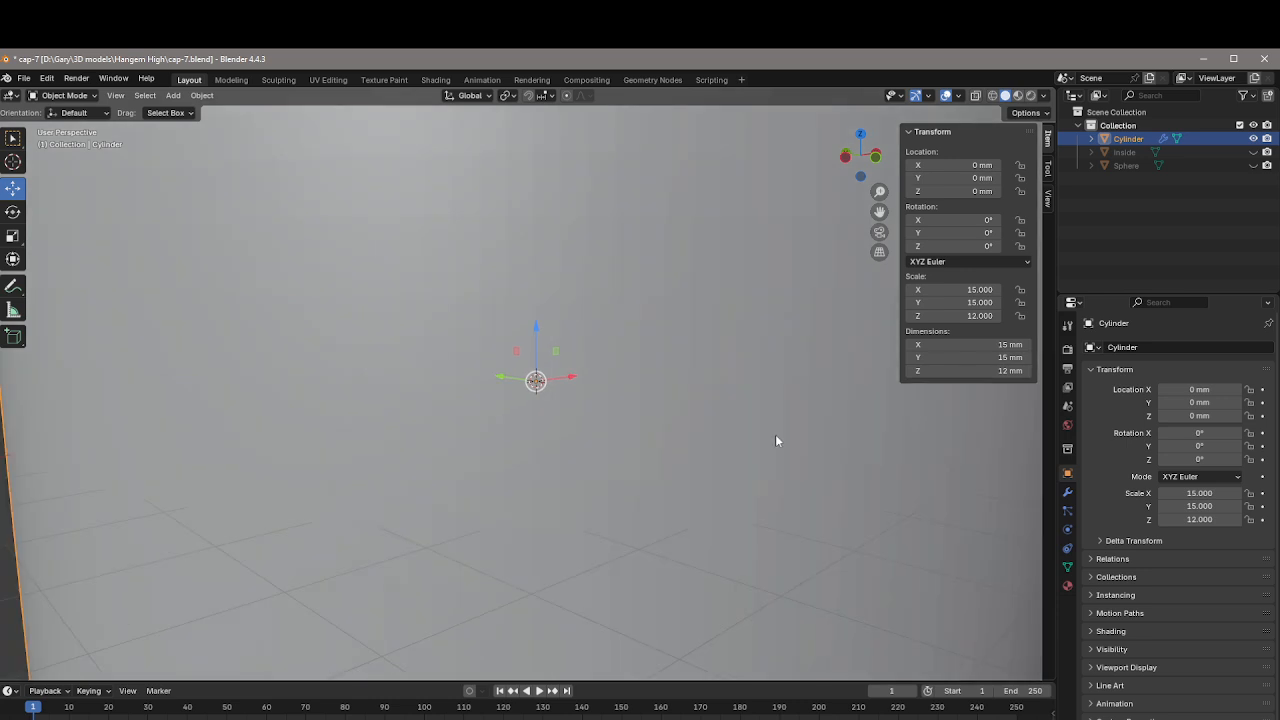
Step: Unhide the inside object so that it shows together with the cap
mouse_move(784, 431)
middle_down()
mouse_move(783, 334)
mouse_move(823, 437)
mouse_move(800, 433)
middle_up()
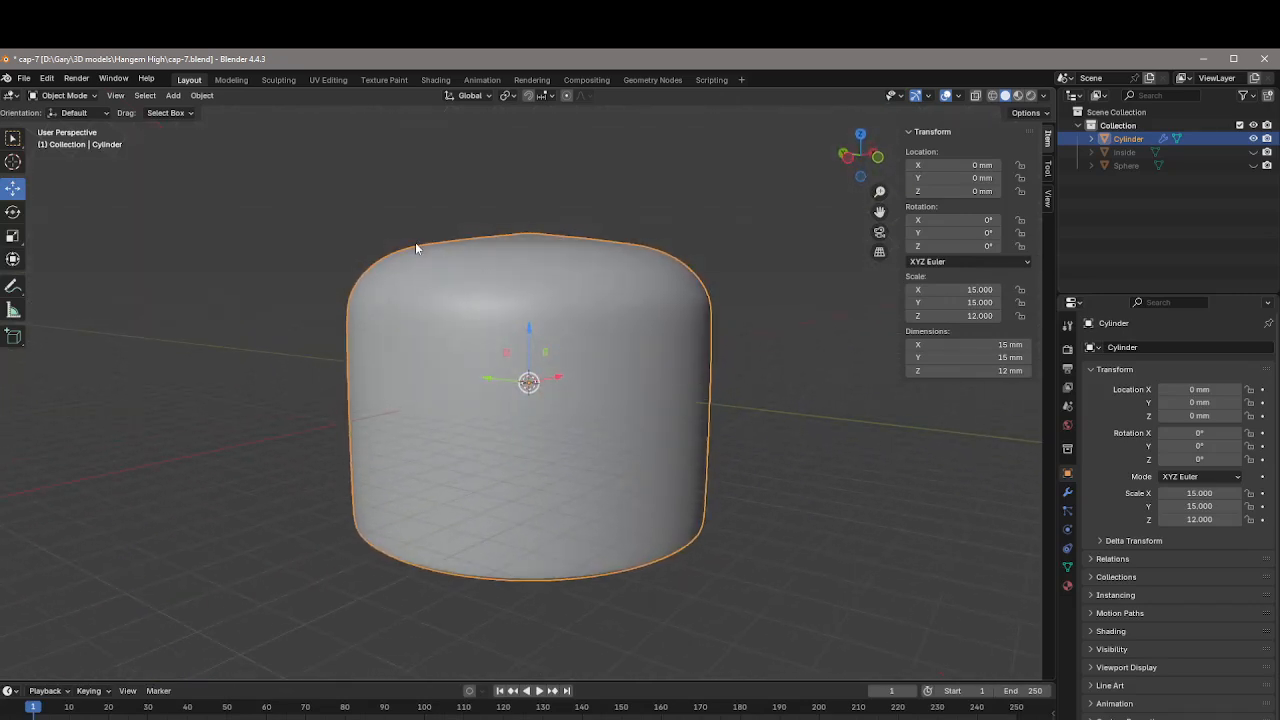
middle_drag(676, 284, 717, 283)
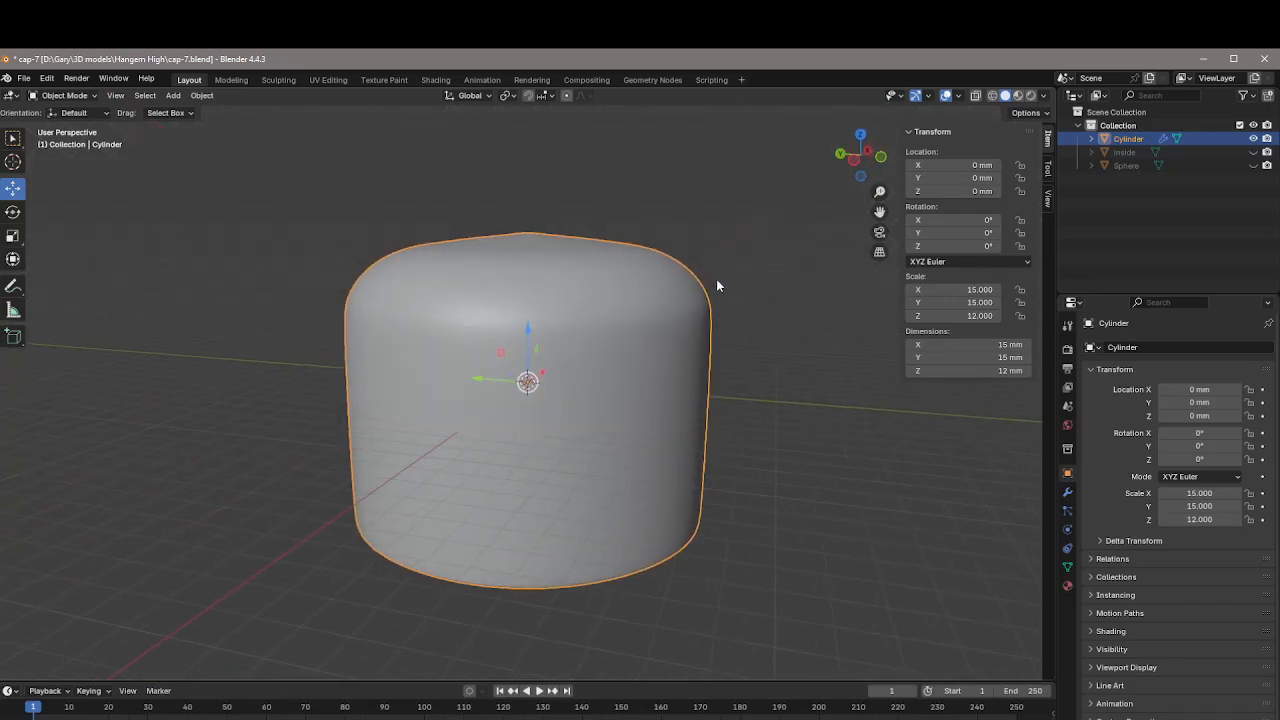
middle_drag(814, 323, 766, 266)
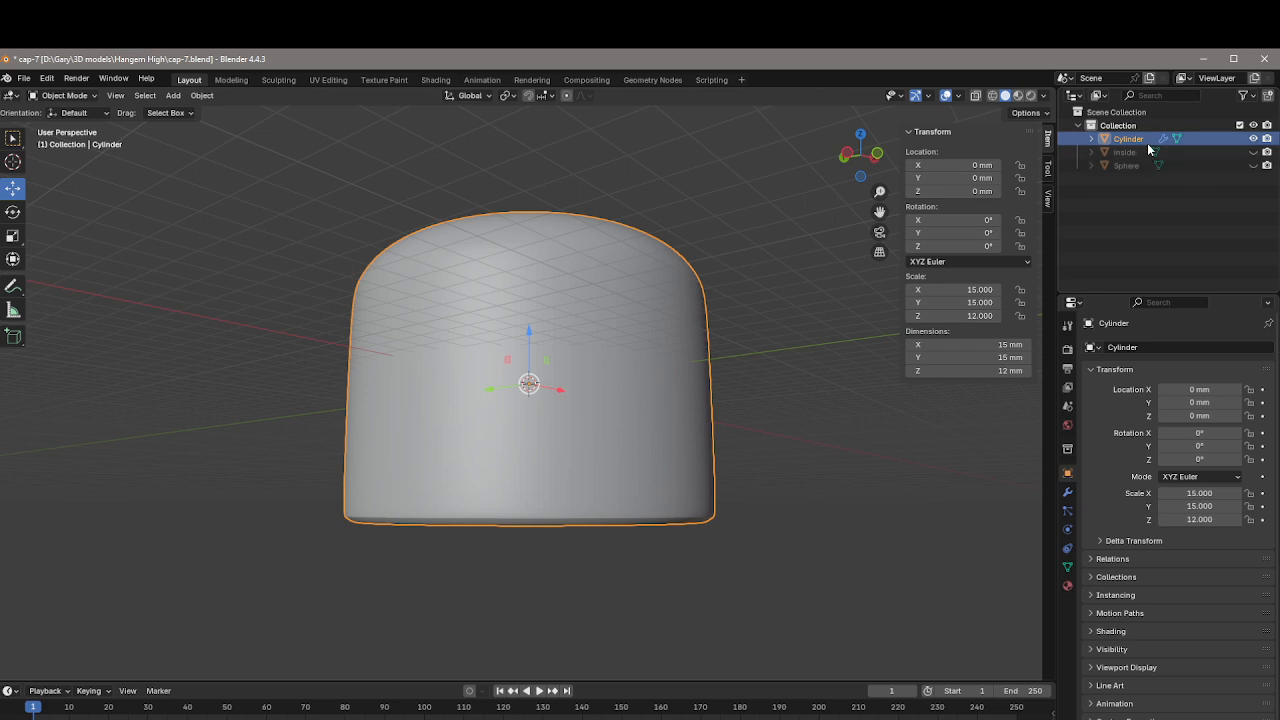
click(1253, 151)
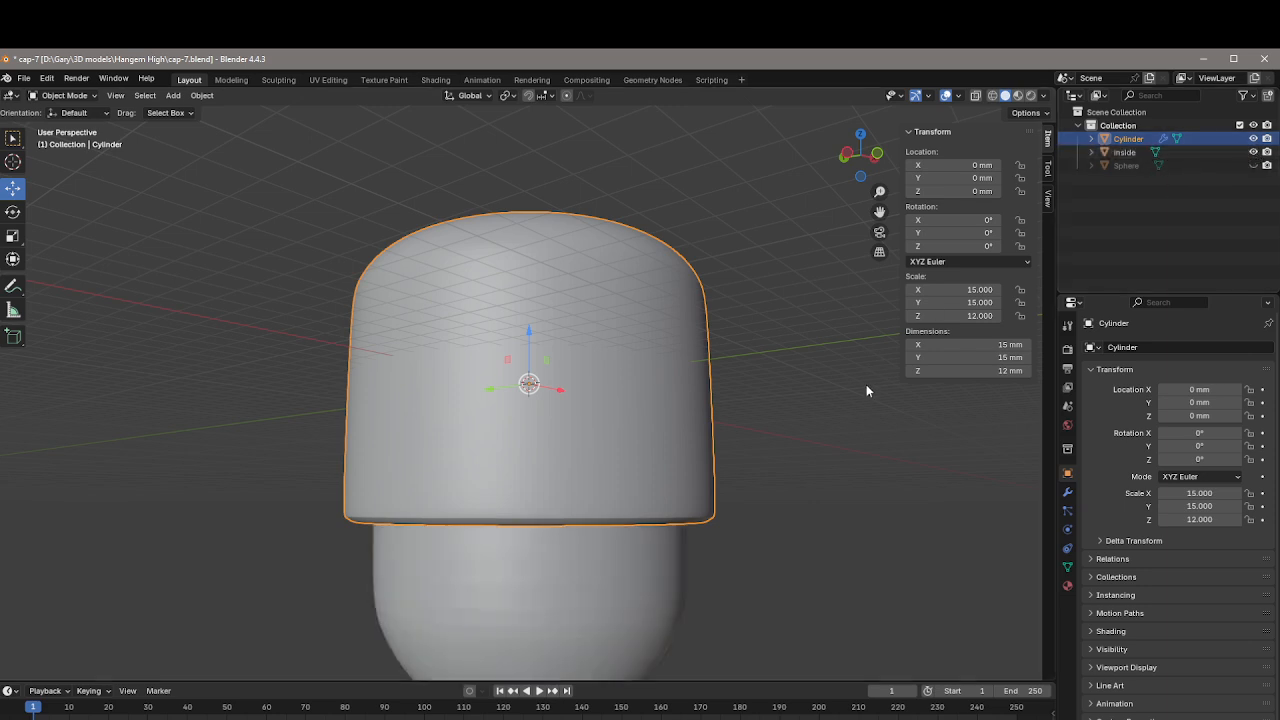
middle_drag(866, 388, 805, 346)
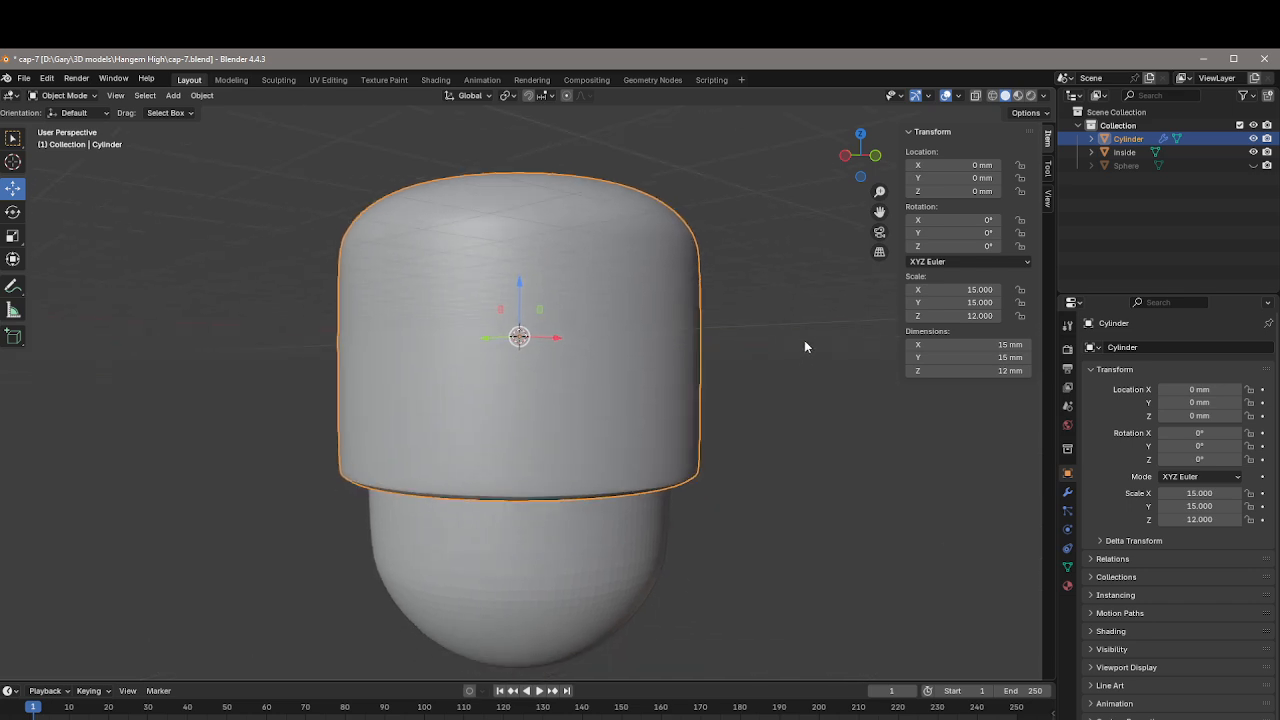
Step: Turn on X-ray display, select the inside object and view it within the cap from the front
click(976, 96)
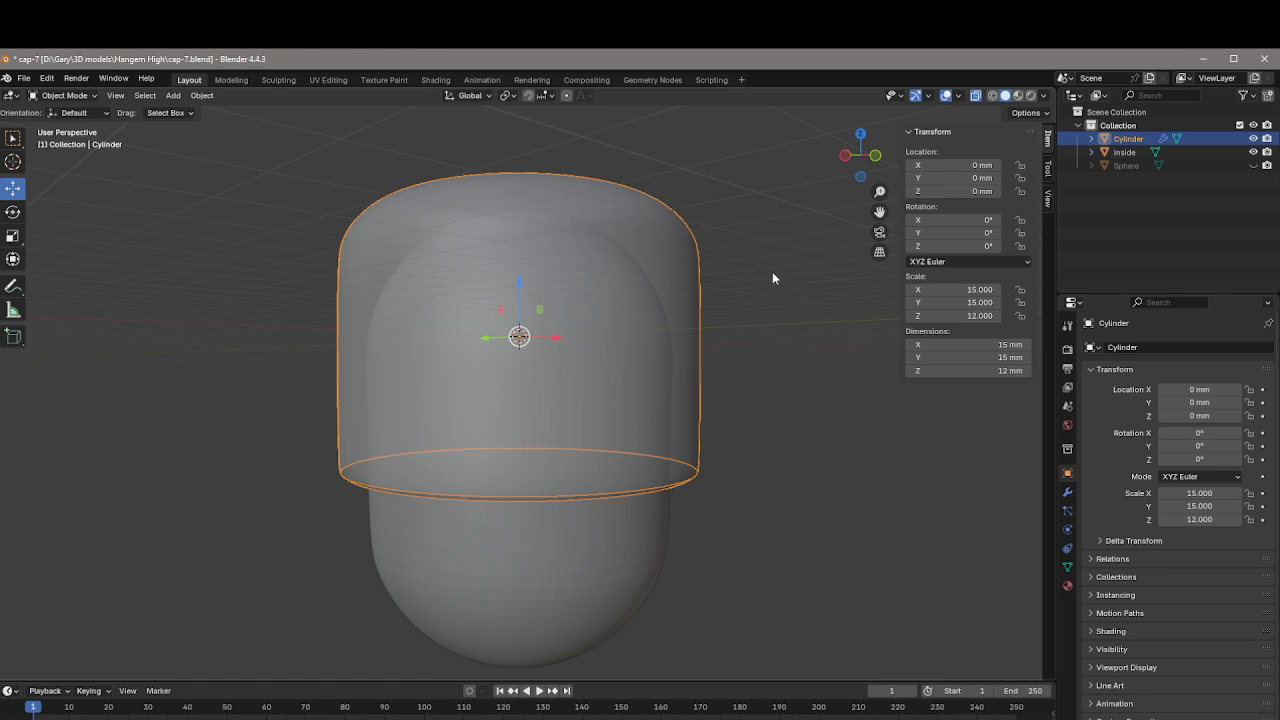
middle_drag(772, 271, 717, 286)
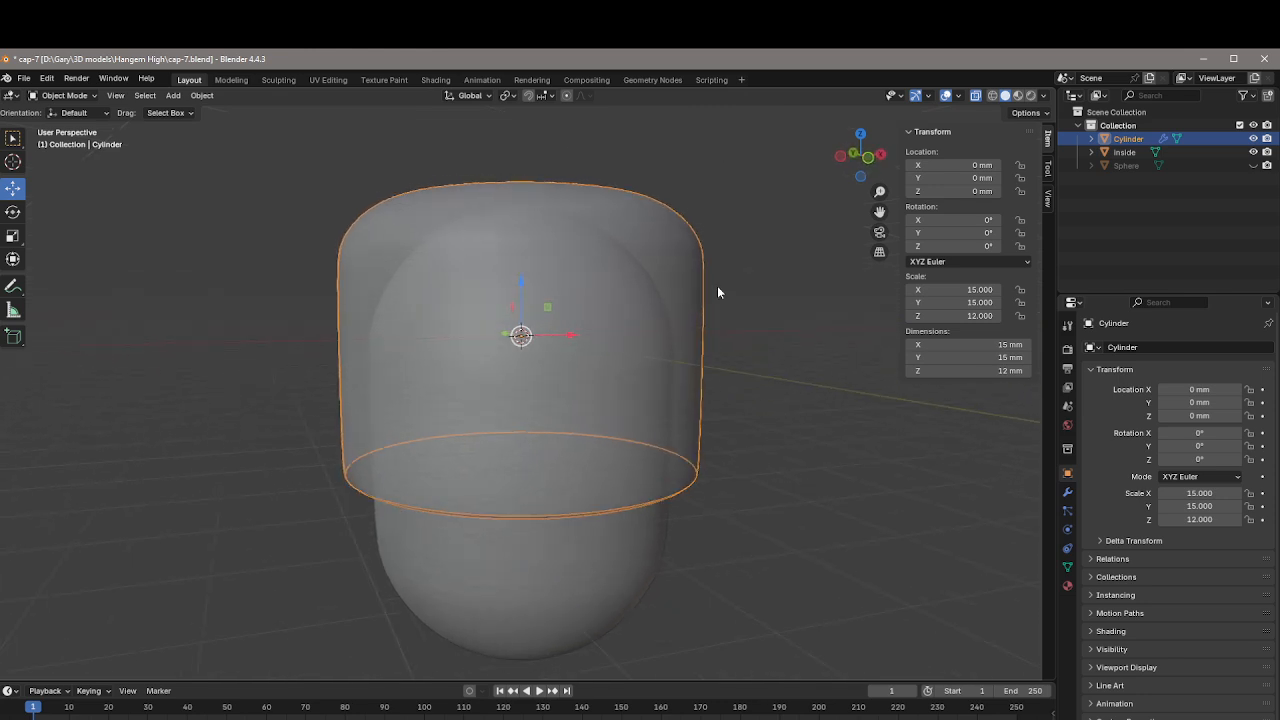
click(533, 583)
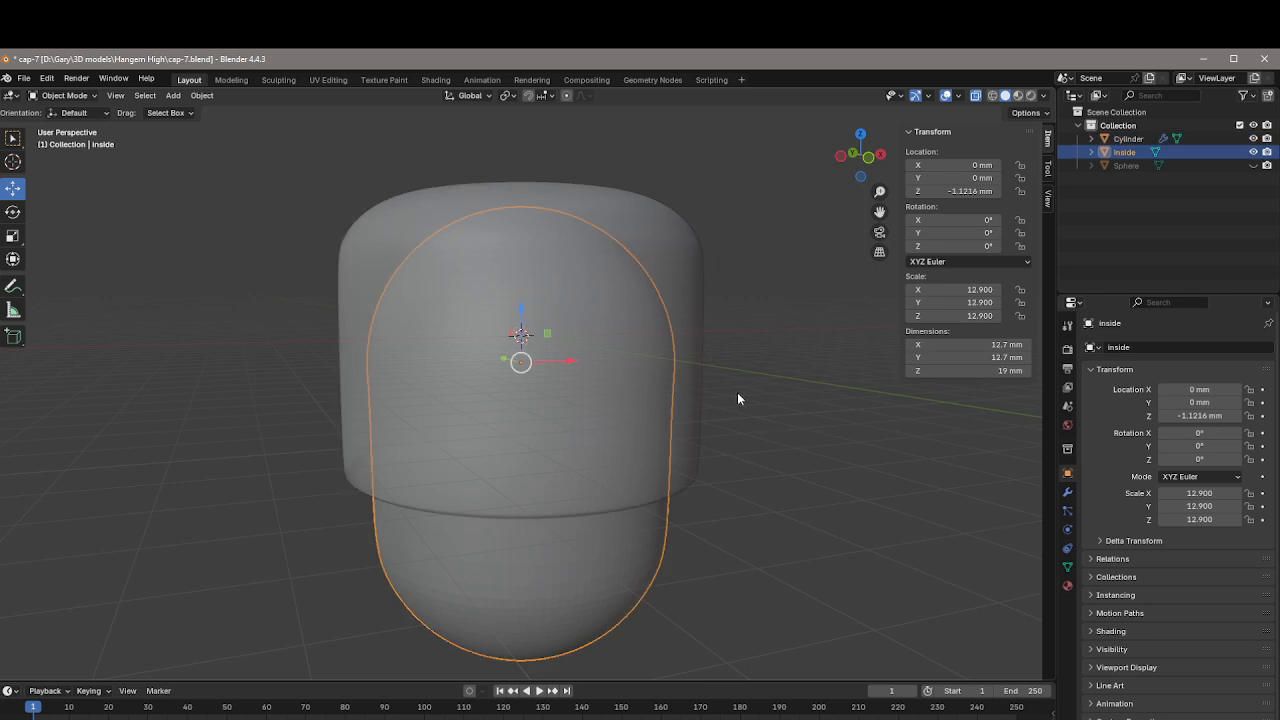
click(868, 166)
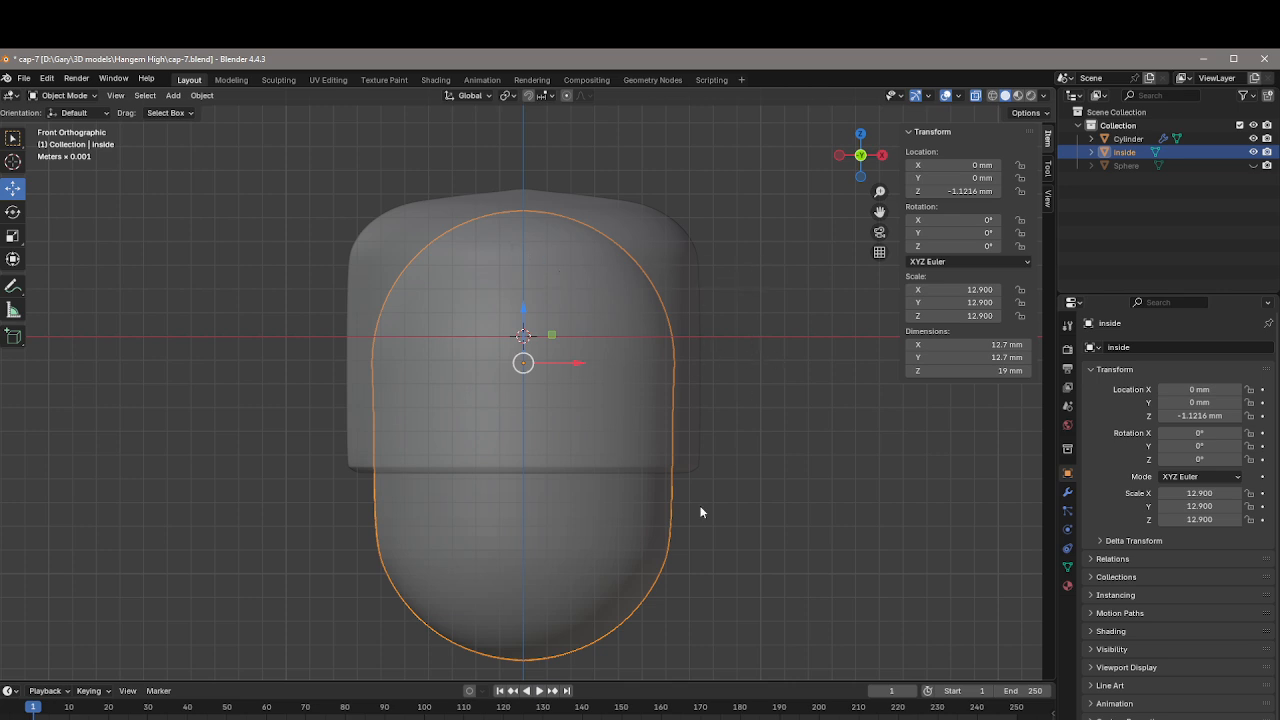
Step: Switch to UltiMaker Cura, examine the sliced cap's layers and internal support down to layer 18, restore all layers, and return to Blender
click(602, 719)
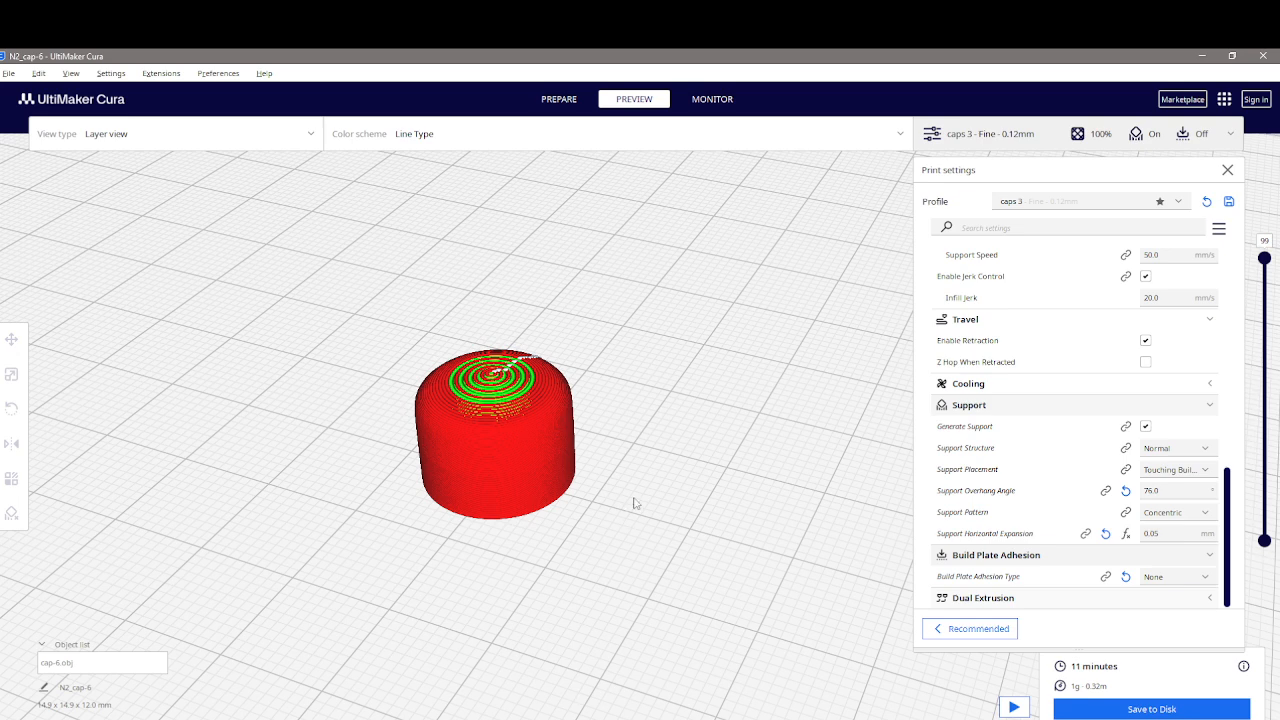
scroll(667, 447, down, 1)
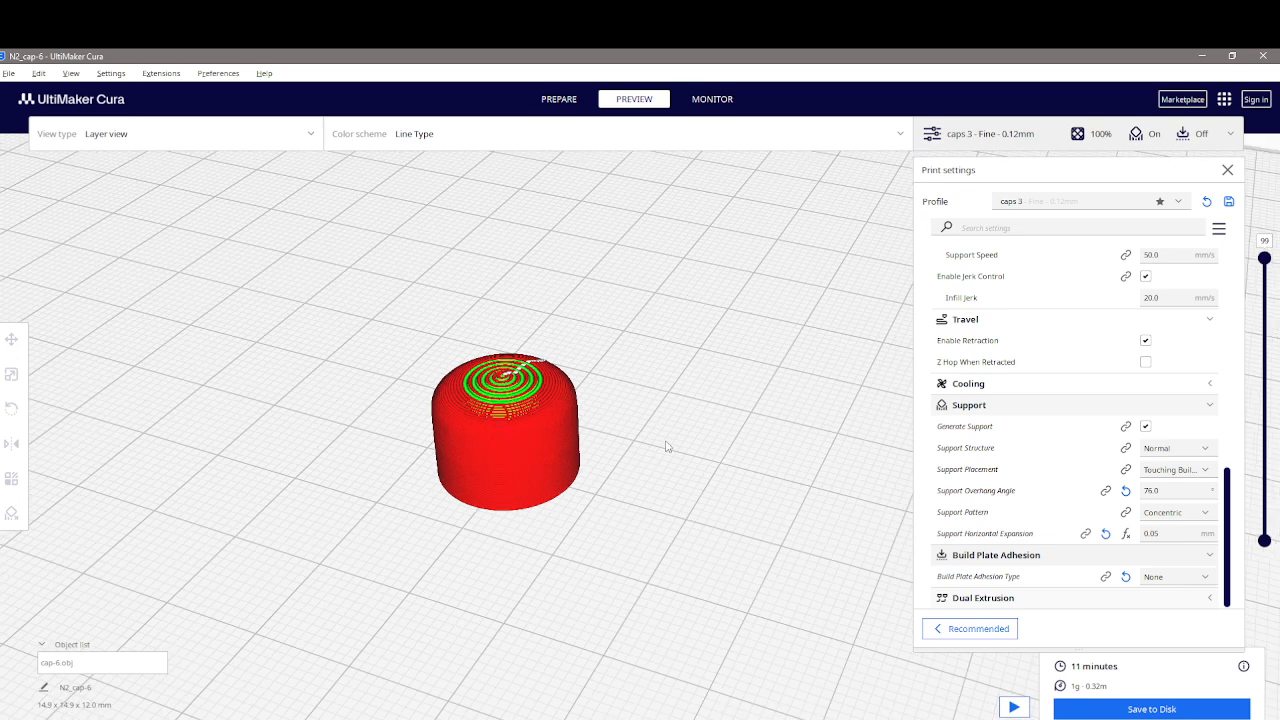
scroll(667, 447, up, 1)
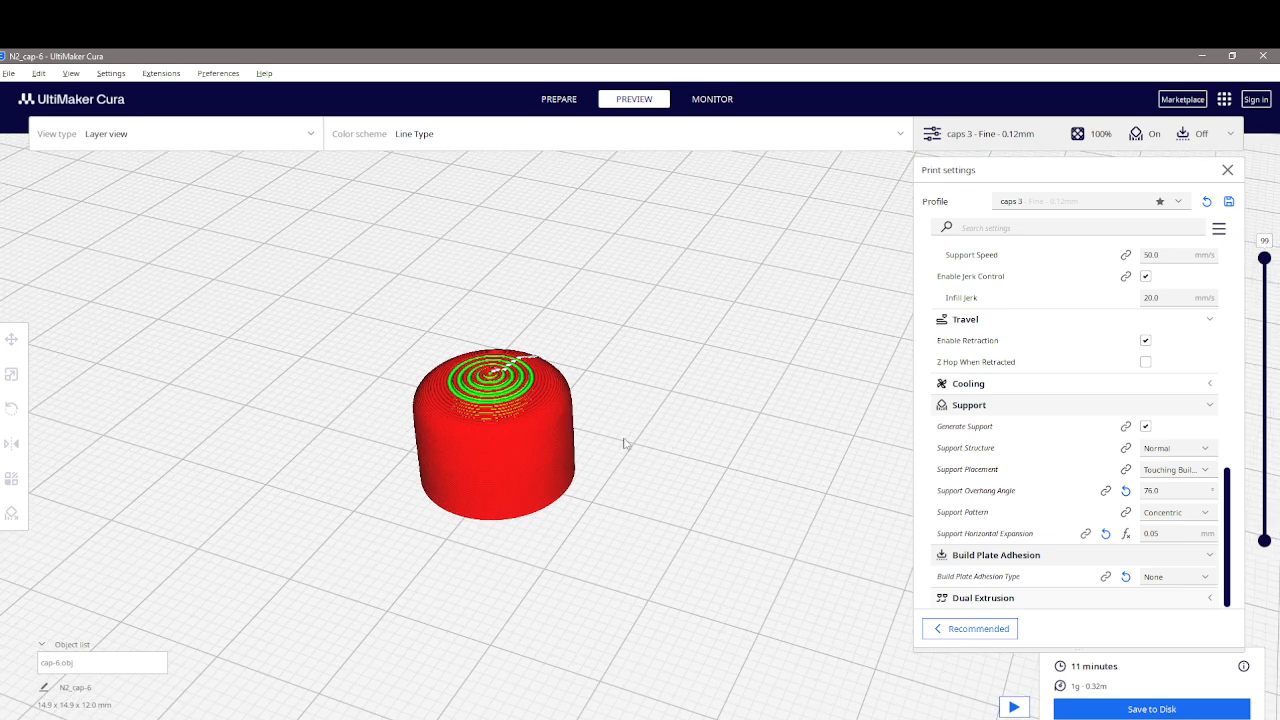
mouse_move(784, 419)
middle_down()
mouse_move(775, 371)
mouse_move(801, 425)
middle_up()
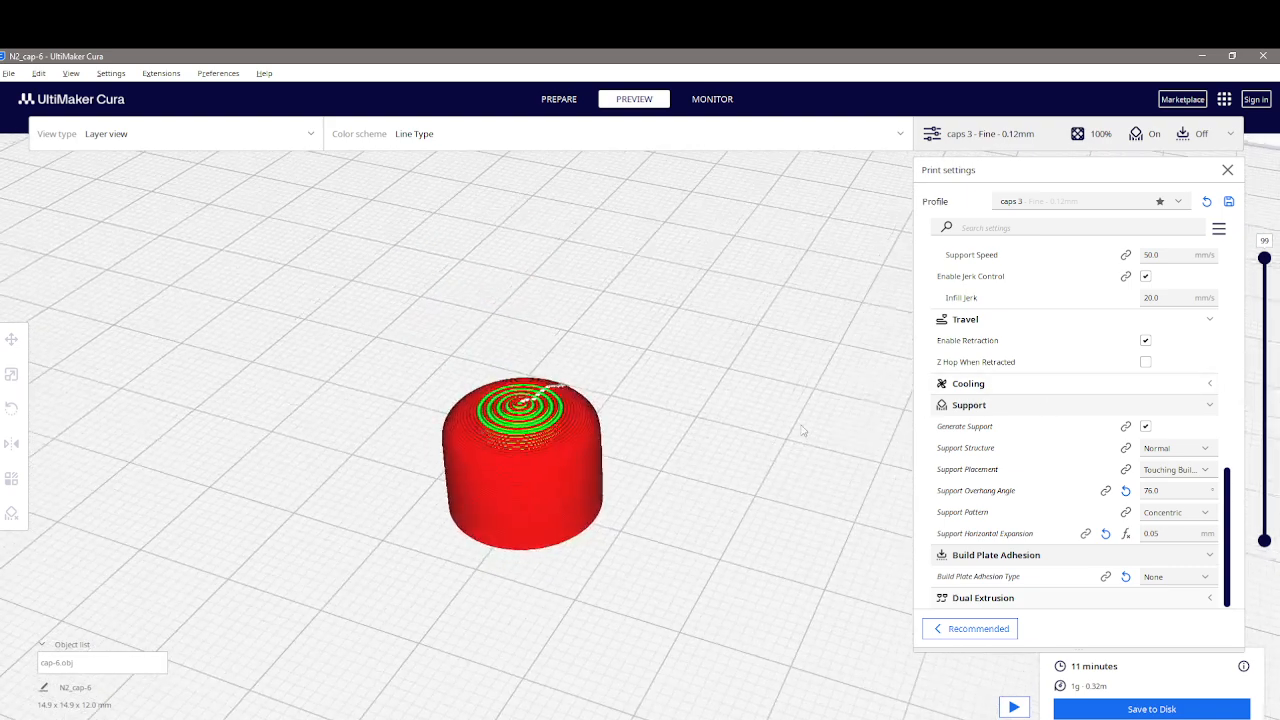
drag(1265, 259, 1268, 487)
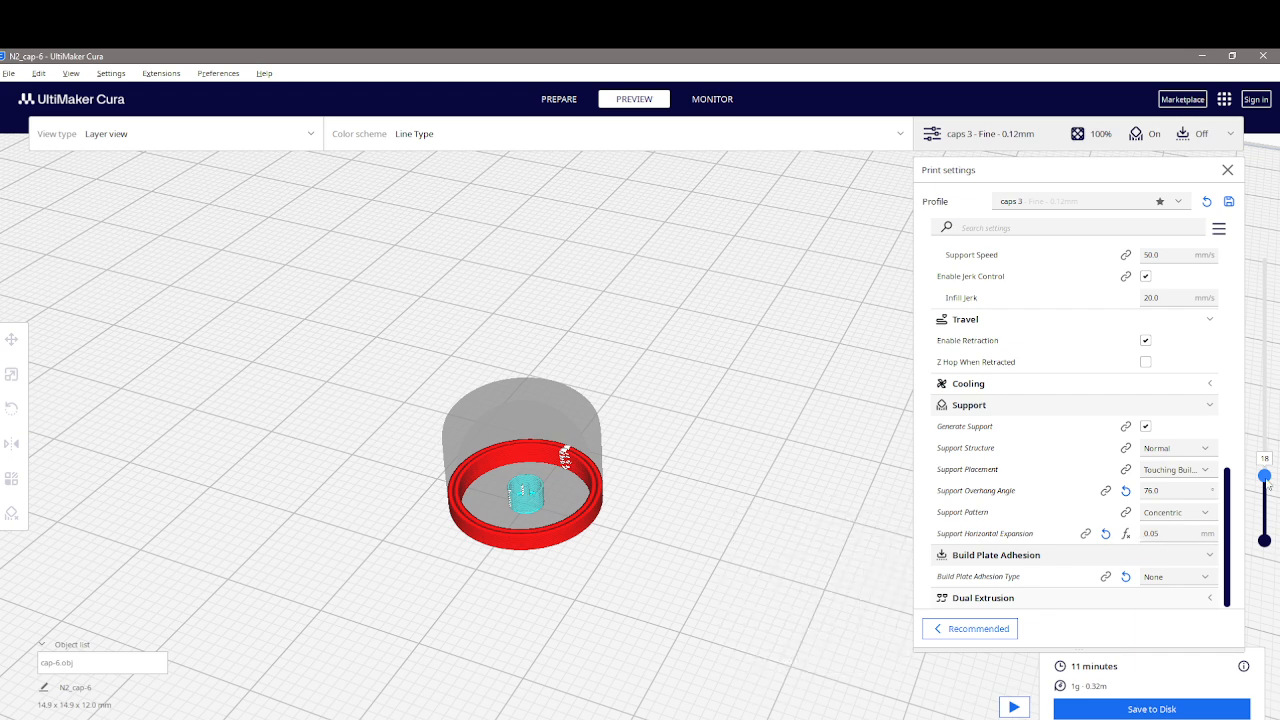
drag(1268, 482, 1264, 257)
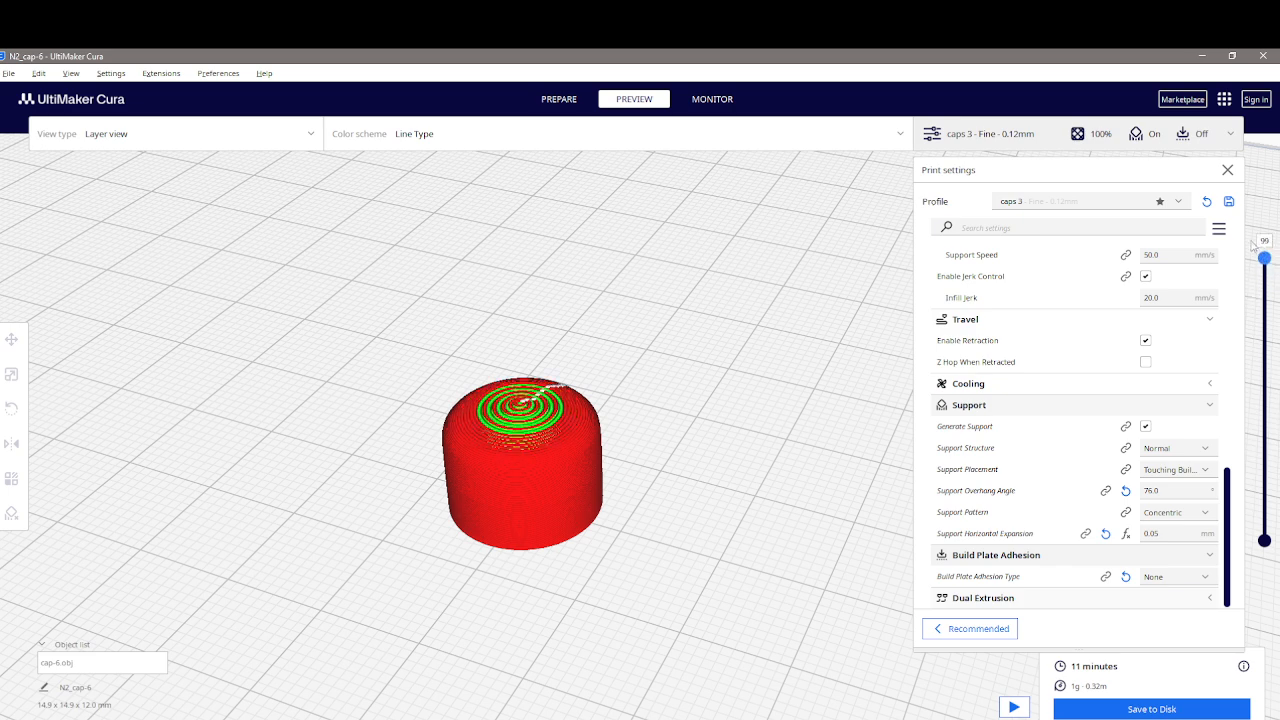
click(1201, 55)
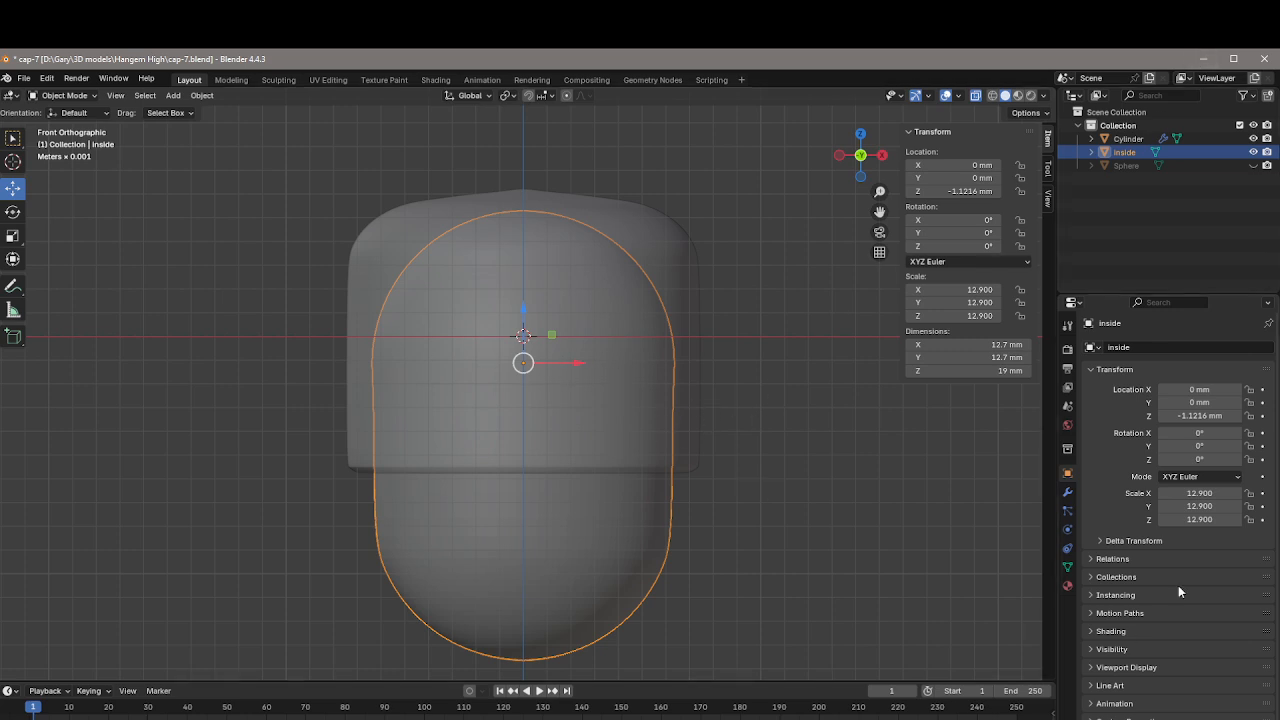
Step: Apply the Edge Split and Subdivision modifiers on the outer cylinder
click(660, 251)
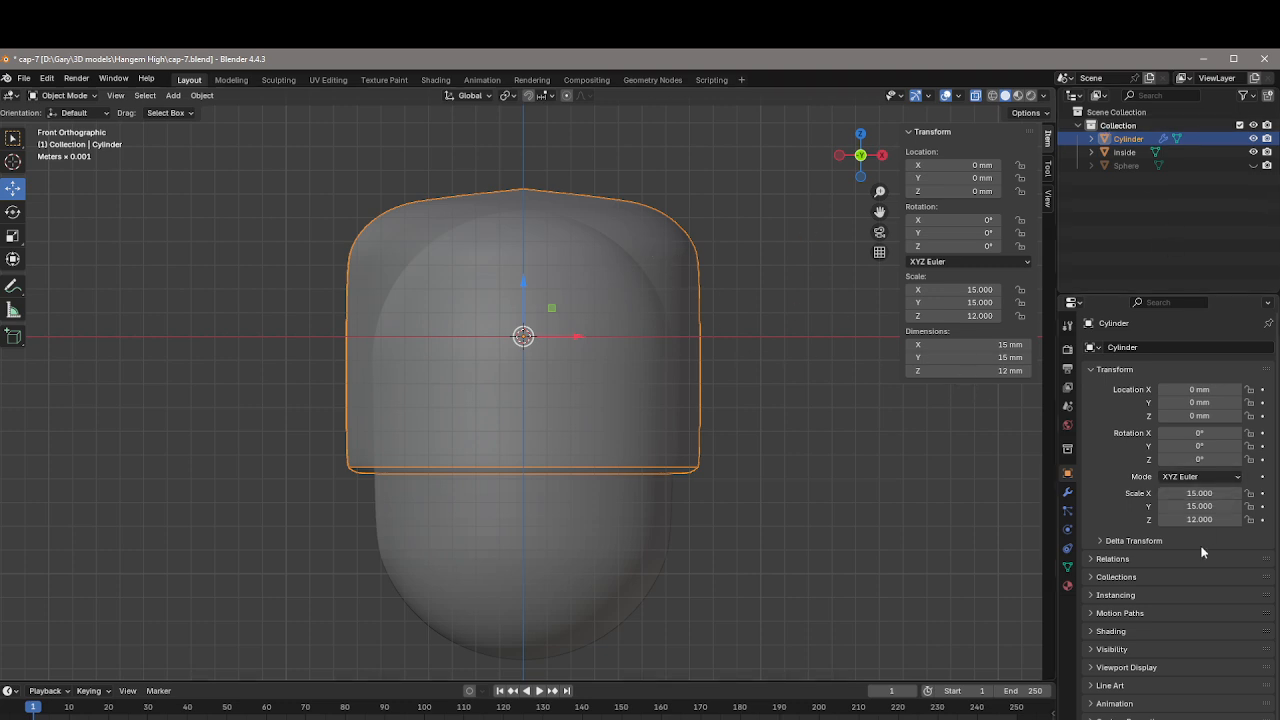
click(1067, 492)
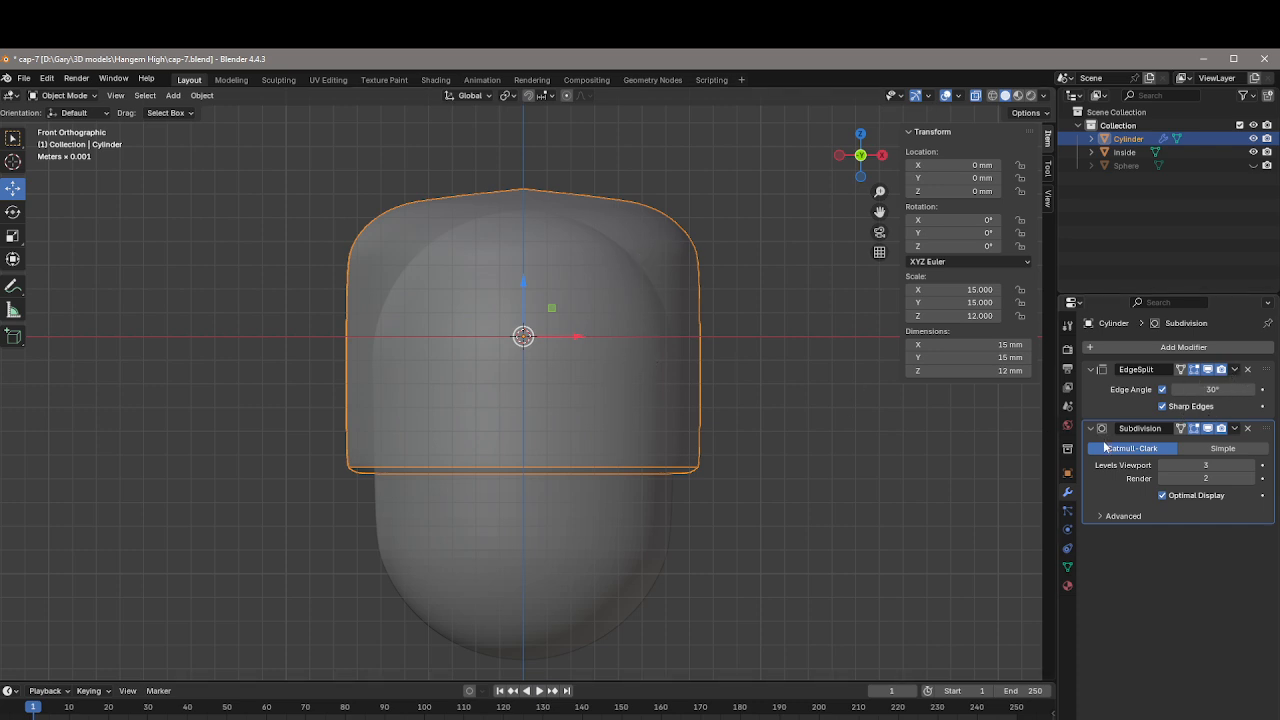
click(1235, 370)
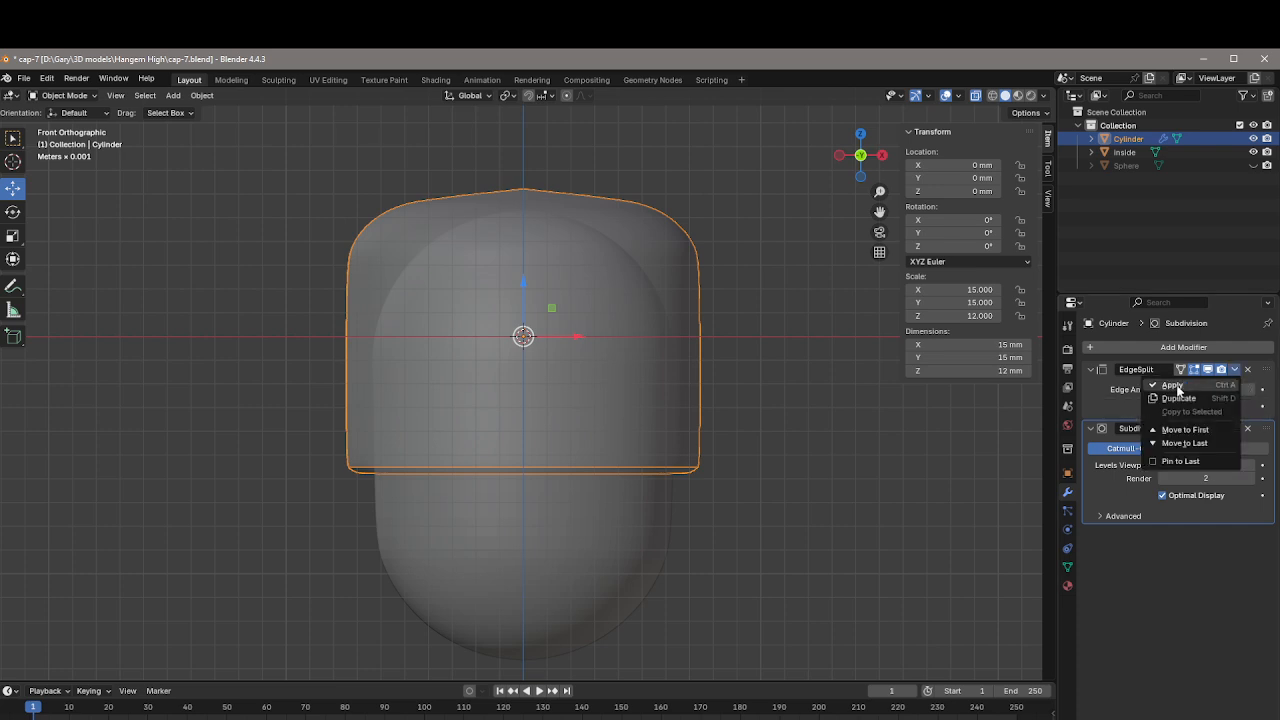
click(1176, 387)
click(1235, 370)
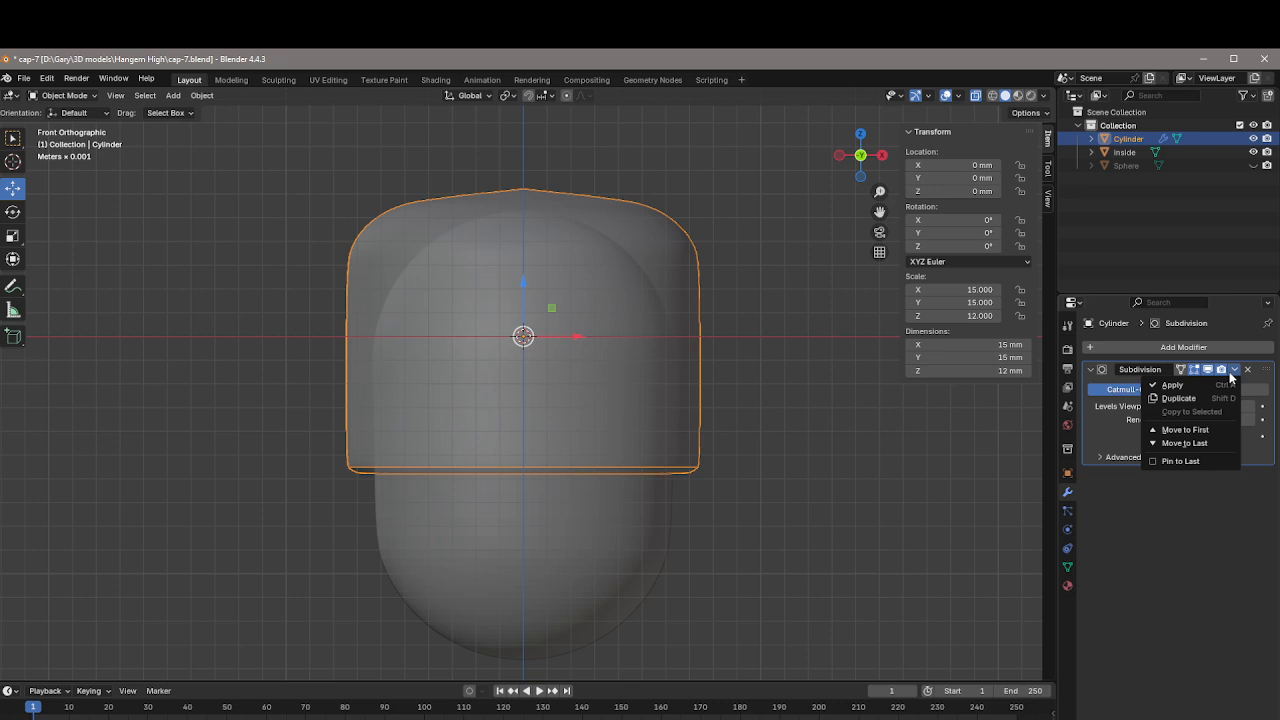
click(1176, 387)
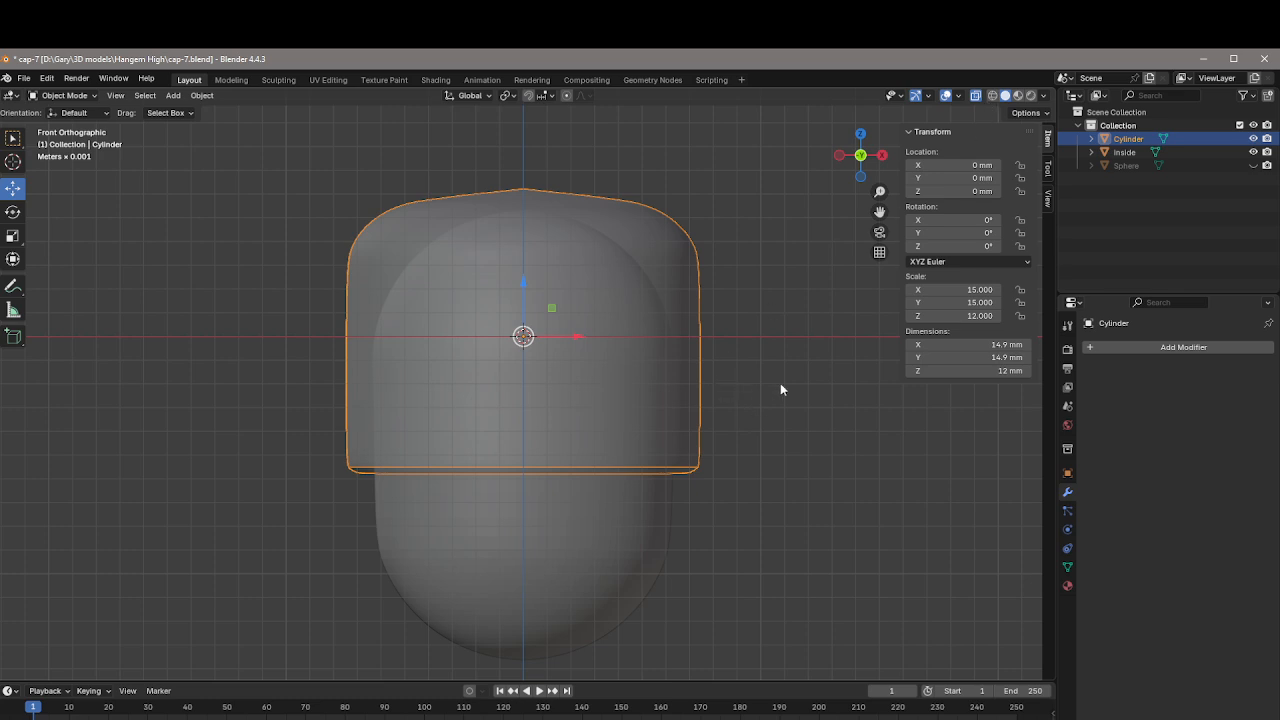
Step: Add a Boolean Difference modifier to the outer cylinder with the inside object as the cutting object
click(1146, 348)
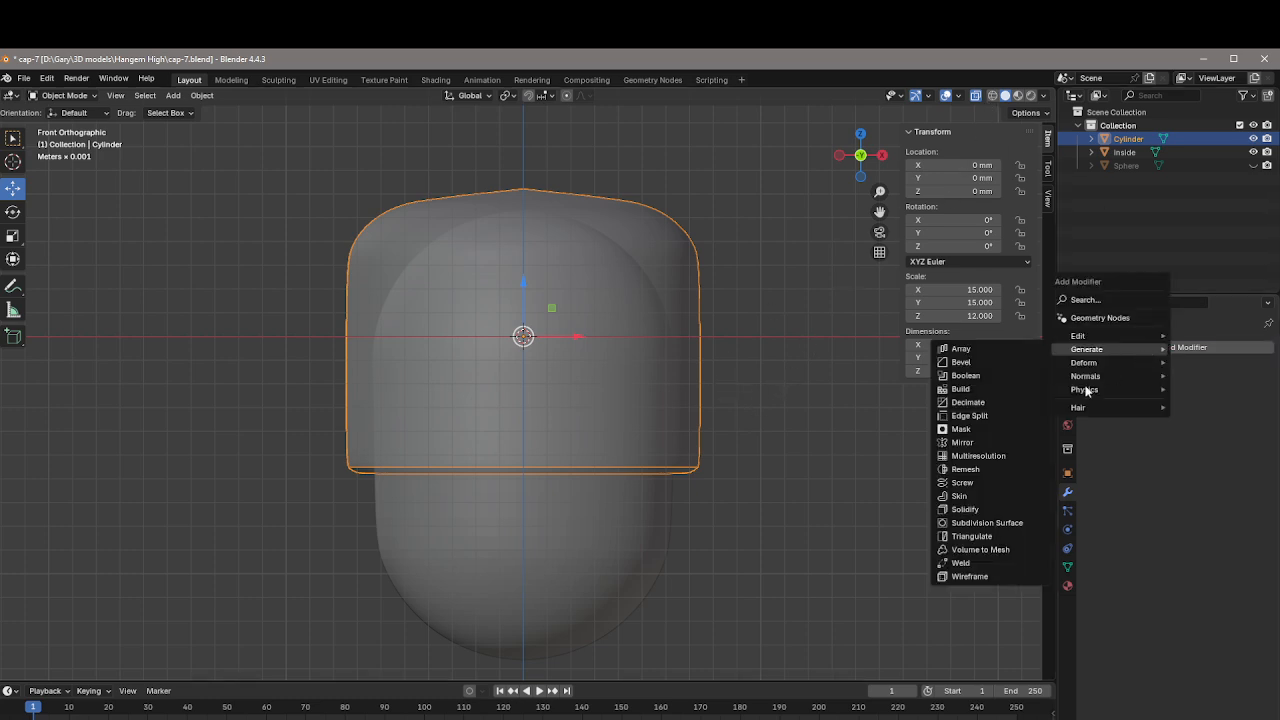
click(968, 376)
click(1192, 424)
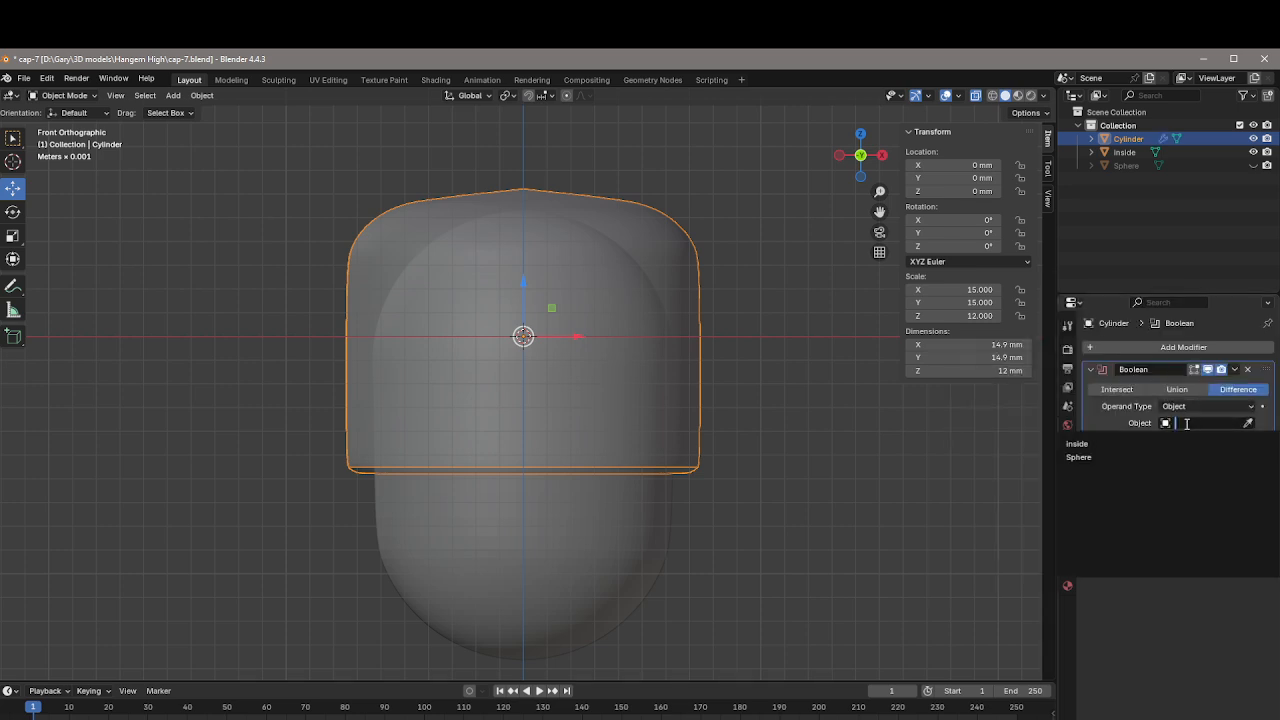
click(1080, 444)
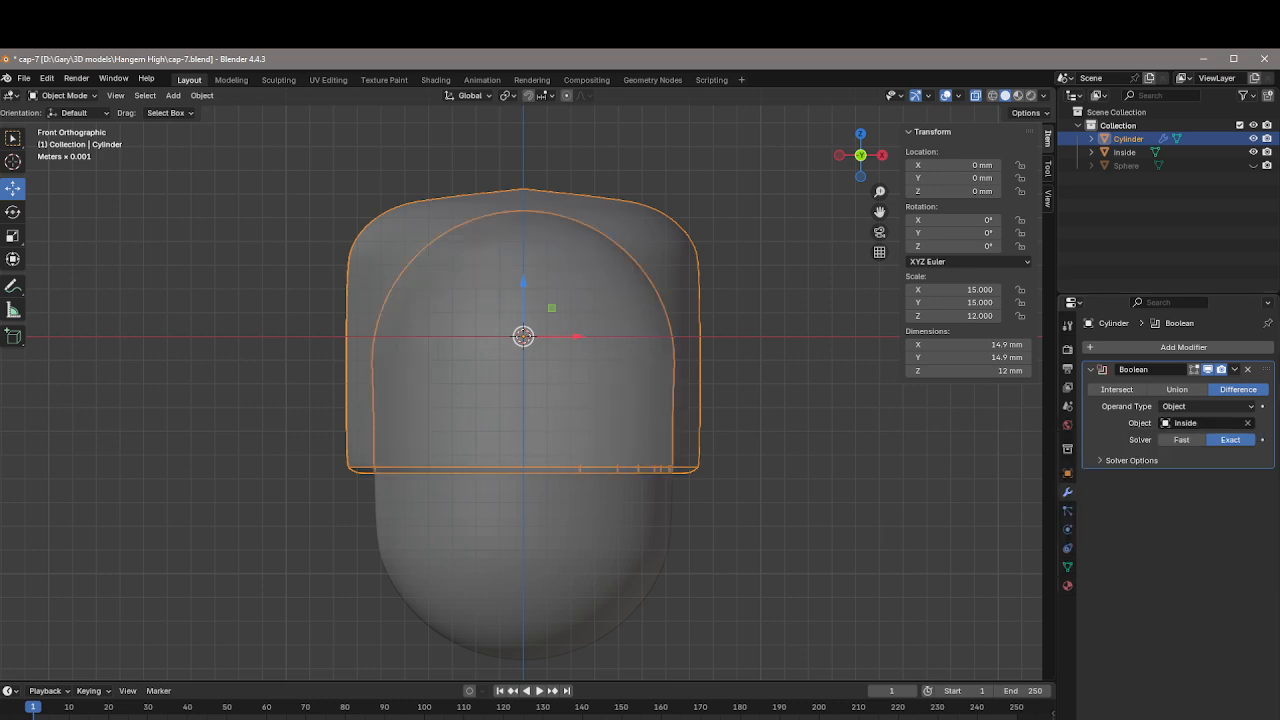
Step: Hide the inside object and turn off X-ray display to show the cap as a solid surface
click(1252, 152)
mouse_move(757, 426)
middle_down()
mouse_move(791, 334)
mouse_move(797, 420)
mouse_move(769, 449)
middle_up()
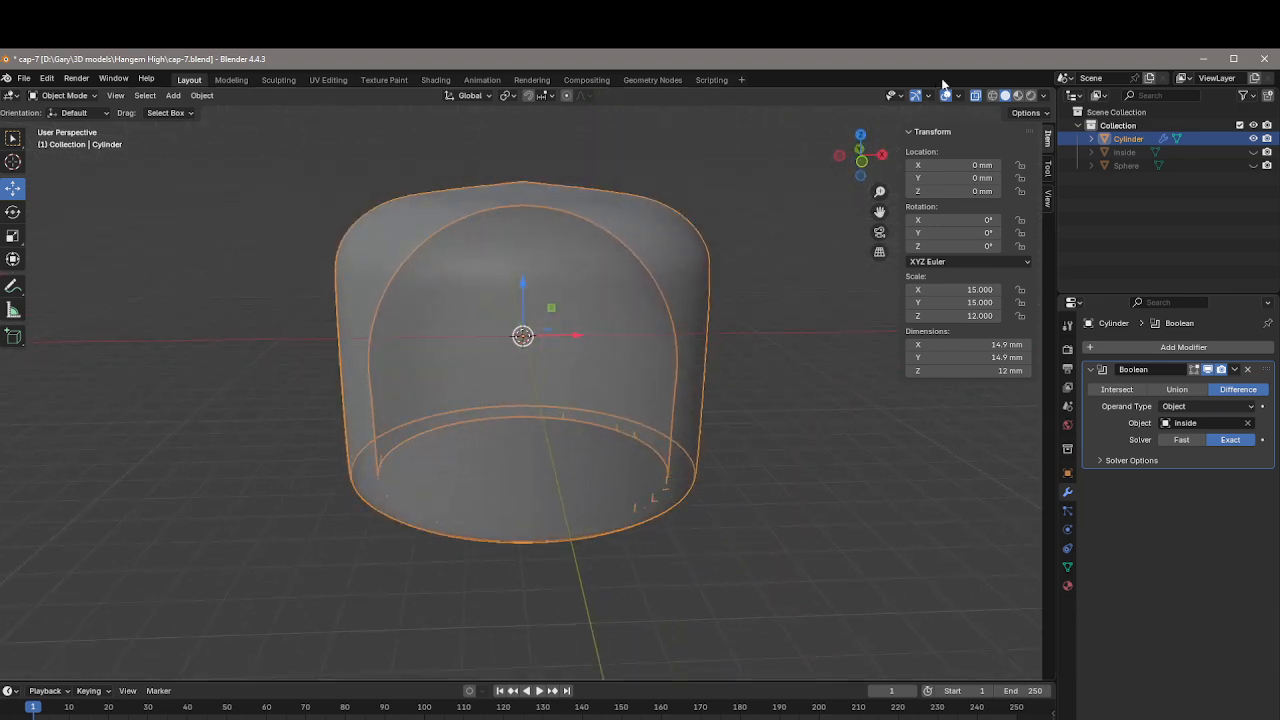
click(975, 96)
middle_drag(732, 326, 804, 333)
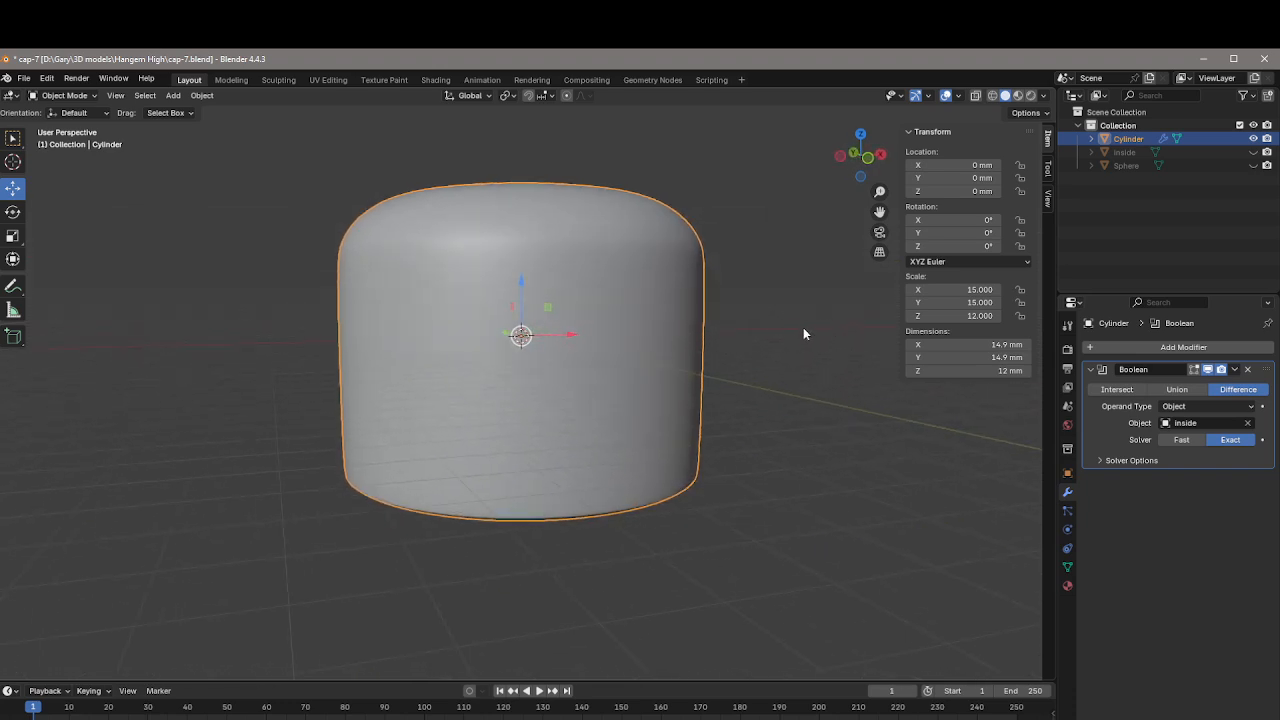
Step: Apply the Boolean modifier on the outer cylinder
click(1237, 372)
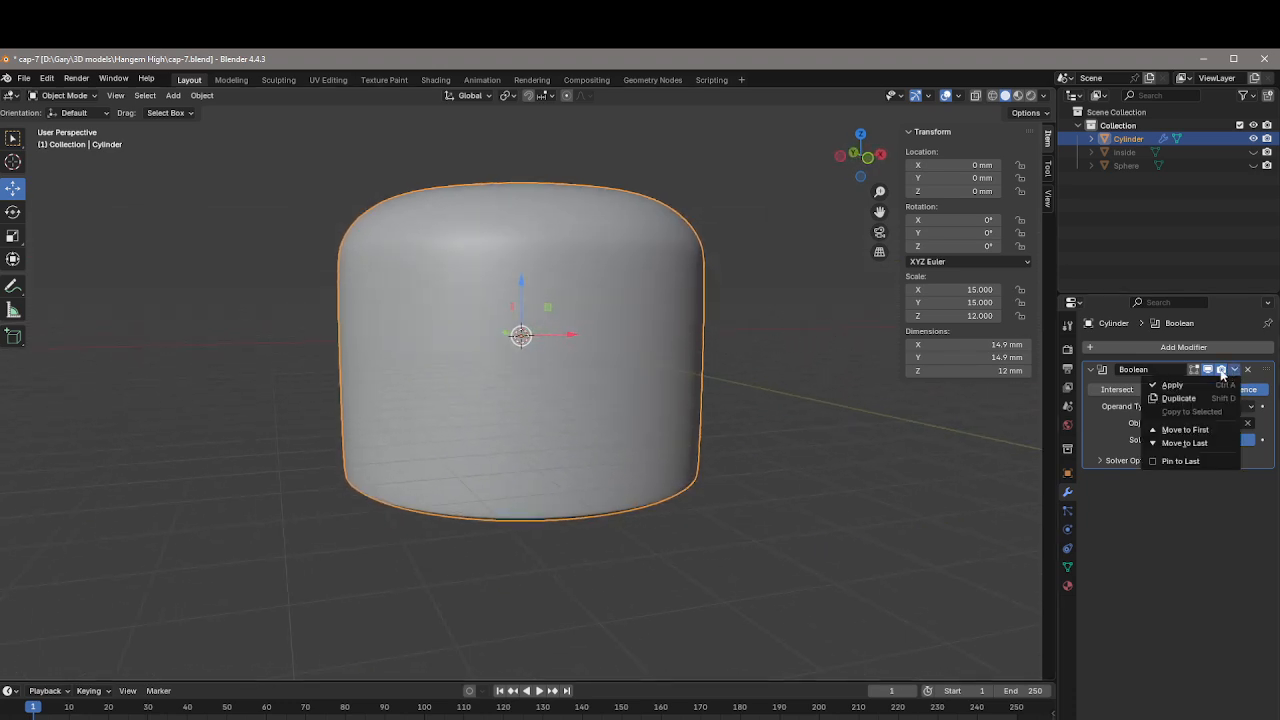
click(1181, 386)
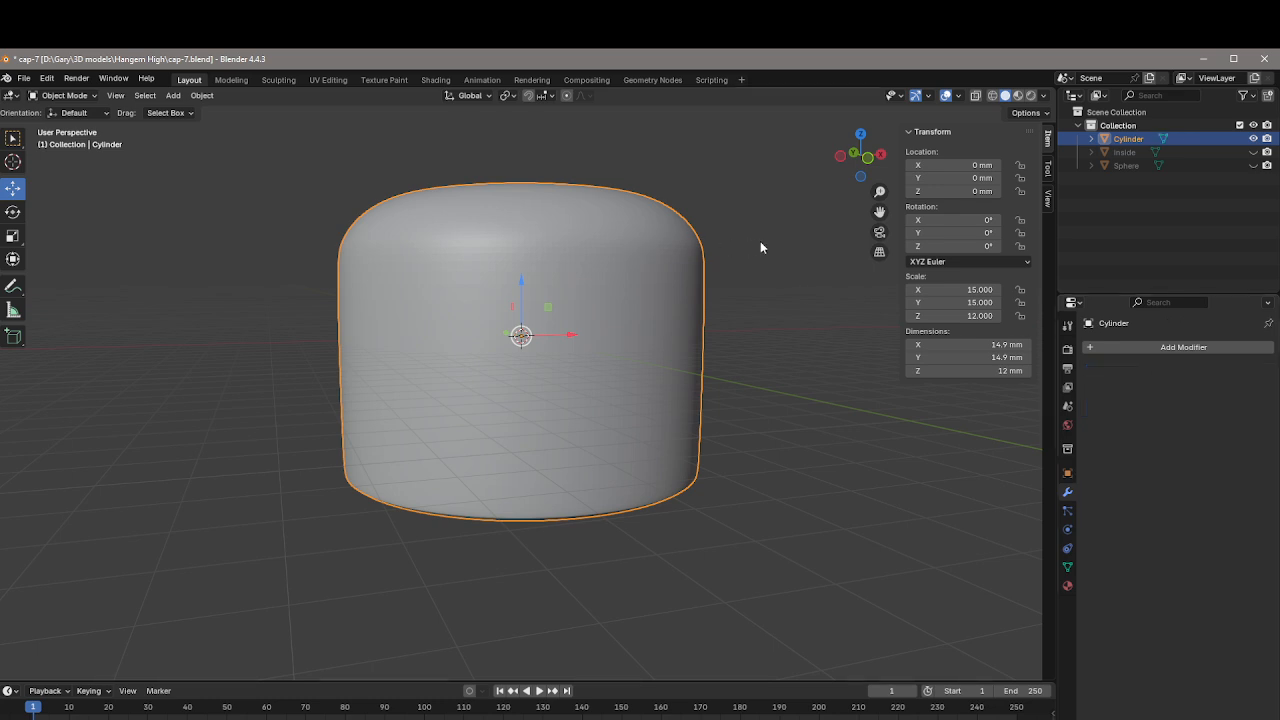
middle_drag(760, 247, 837, 260)
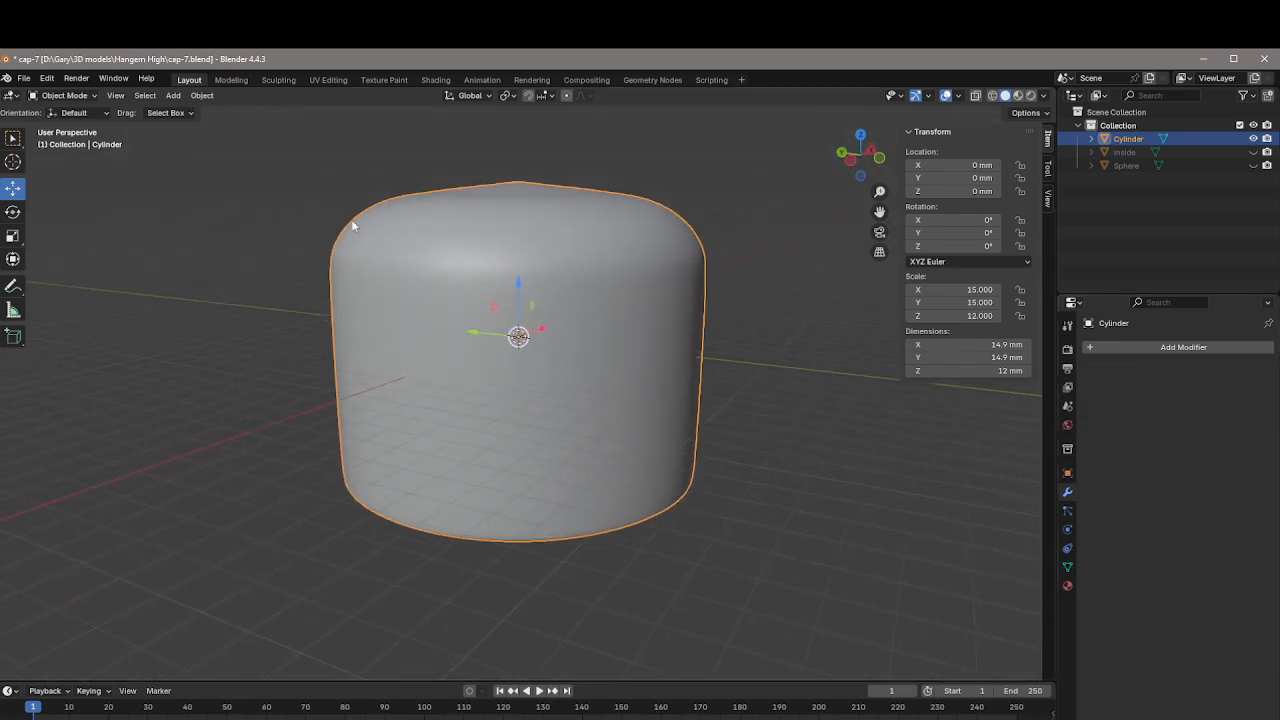
Step: Save the hollowed cap in the current Blender file
click(24, 80)
middle_drag(158, 245, 247, 250)
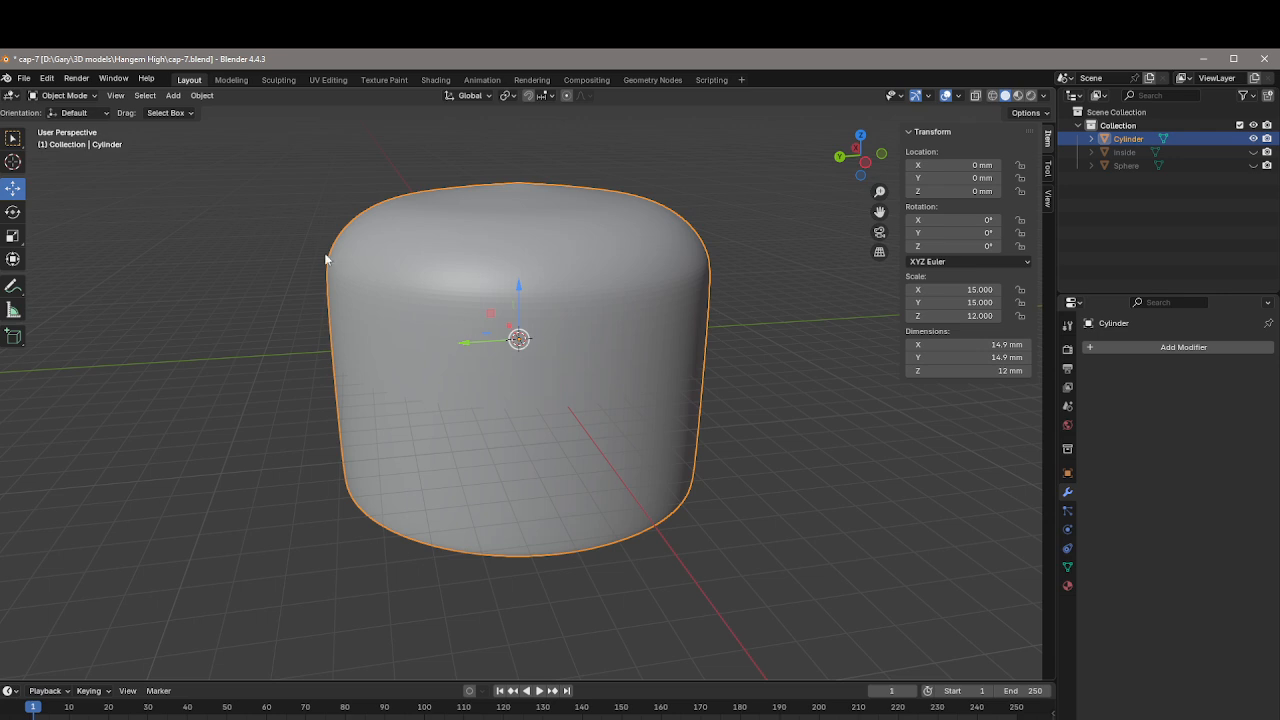
click(23, 78)
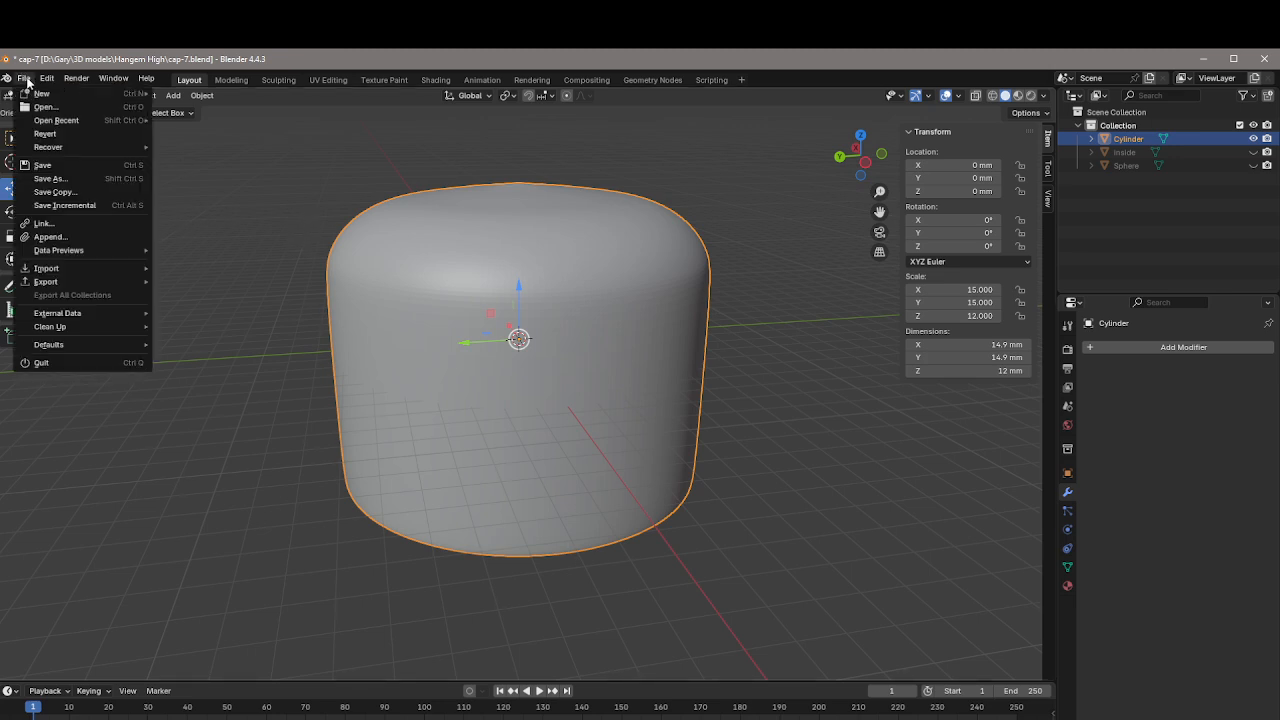
click(41, 167)
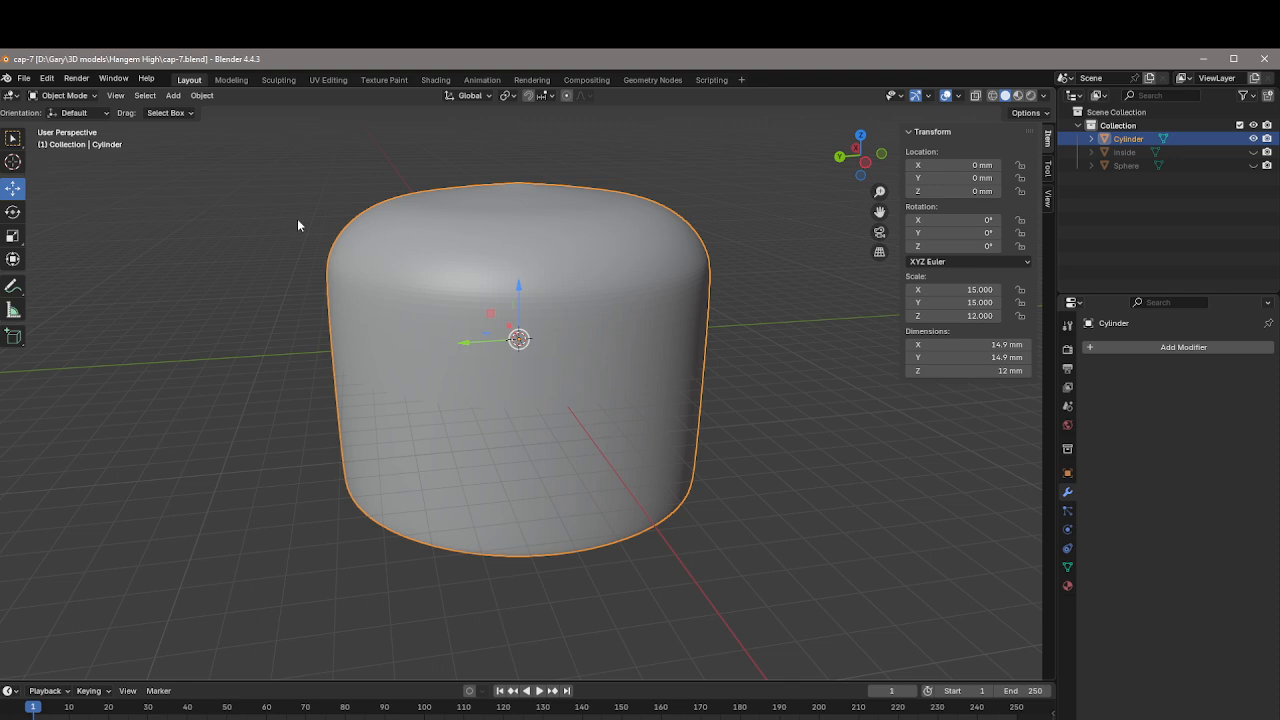
Step: Add a Remesh modifier to the cylinder in Sharp mode with an octree depth of 7
middle_drag(777, 338, 815, 342)
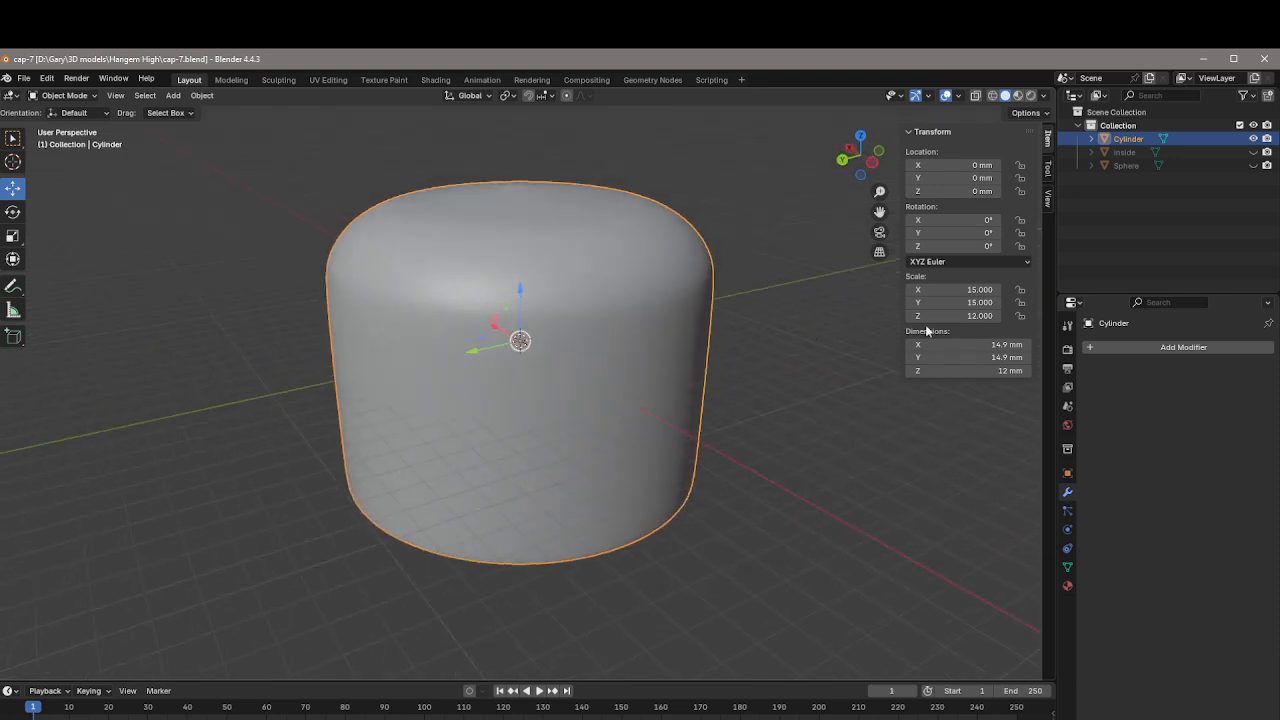
click(1186, 350)
mouse_move(1182, 349)
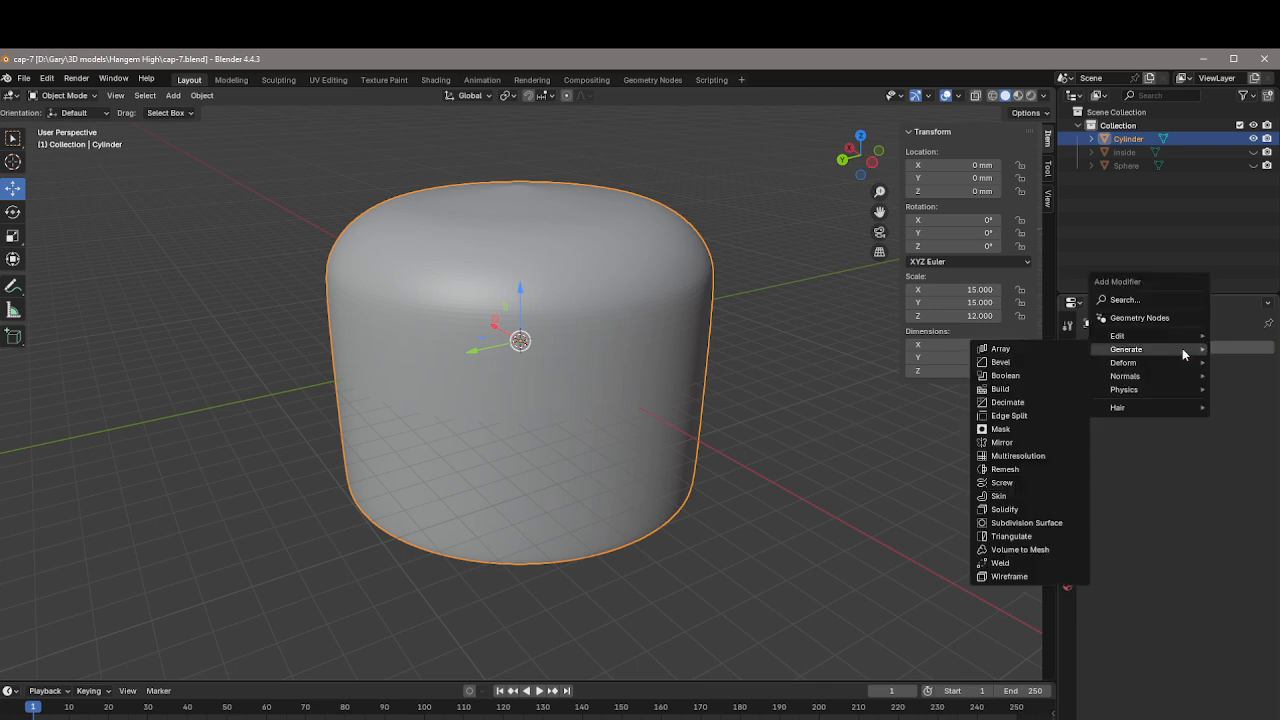
click(1005, 469)
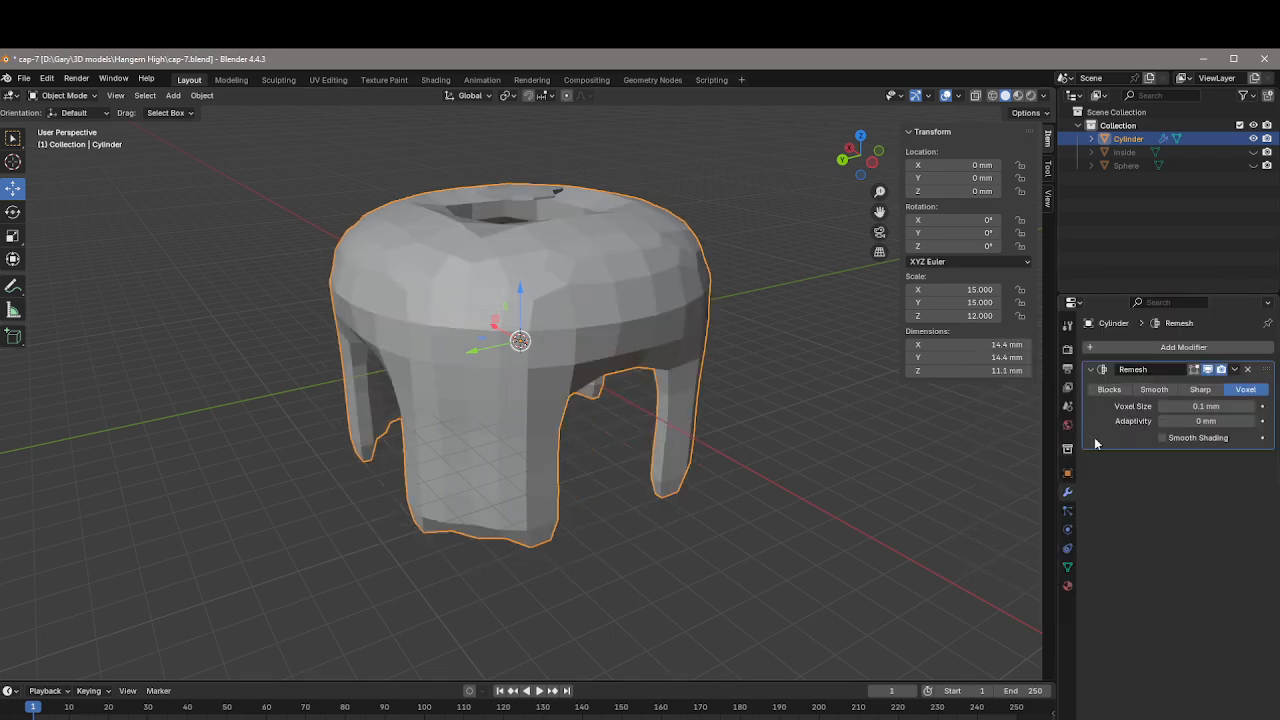
click(1205, 392)
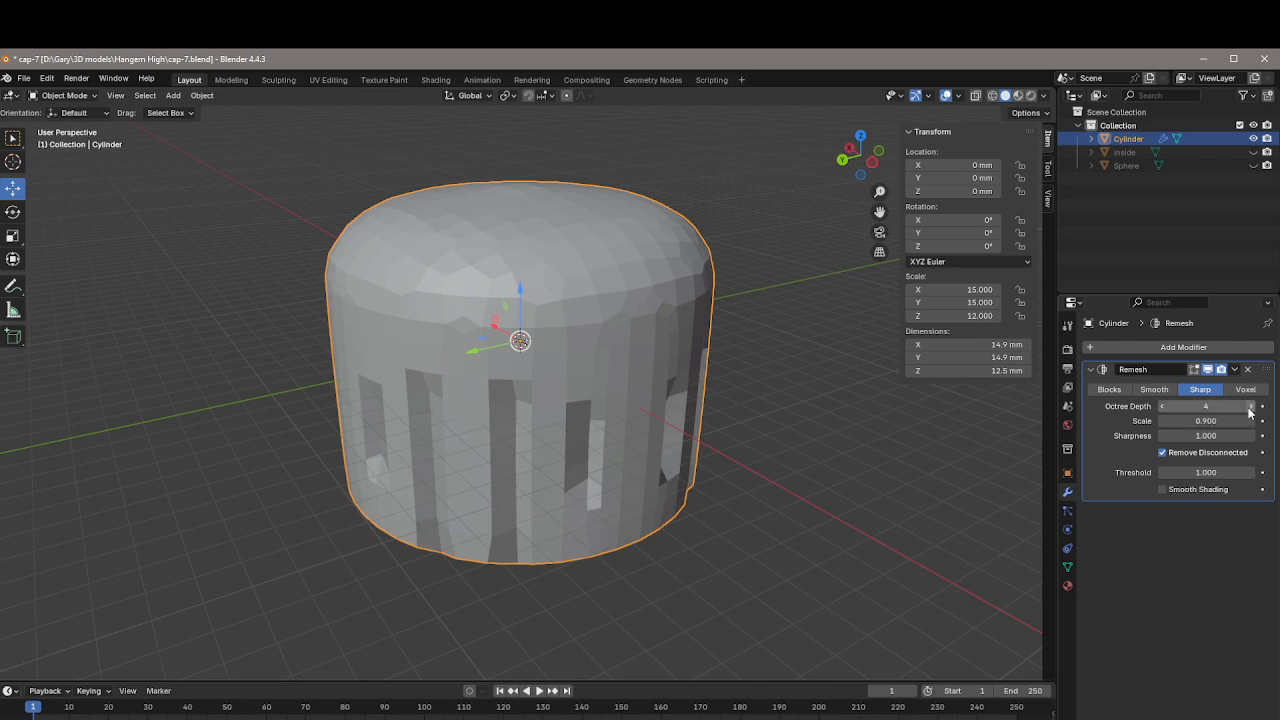
click(1250, 406)
click(1250, 406)
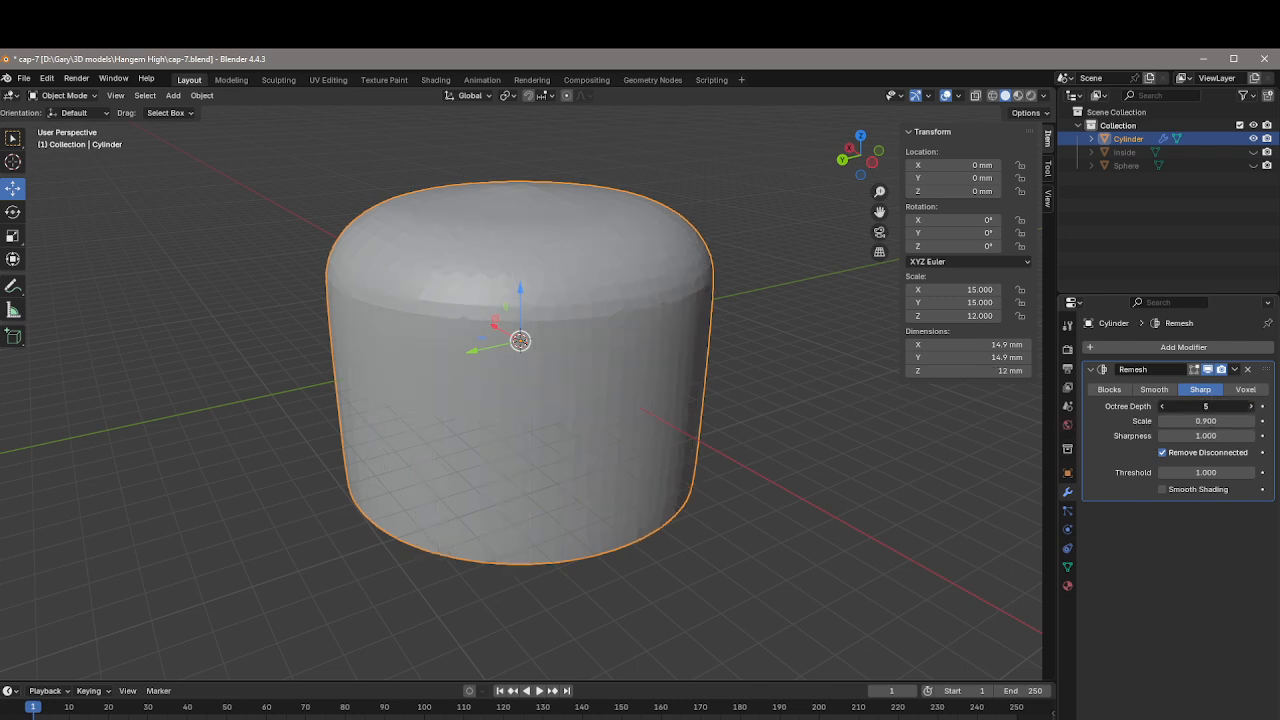
click(1251, 406)
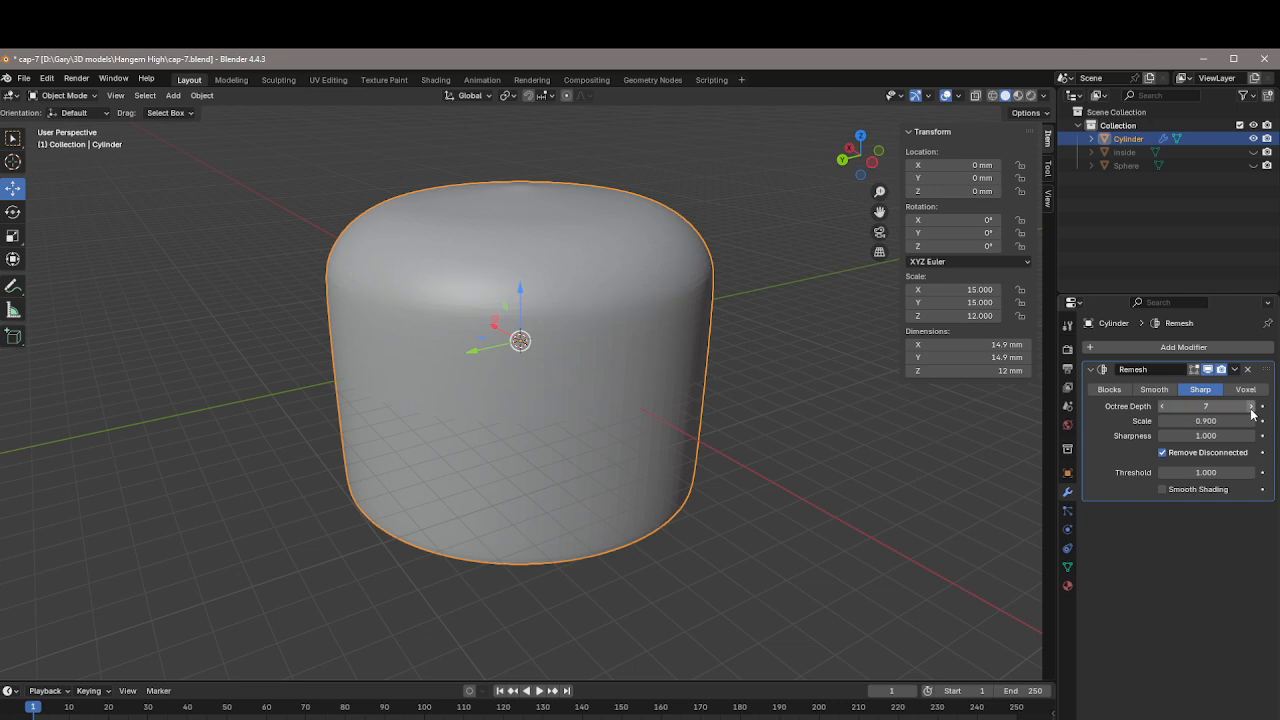
Step: Examine the remeshed cap's side walls and domed top from several angles and distances for surface smoothness
middle_drag(783, 398, 814, 392)
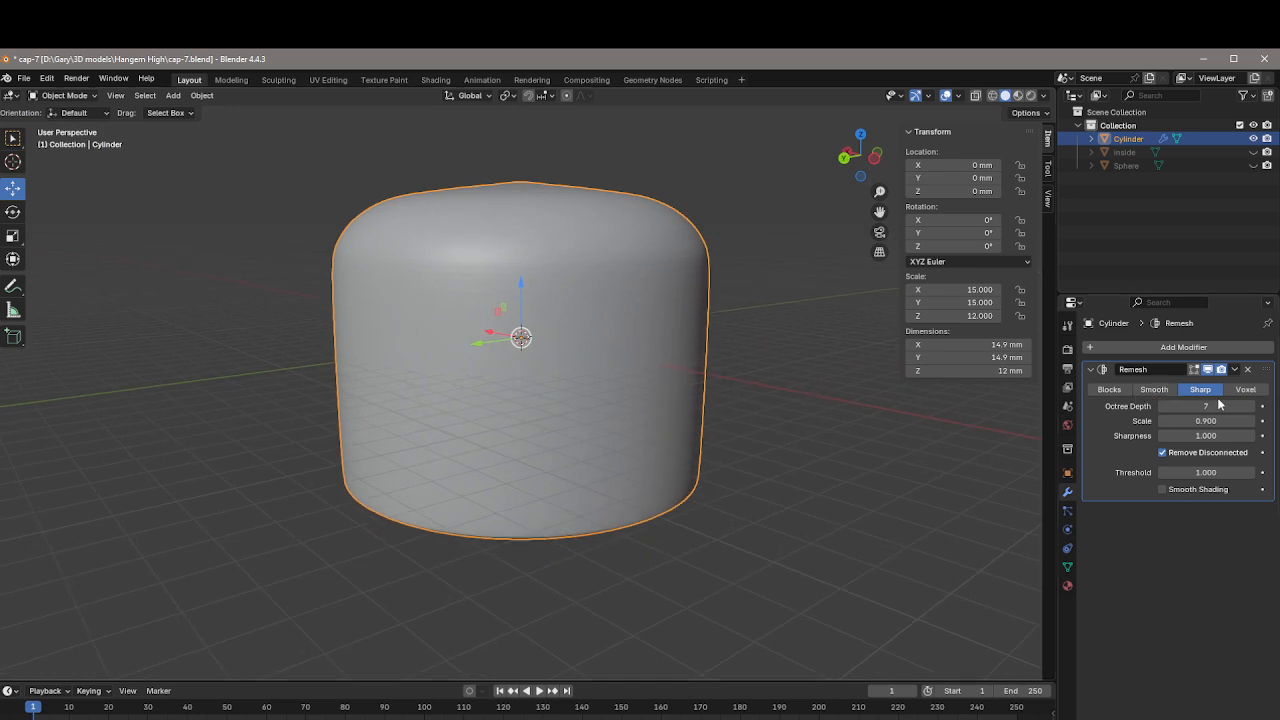
middle_drag(766, 344, 831, 351)
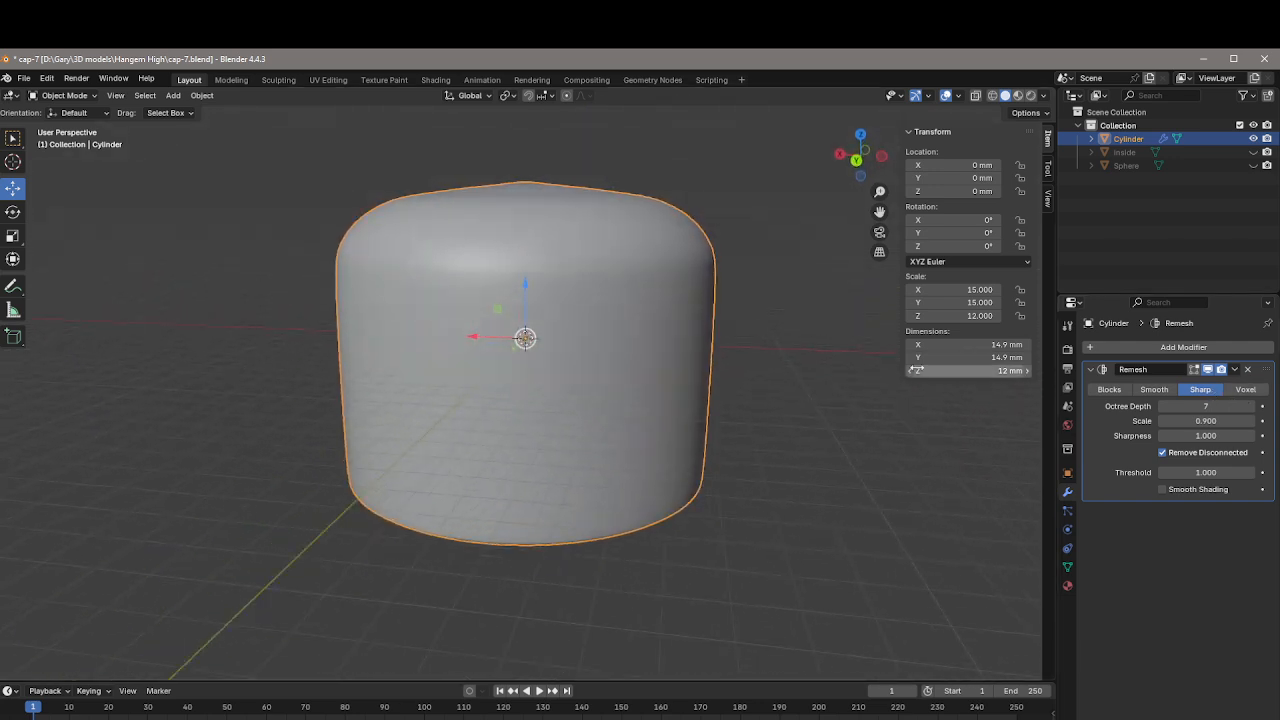
middle_drag(737, 360, 742, 350)
scroll(657, 358, up, 5)
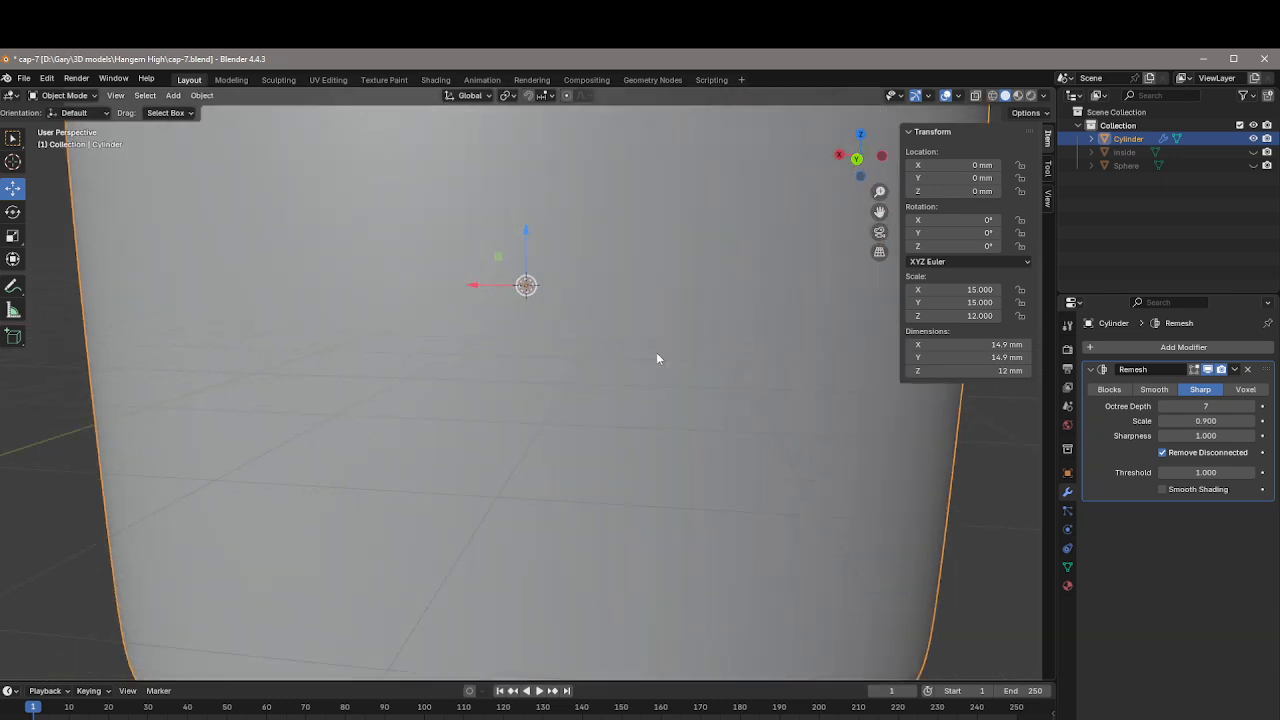
scroll(657, 358, down, 5)
scroll(664, 352, down, 5)
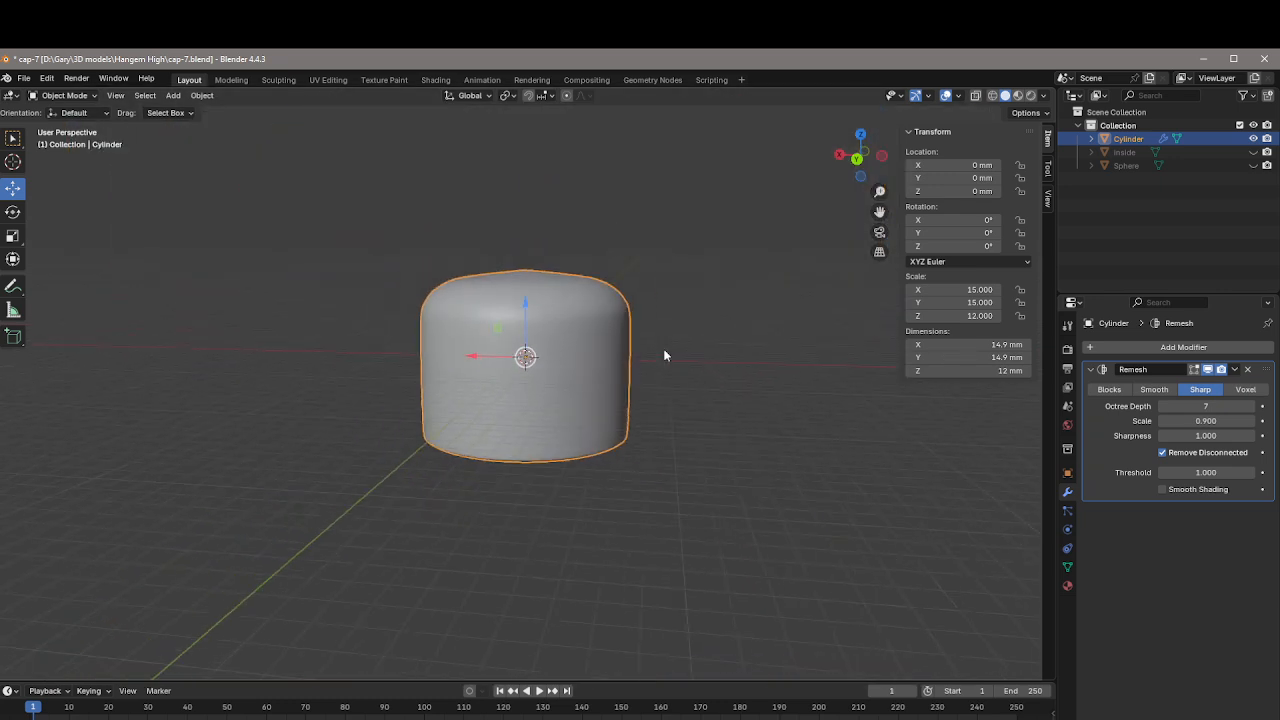
scroll(663, 350, down, 3)
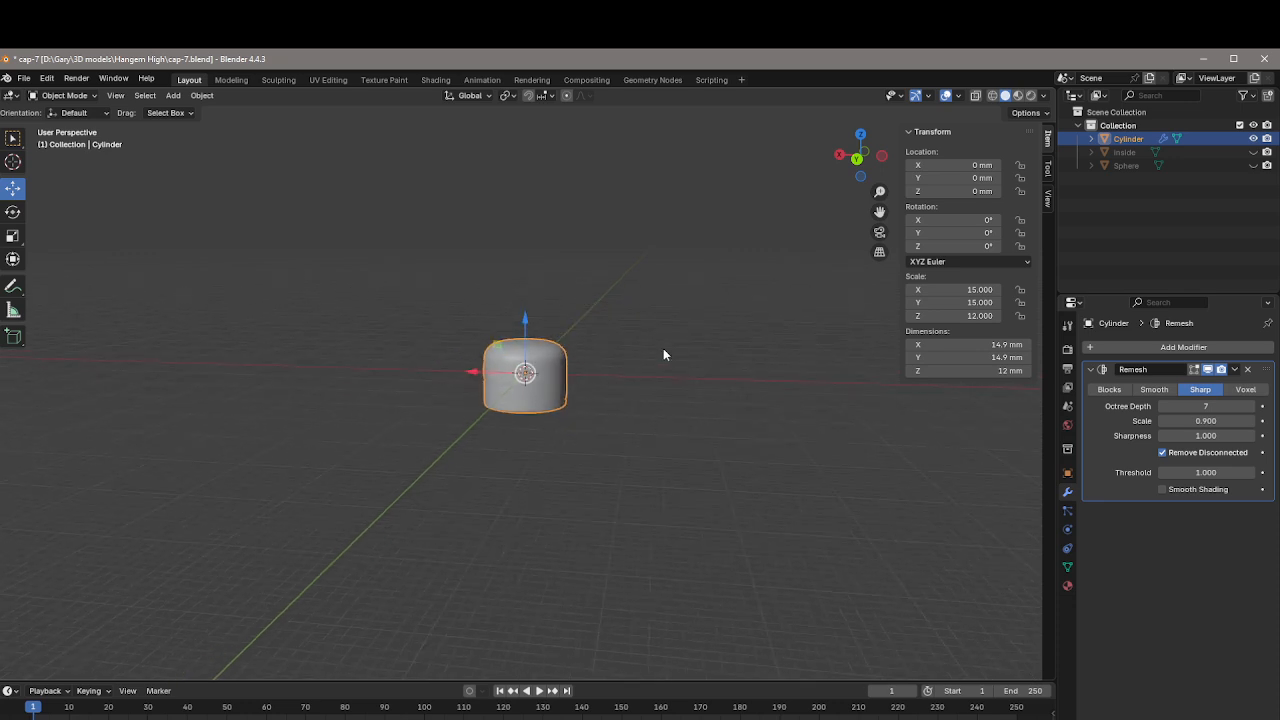
scroll(661, 350, up, 4)
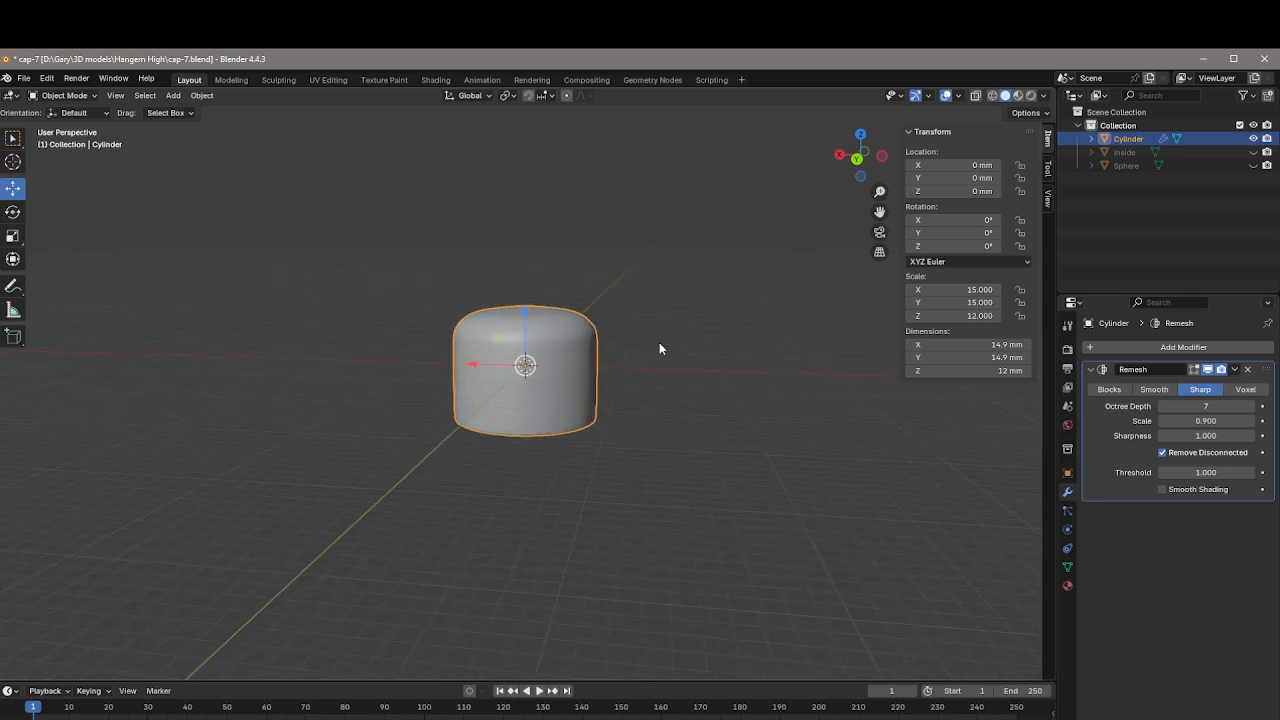
scroll(659, 343, up, 7)
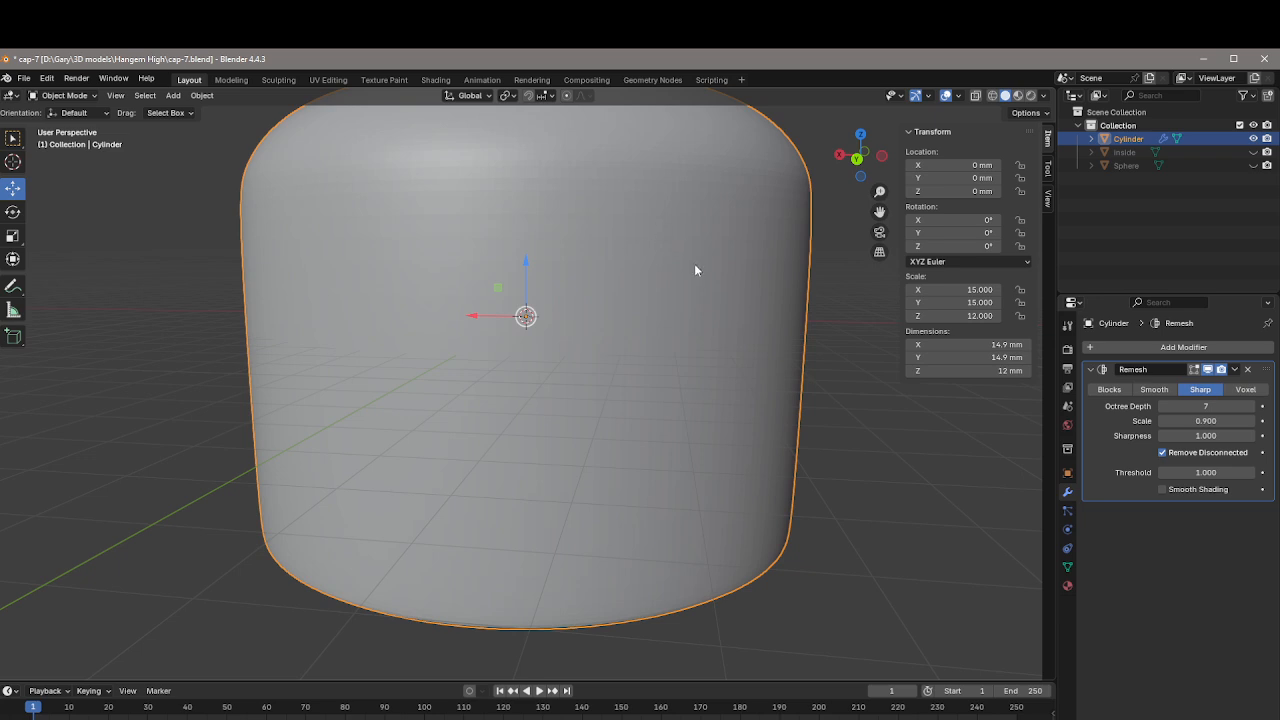
scroll(696, 267, up, 2)
scroll(696, 267, down, 4)
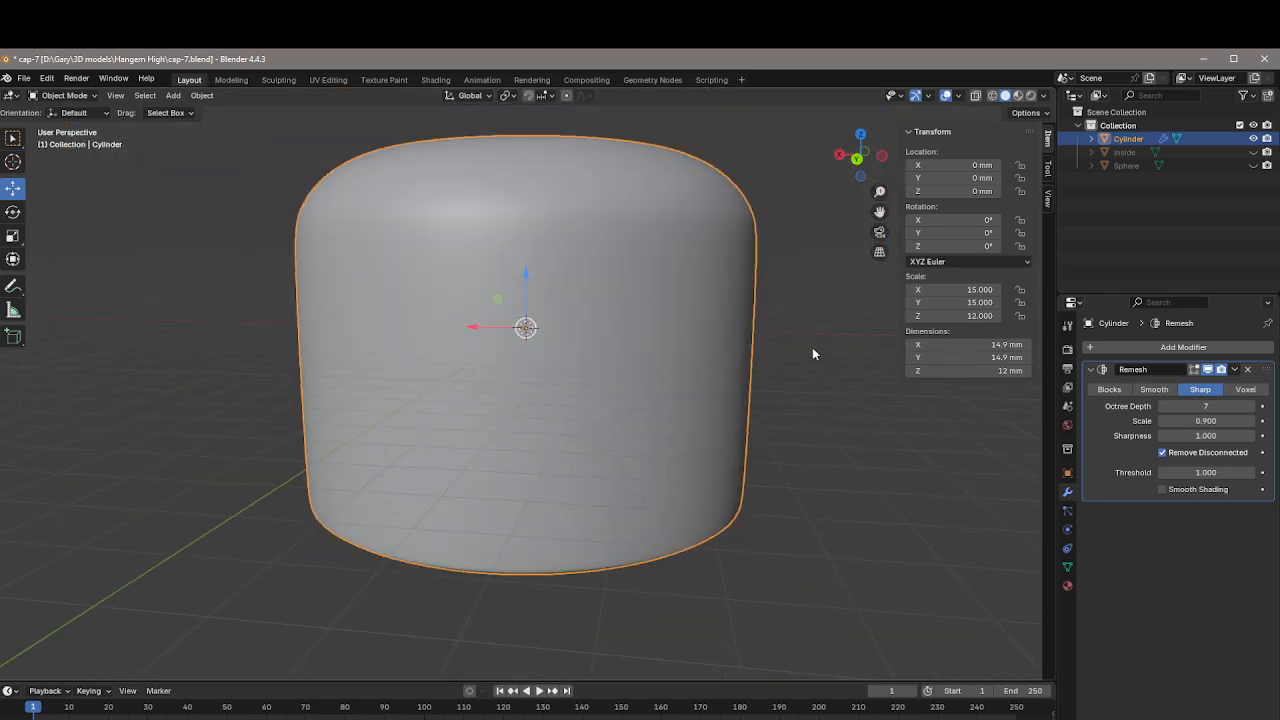
middle_drag(812, 353, 857, 386)
middle_drag(764, 311, 789, 322)
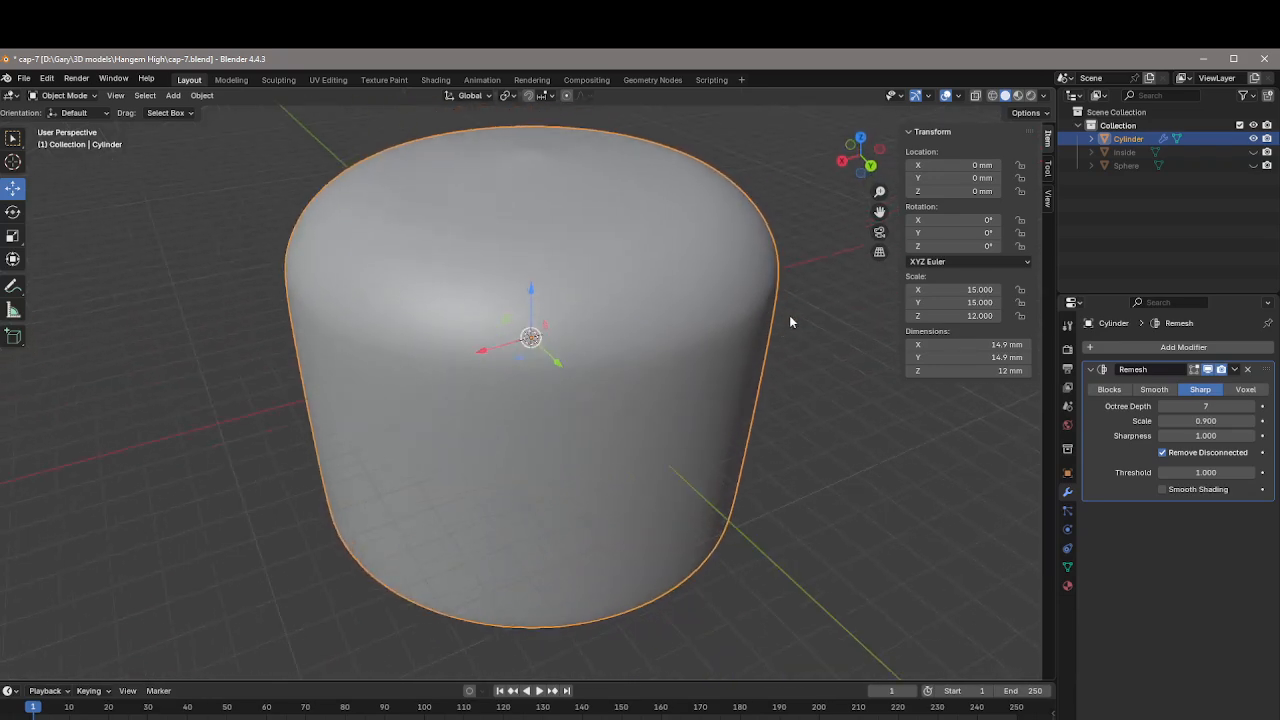
scroll(795, 310, up, 2)
scroll(789, 306, down, 4)
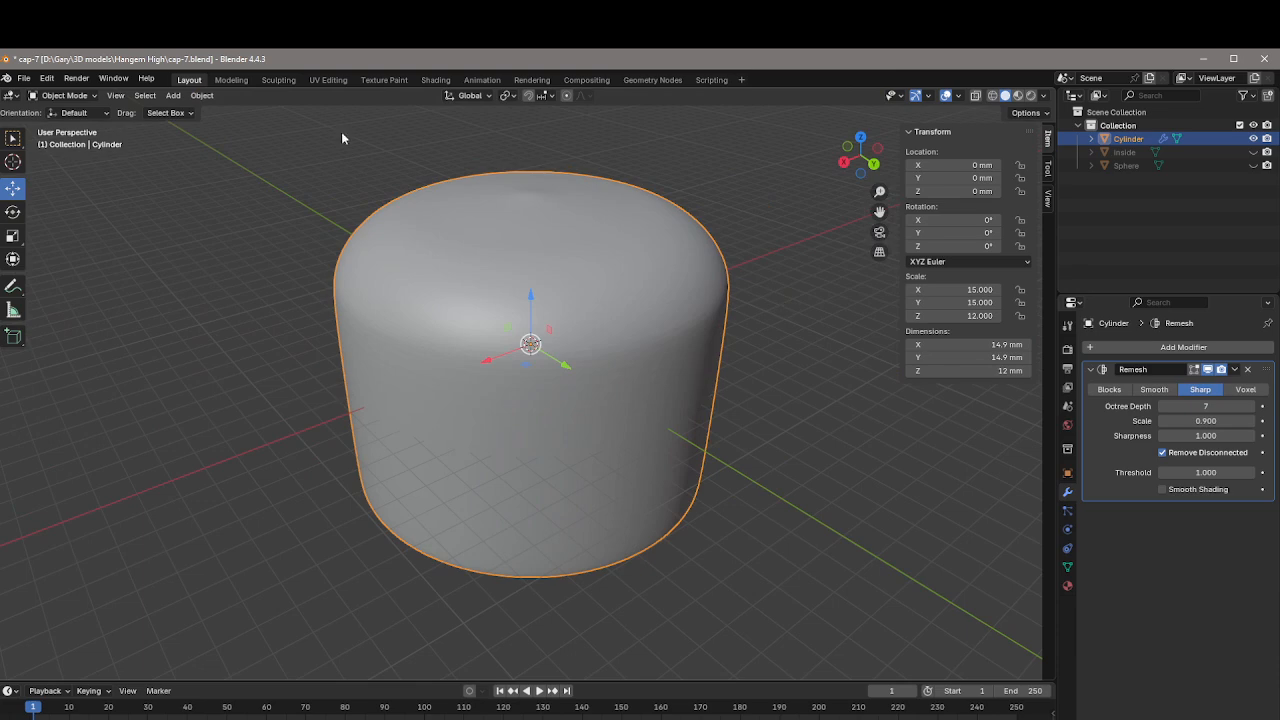
Step: Show the cap in wireframe to examine the remeshed mesh density, and return to solid shading
click(92, 97)
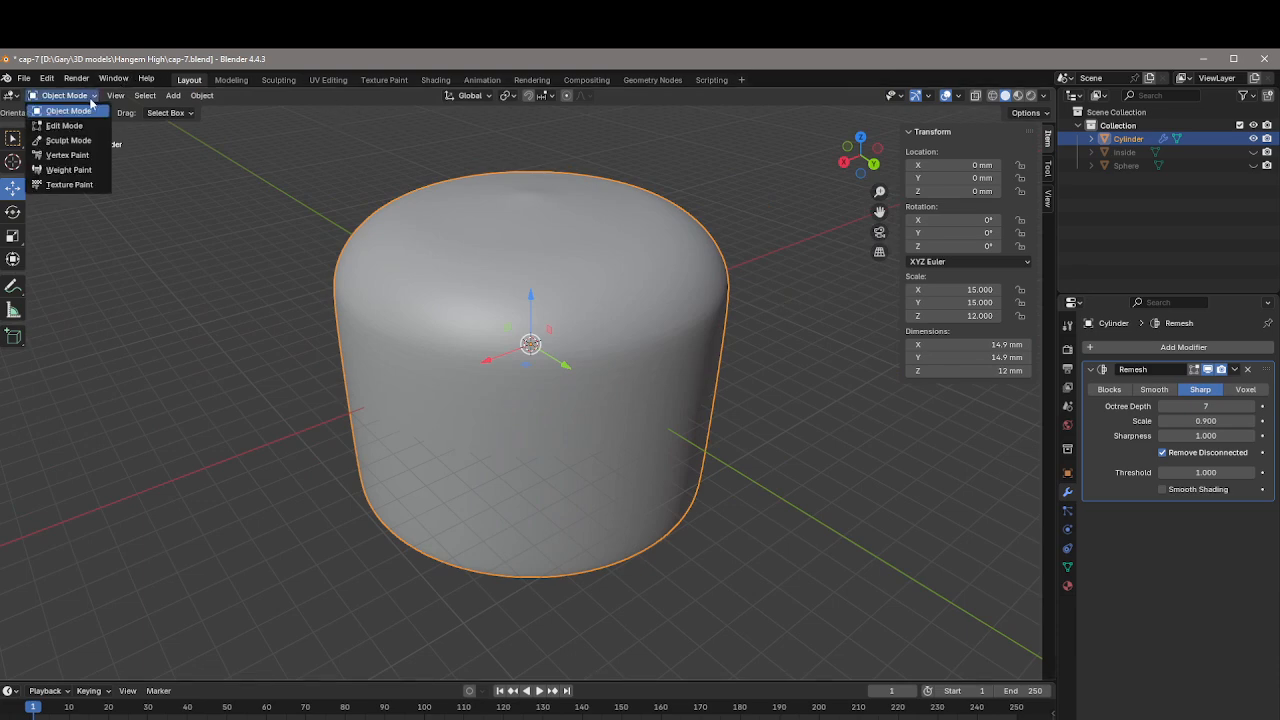
click(990, 96)
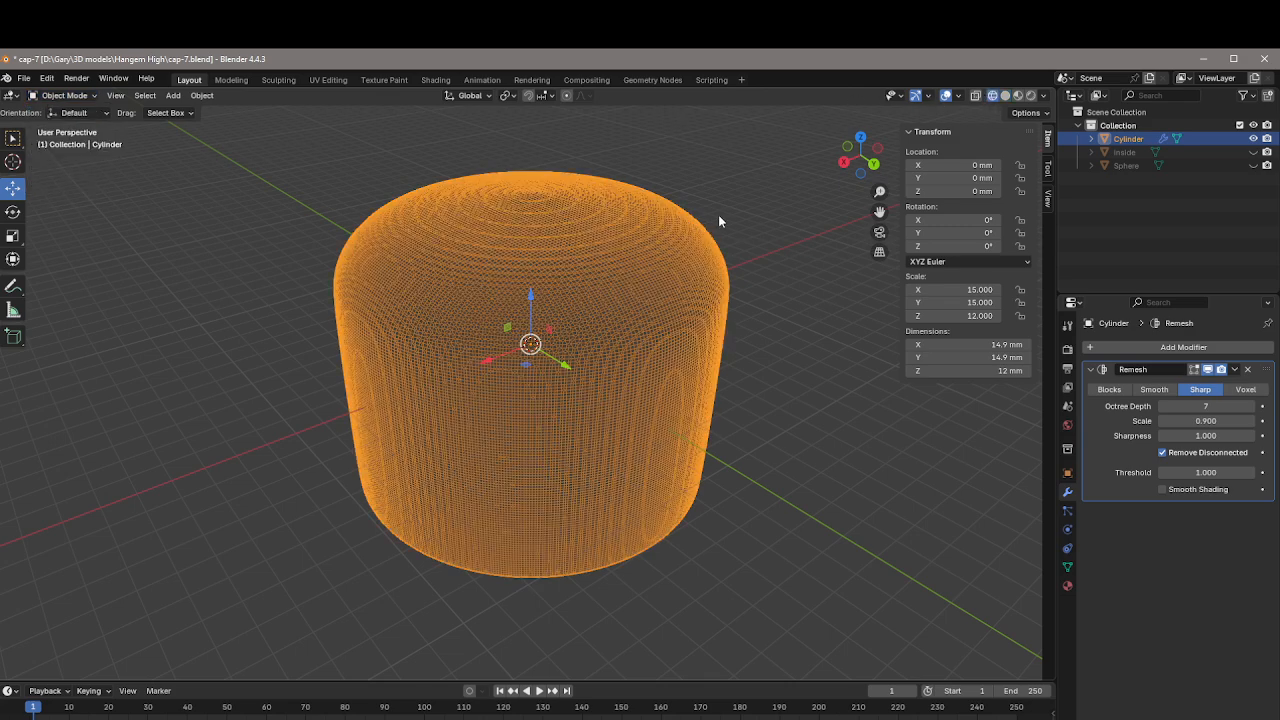
mouse_move(718, 221)
middle_down()
mouse_move(754, 229)
mouse_move(729, 280)
mouse_move(701, 268)
mouse_move(700, 243)
mouse_move(743, 97)
mouse_move(749, 657)
mouse_move(720, 614)
mouse_move(740, 680)
mouse_move(764, 165)
mouse_move(734, 223)
mouse_move(679, 223)
mouse_move(743, 226)
middle_up()
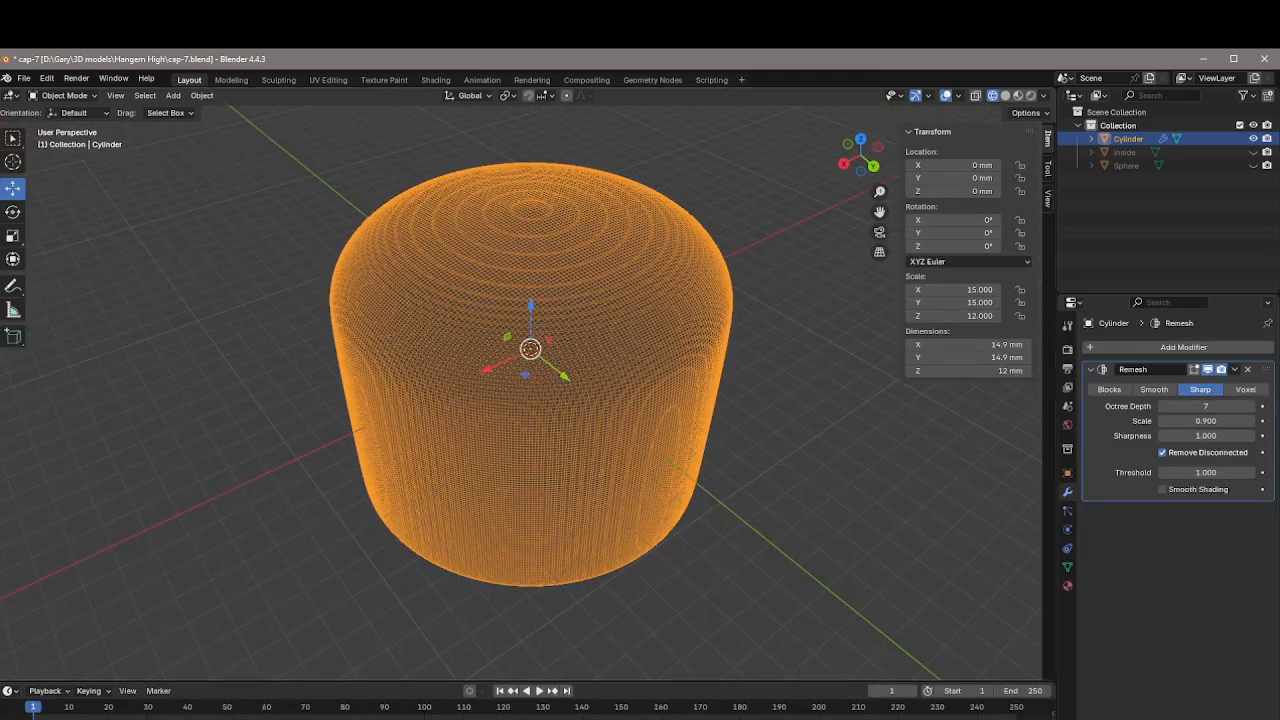
click(1005, 95)
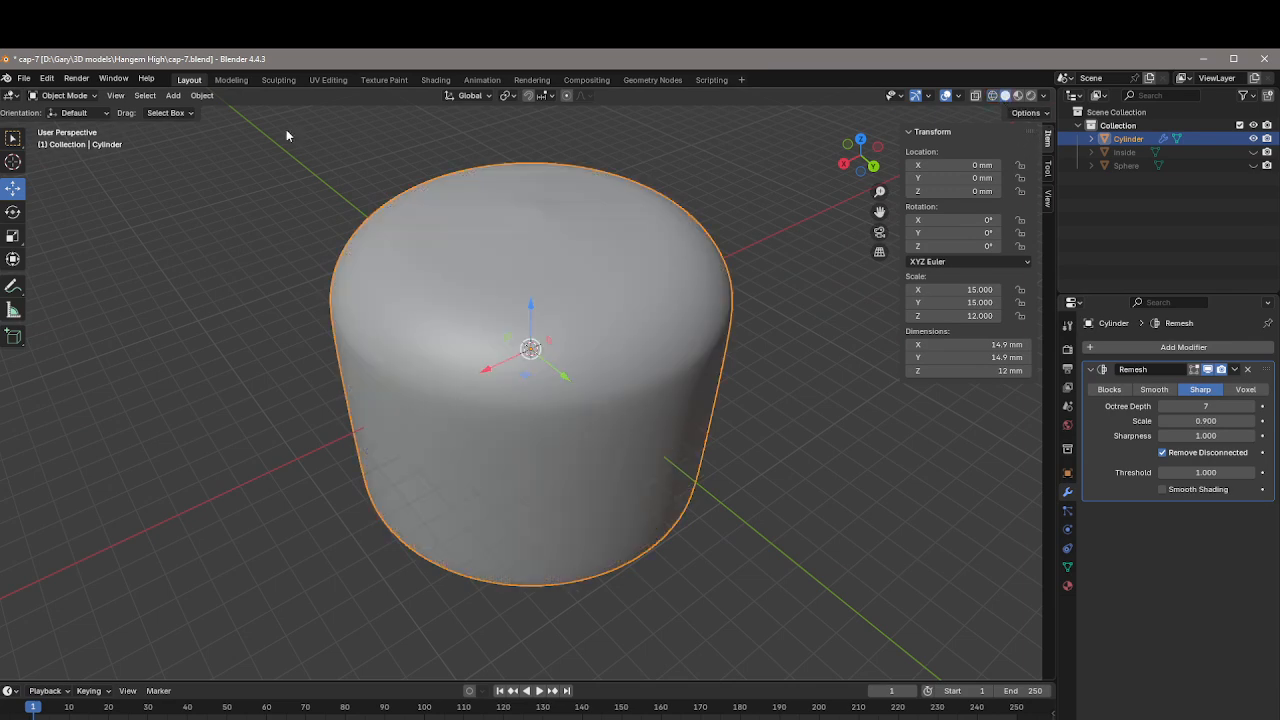
Step: Export the cap as a Wavefront OBJ file to the Hangem High folder with Apply Modifiers enabled
click(25, 80)
mouse_move(48, 282)
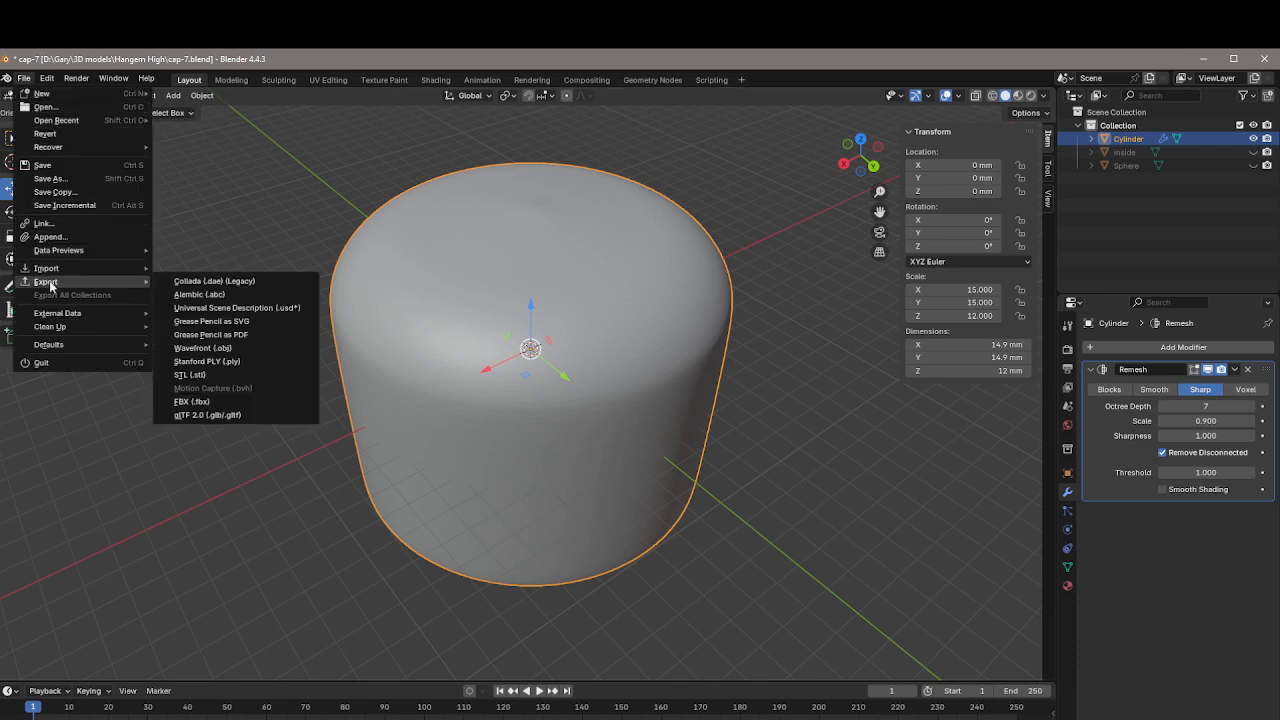
click(214, 348)
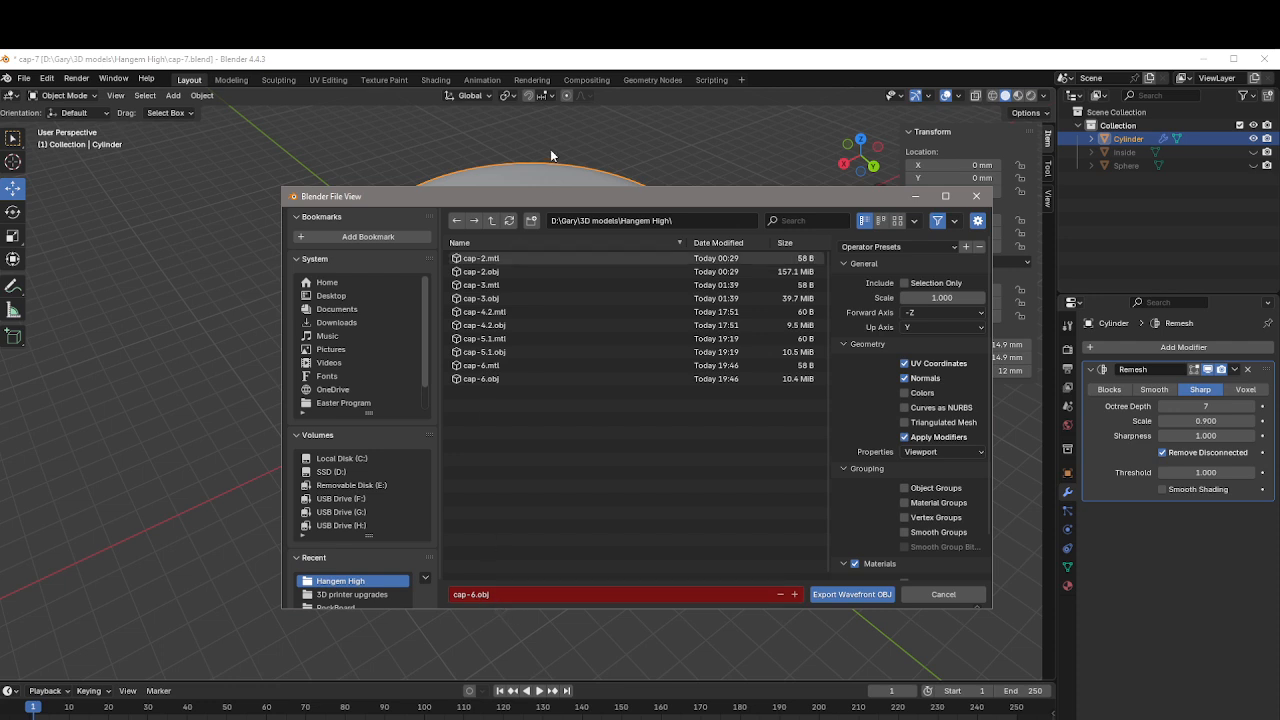
click(862, 594)
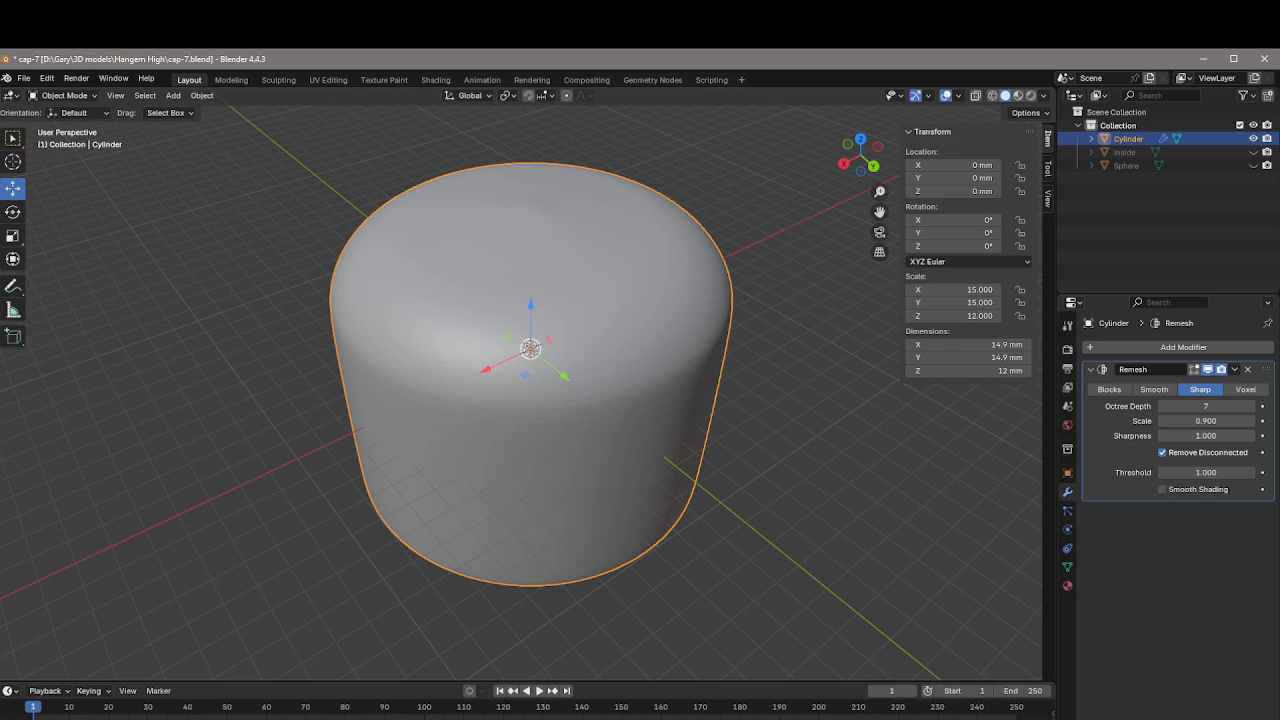
Step: Open the exported cap-6.obj in 3D Viewer, examine its domed outside and hollow inside, and close the viewer
key(alt+Tab)
key(alt+Tab)
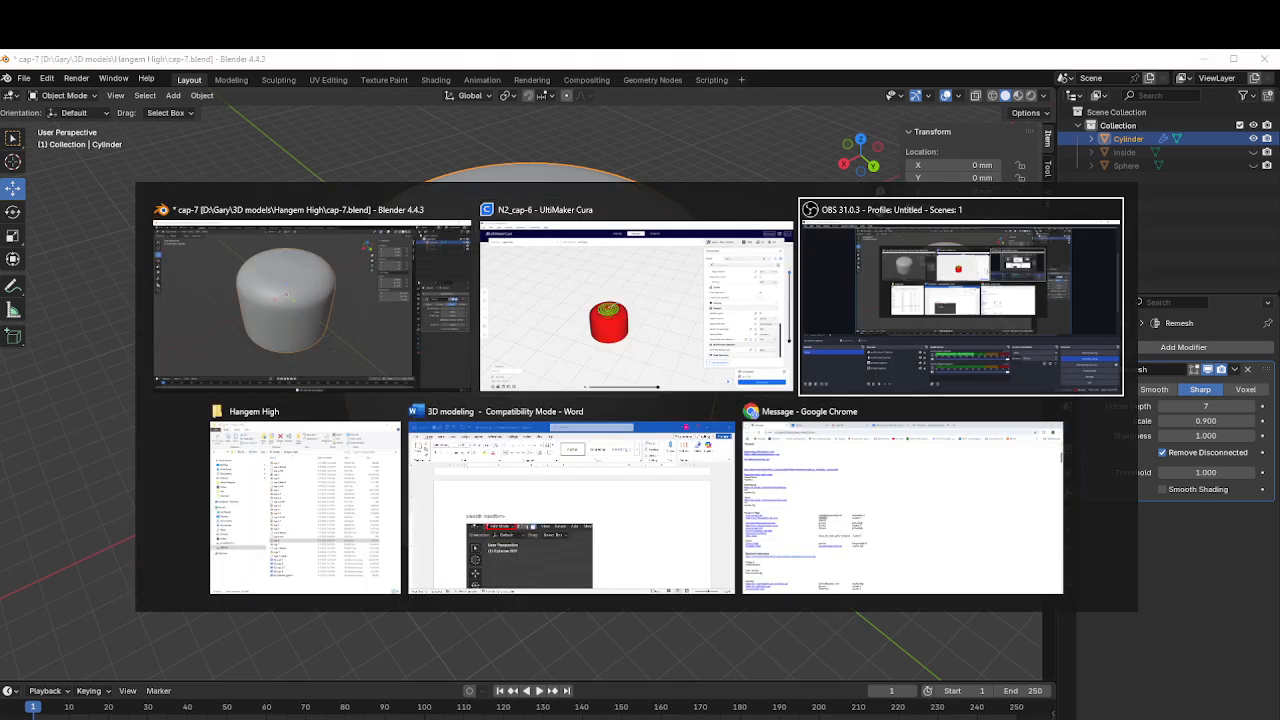
key(alt+Tab)
key(Escape)
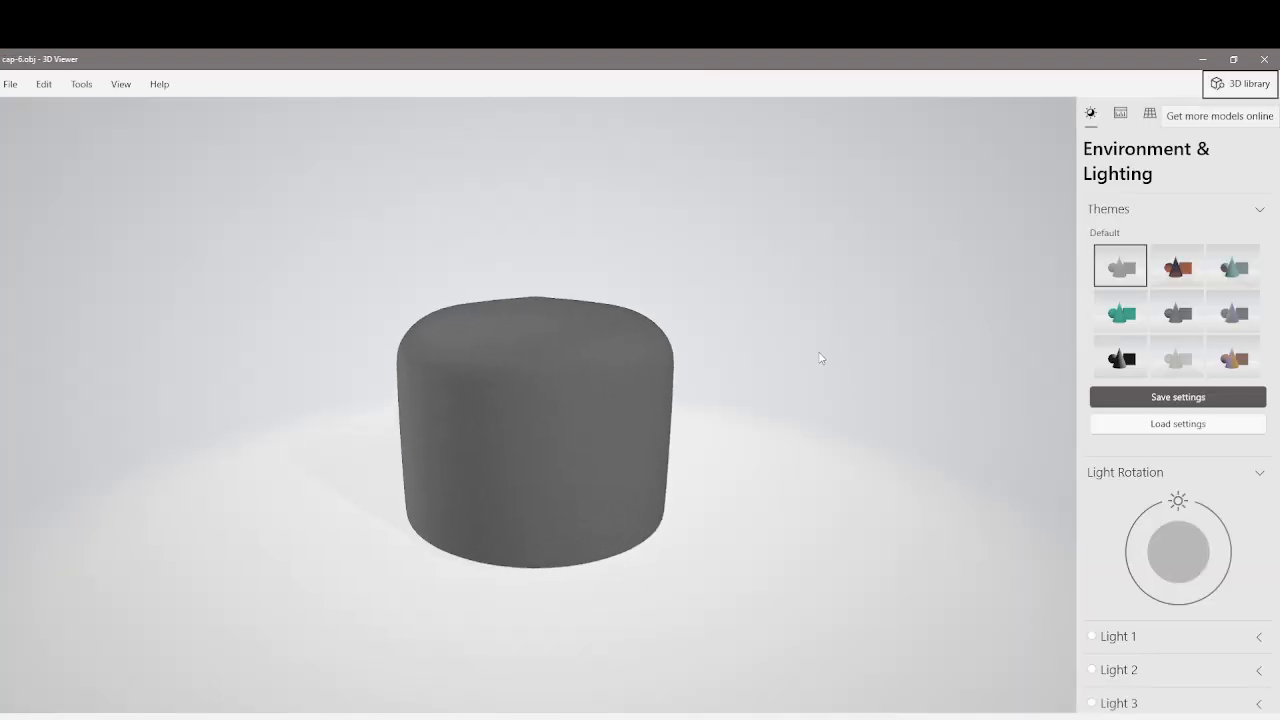
drag(831, 299, 884, 389)
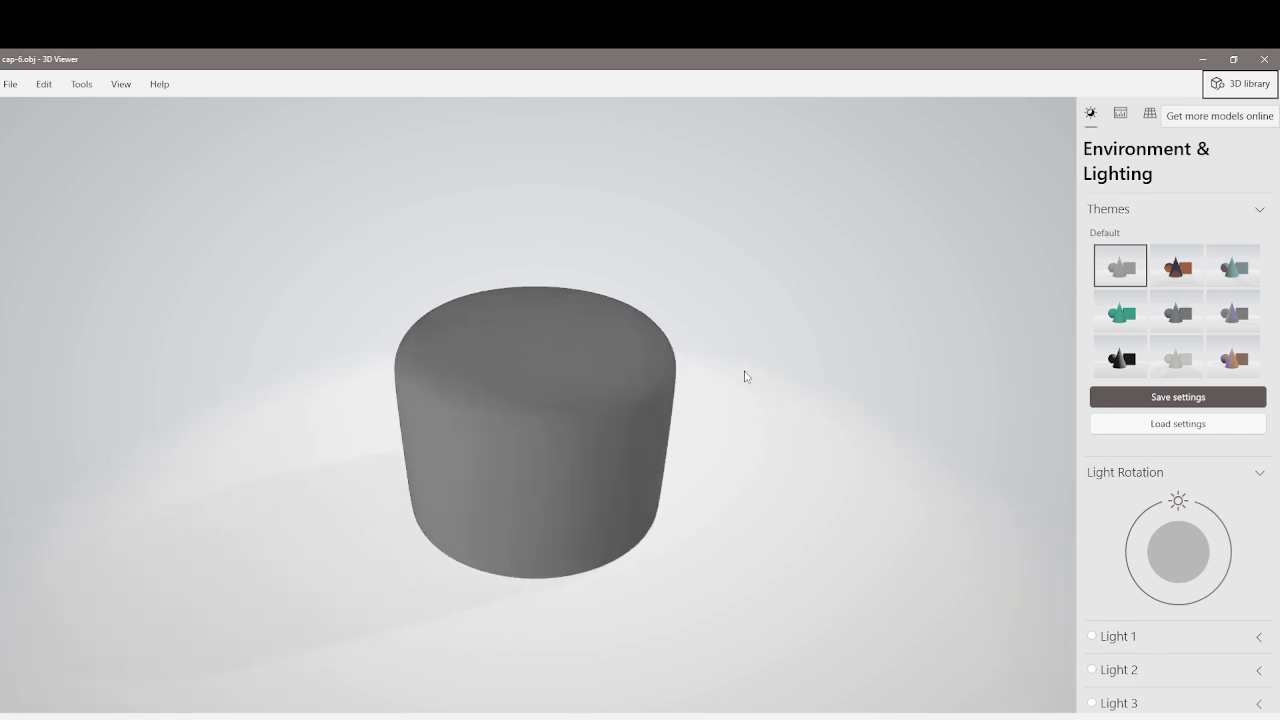
scroll(660, 368, up, 3)
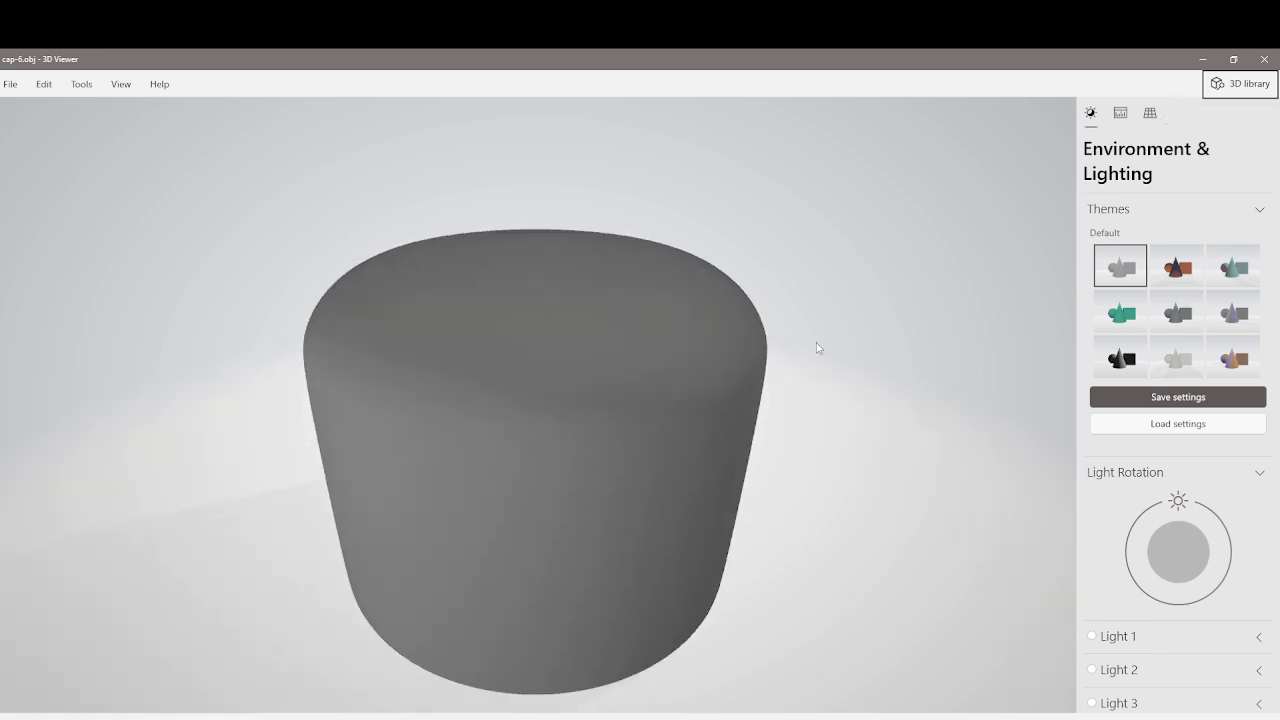
scroll(819, 340, up, 2)
drag(817, 318, 815, 165)
drag(820, 380, 803, 330)
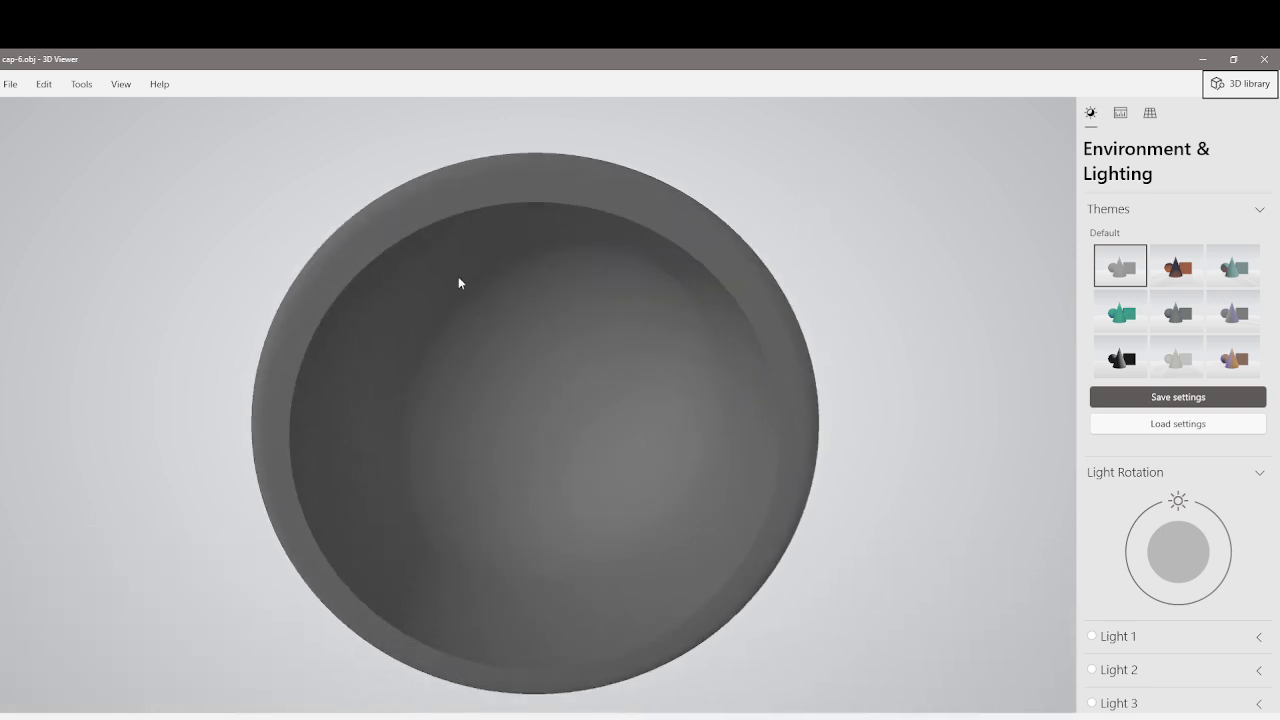
mouse_move(592, 676)
mouse_down()
mouse_move(691, 514)
mouse_move(723, 363)
mouse_move(866, 305)
mouse_move(741, 256)
mouse_move(757, 509)
mouse_move(877, 543)
mouse_move(907, 508)
mouse_move(894, 491)
mouse_up()
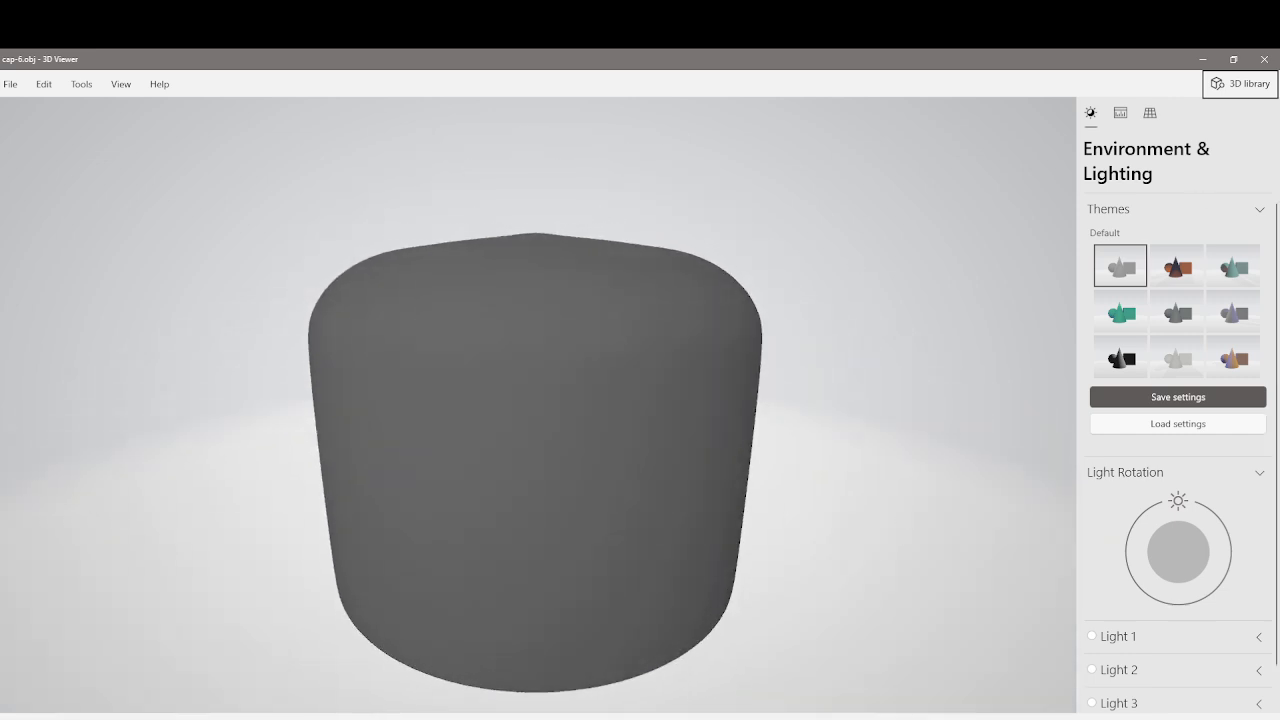
click(1265, 61)
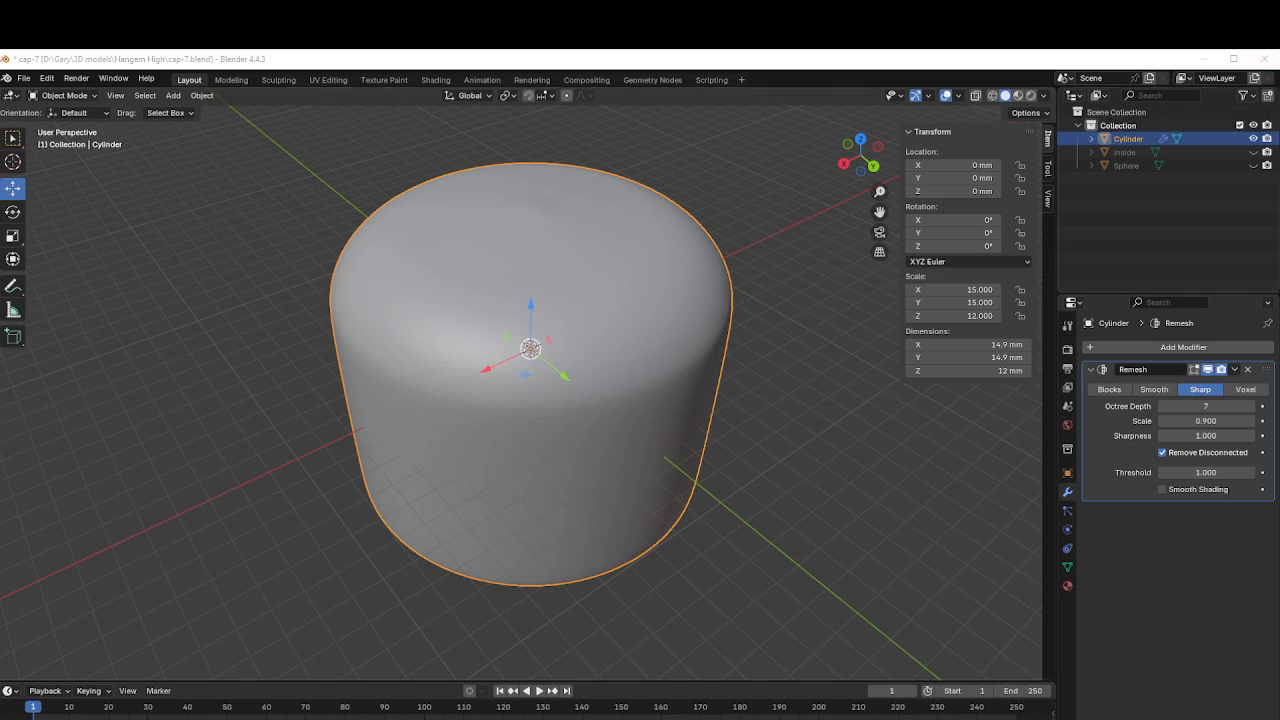
Step: Switch to UltiMaker Cura and delete the previous cap from the build plate
drag(1279, 120, 624, 95)
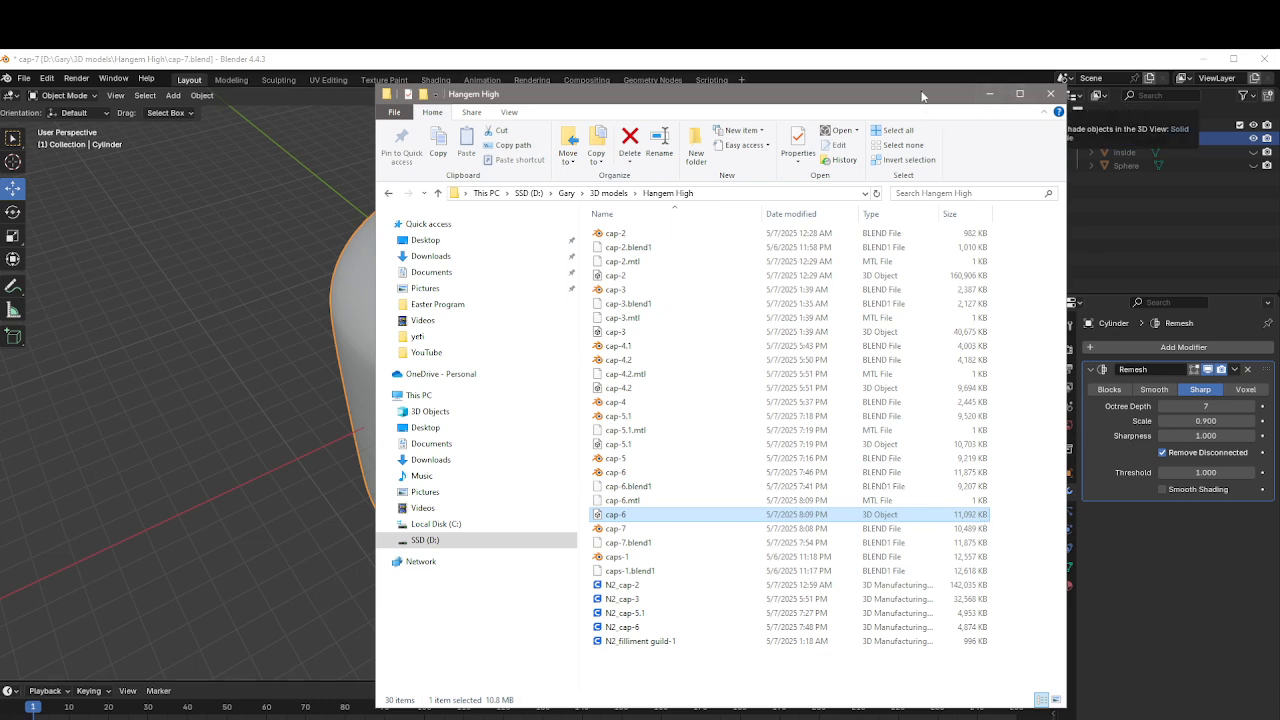
drag(922, 94, 1279, 79)
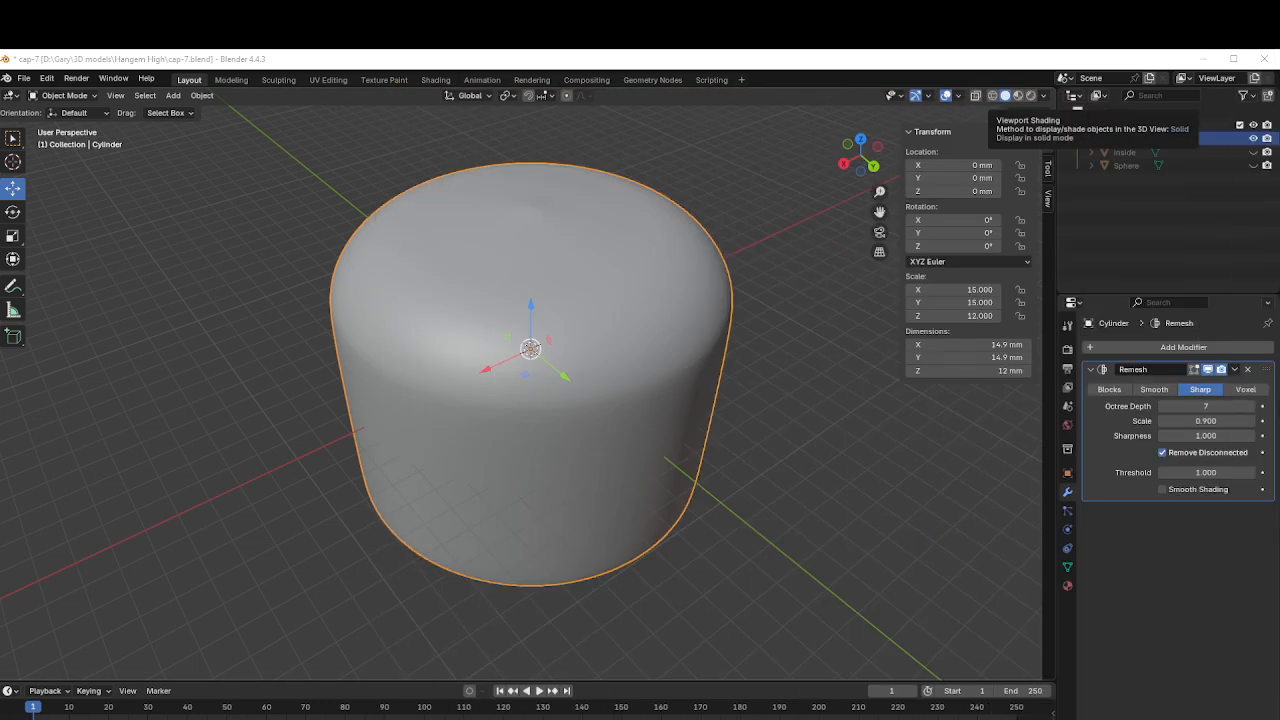
click(1205, 60)
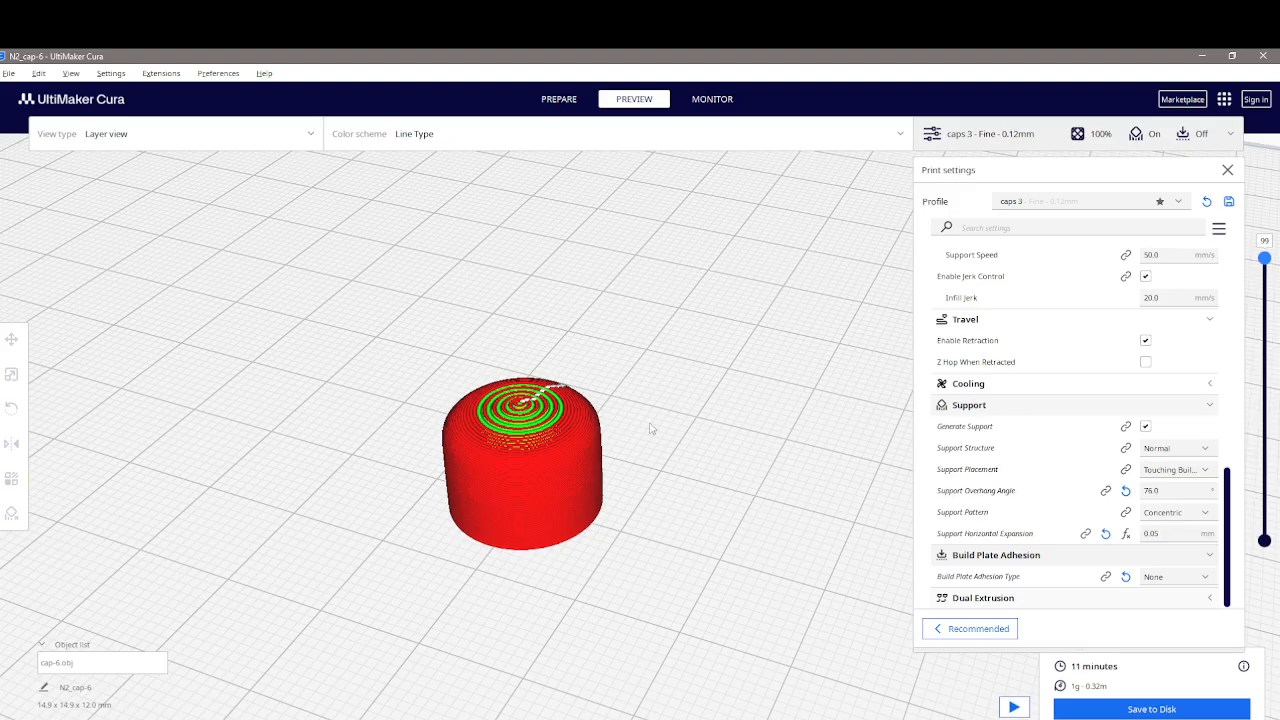
scroll(720, 401, down, 5)
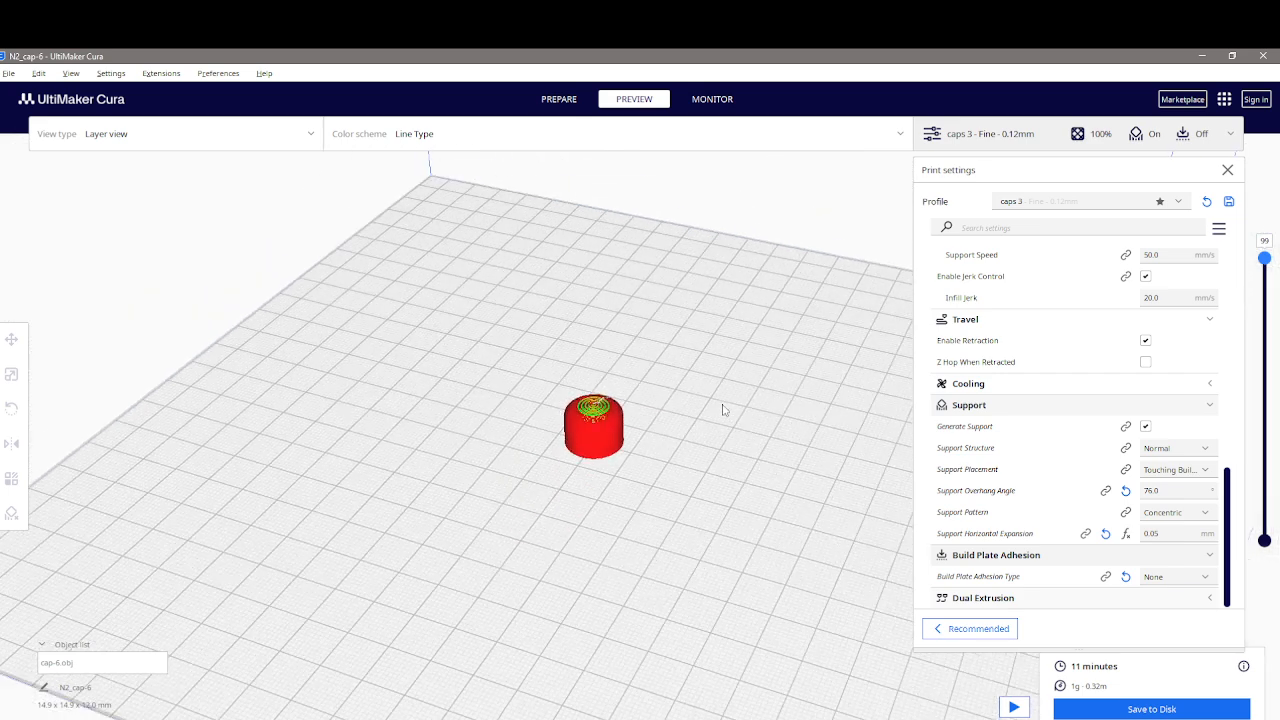
click(568, 430)
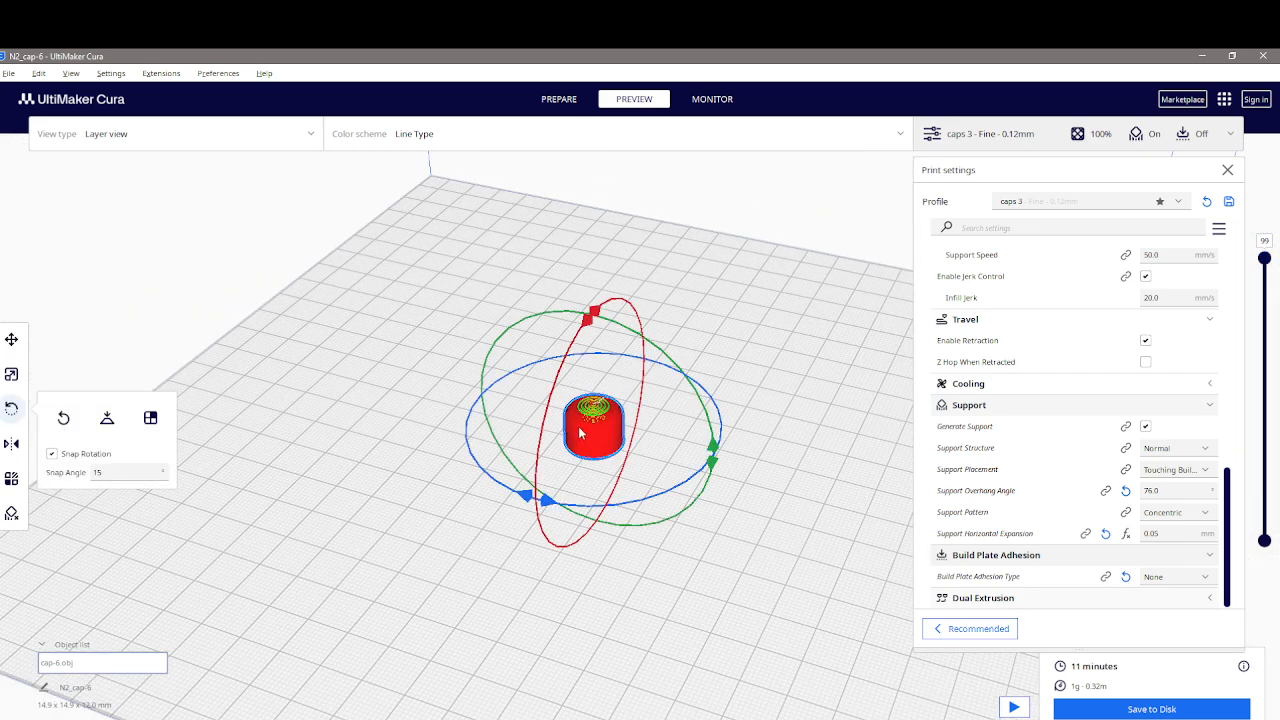
key(Delete)
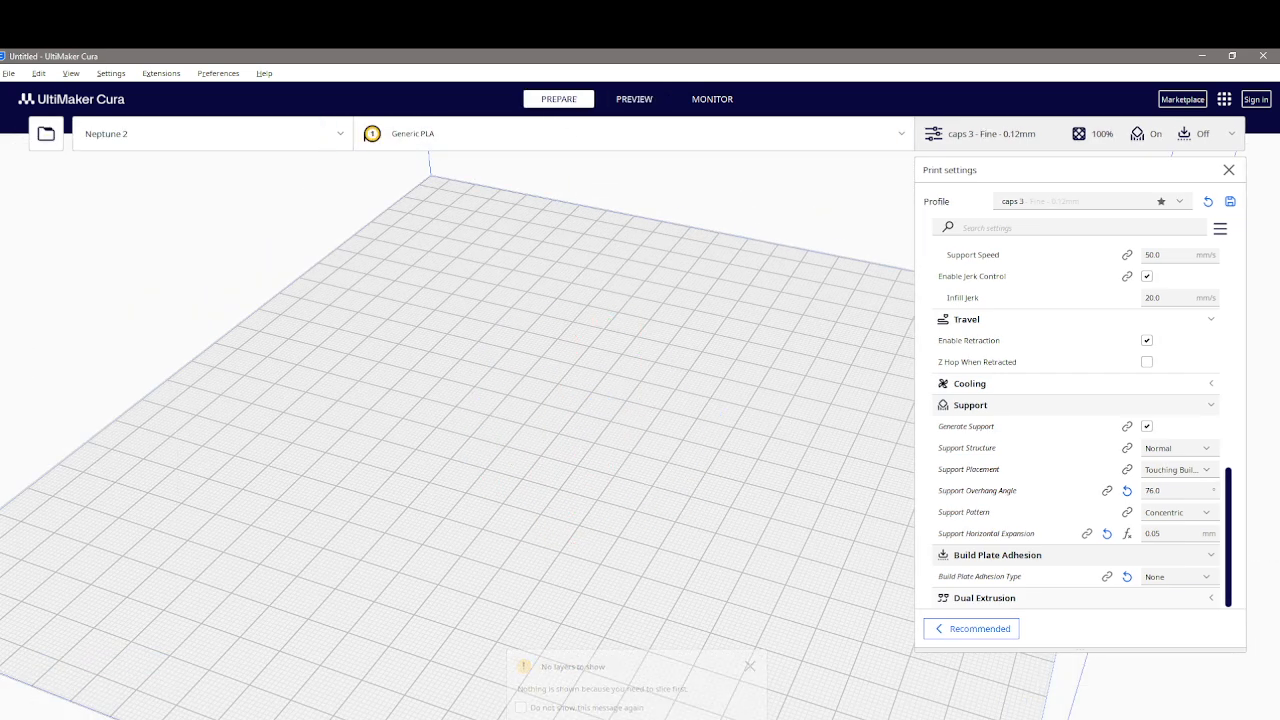
Step: Load cap-6.obj from the Hangem High folder onto the build plate and rotate it upright, open end down
mouse_move(968, 469)
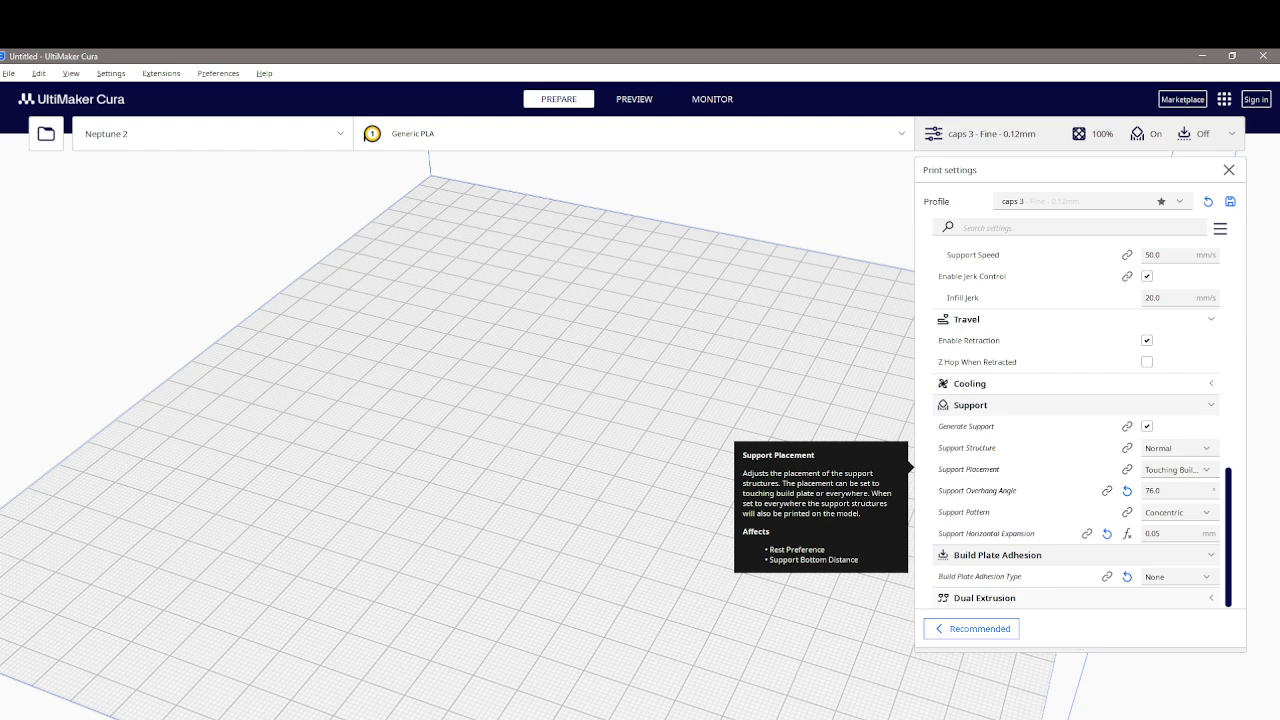
drag(1279, 505, 553, 503)
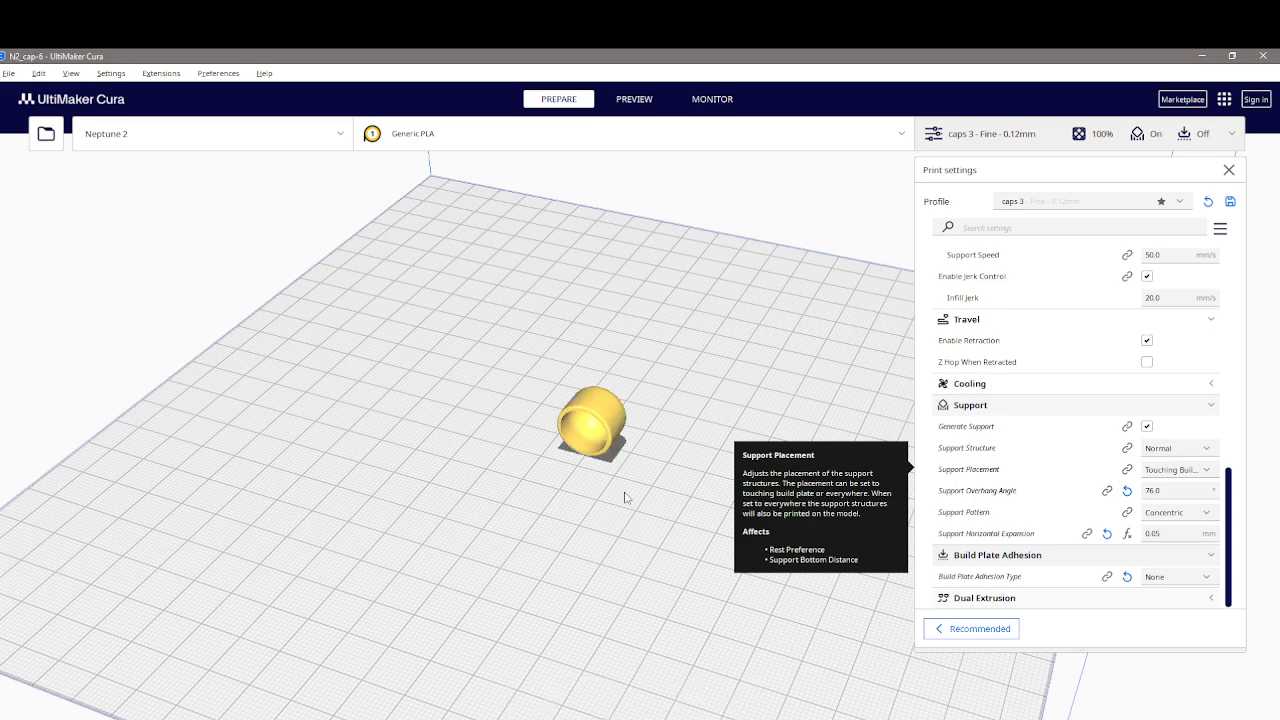
scroll(630, 488, up, 5)
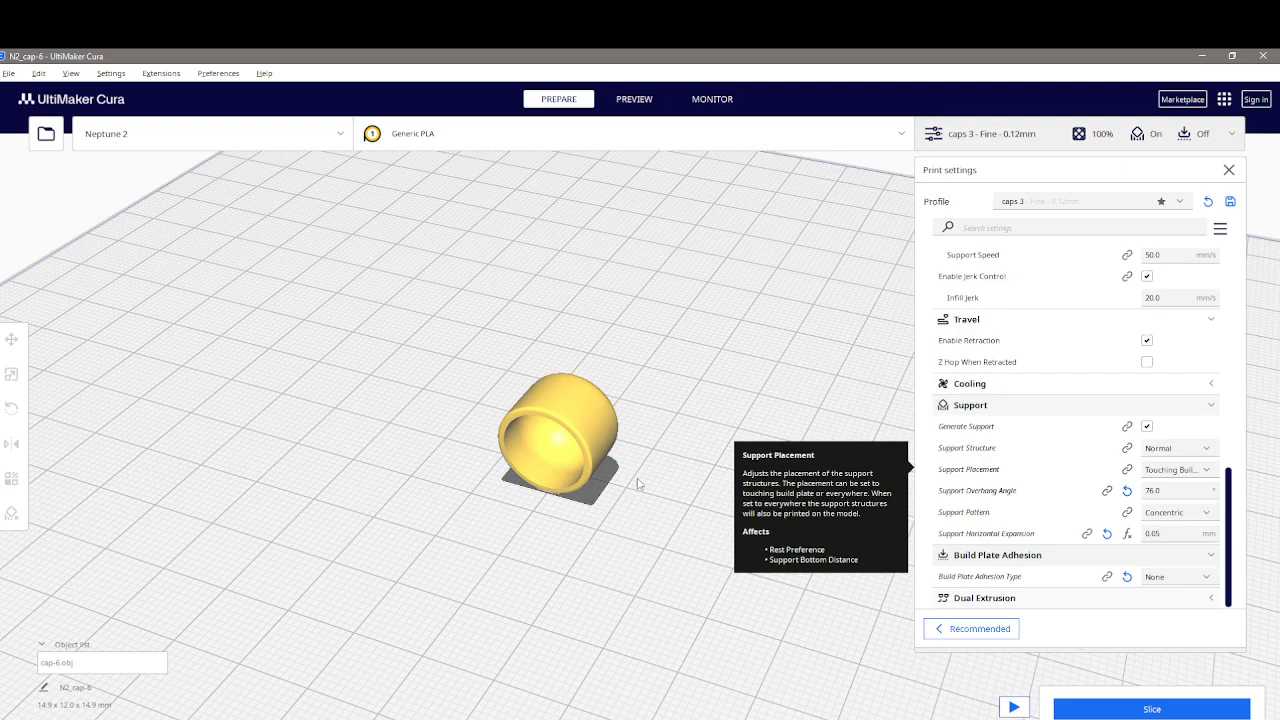
right_drag(659, 487, 414, 413)
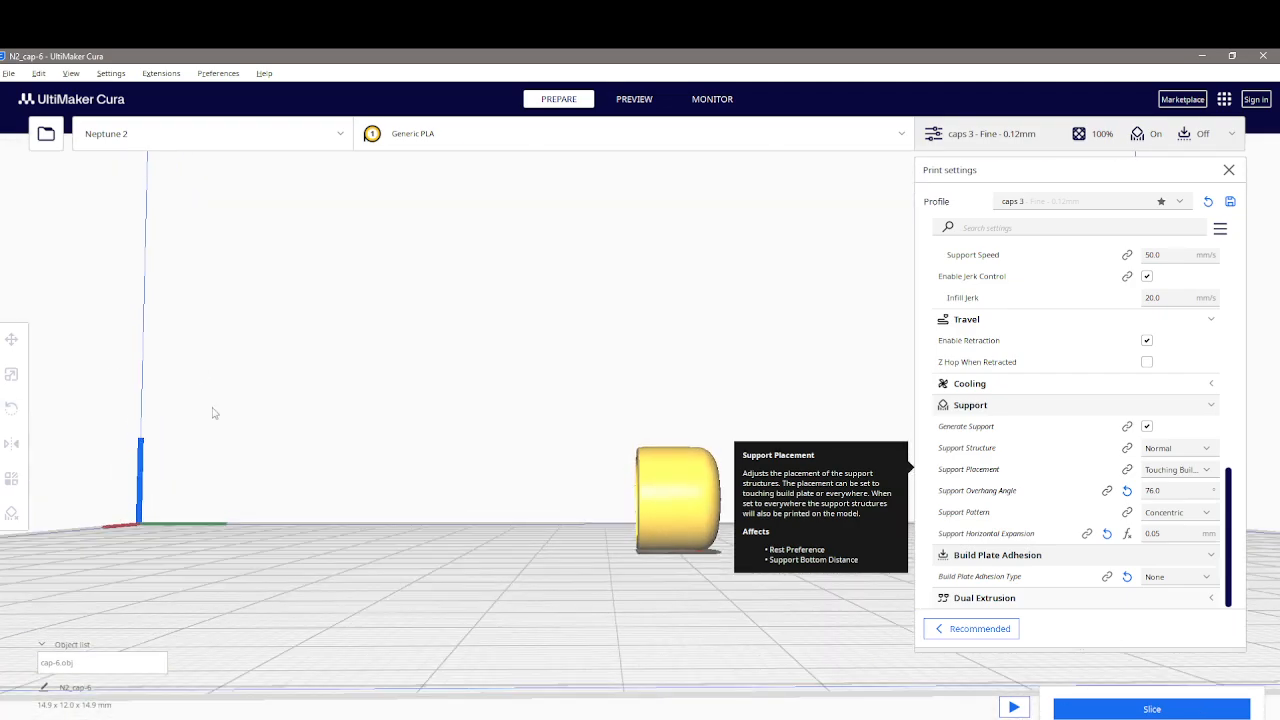
click(648, 488)
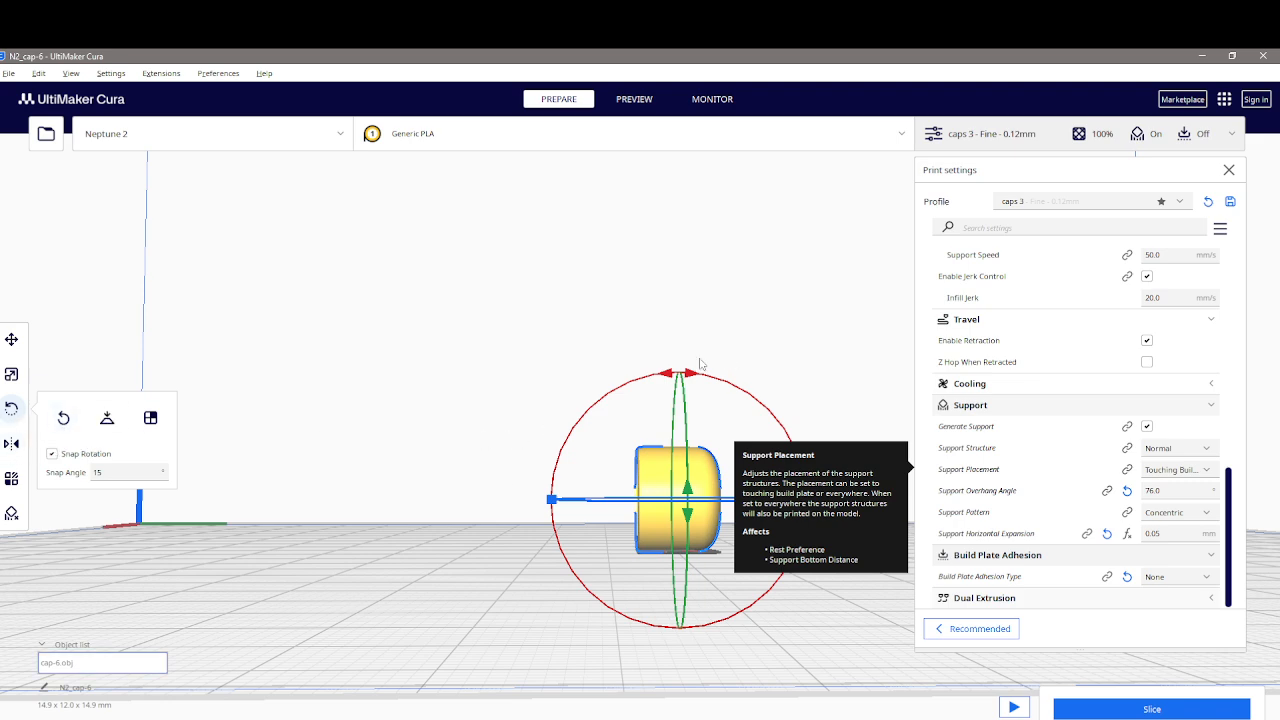
drag(670, 376, 571, 557)
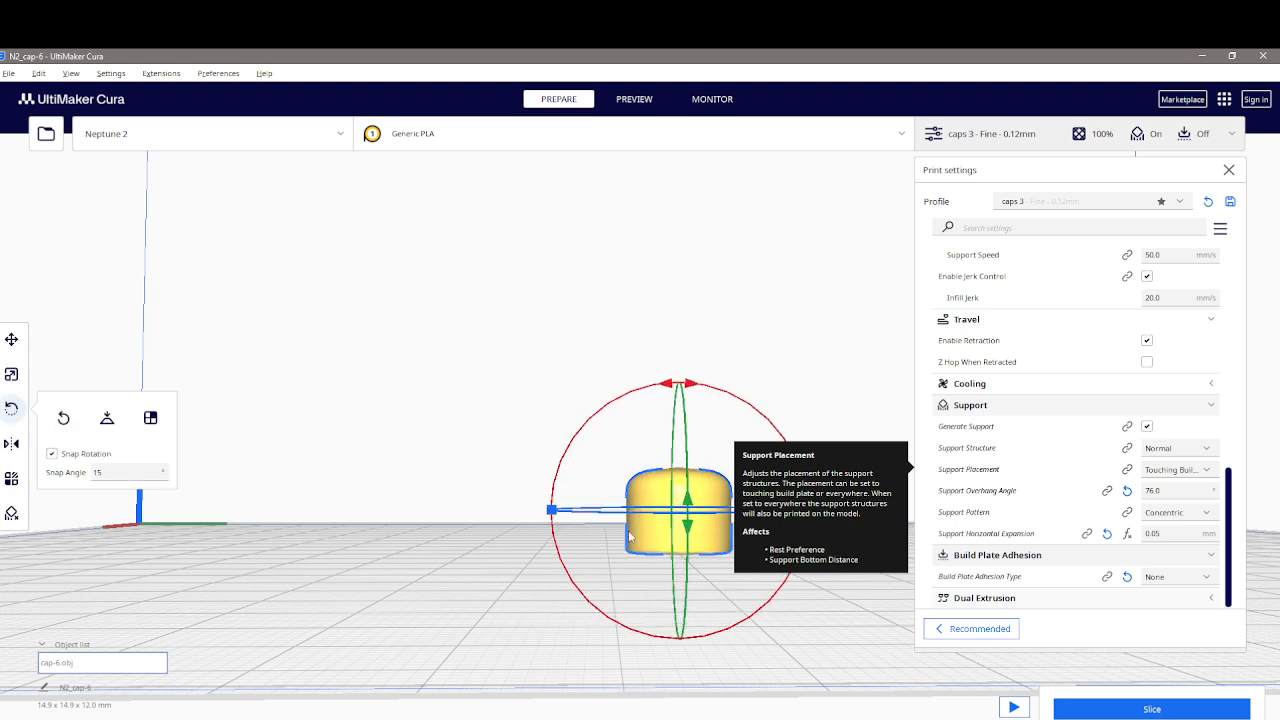
Step: Inspect the cap's underside rim contact with the build plate, its position and scale values, and its domed top
scroll(560, 535, up, 3)
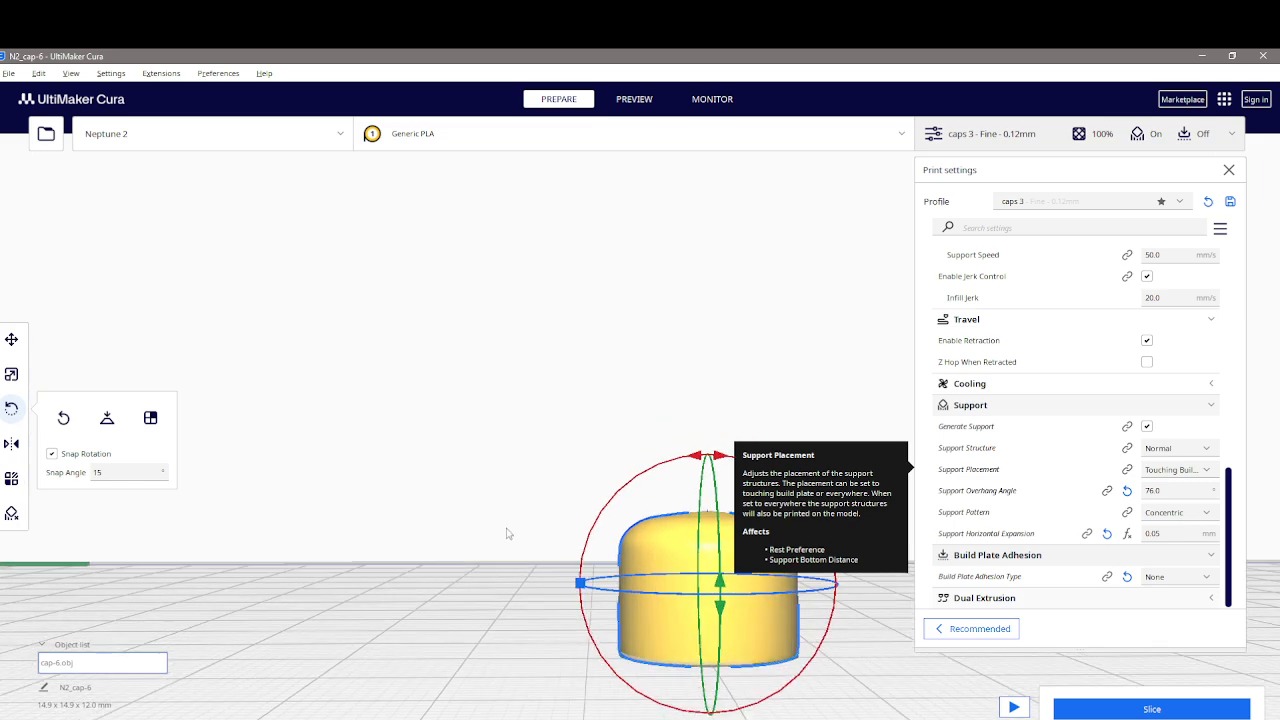
right_drag(503, 545, 422, 460)
right_drag(516, 486, 502, 386)
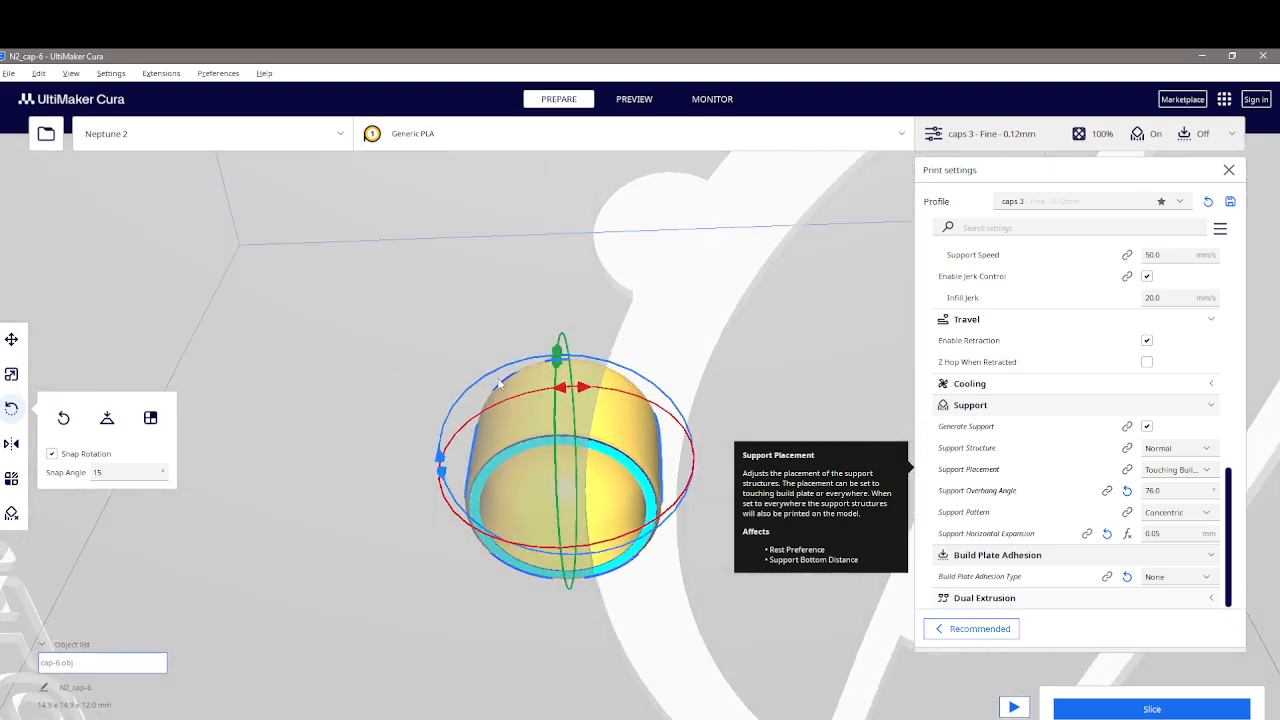
right_drag(468, 494, 510, 474)
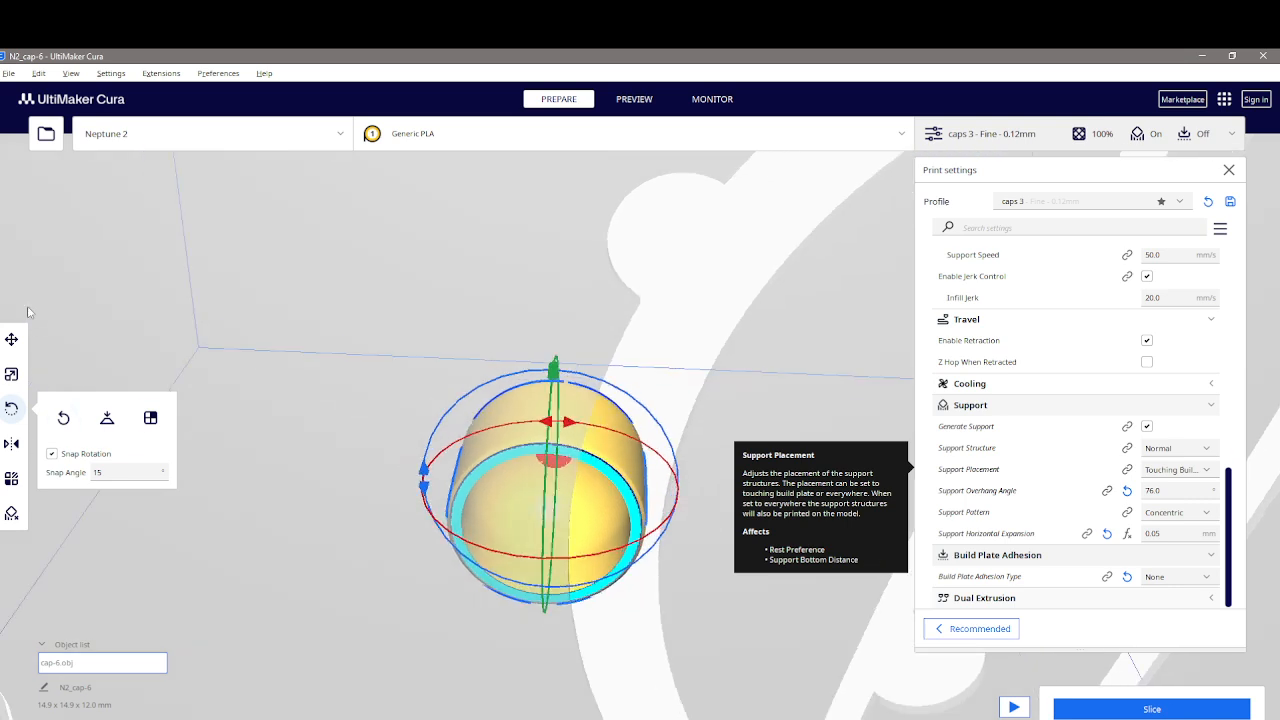
click(11, 339)
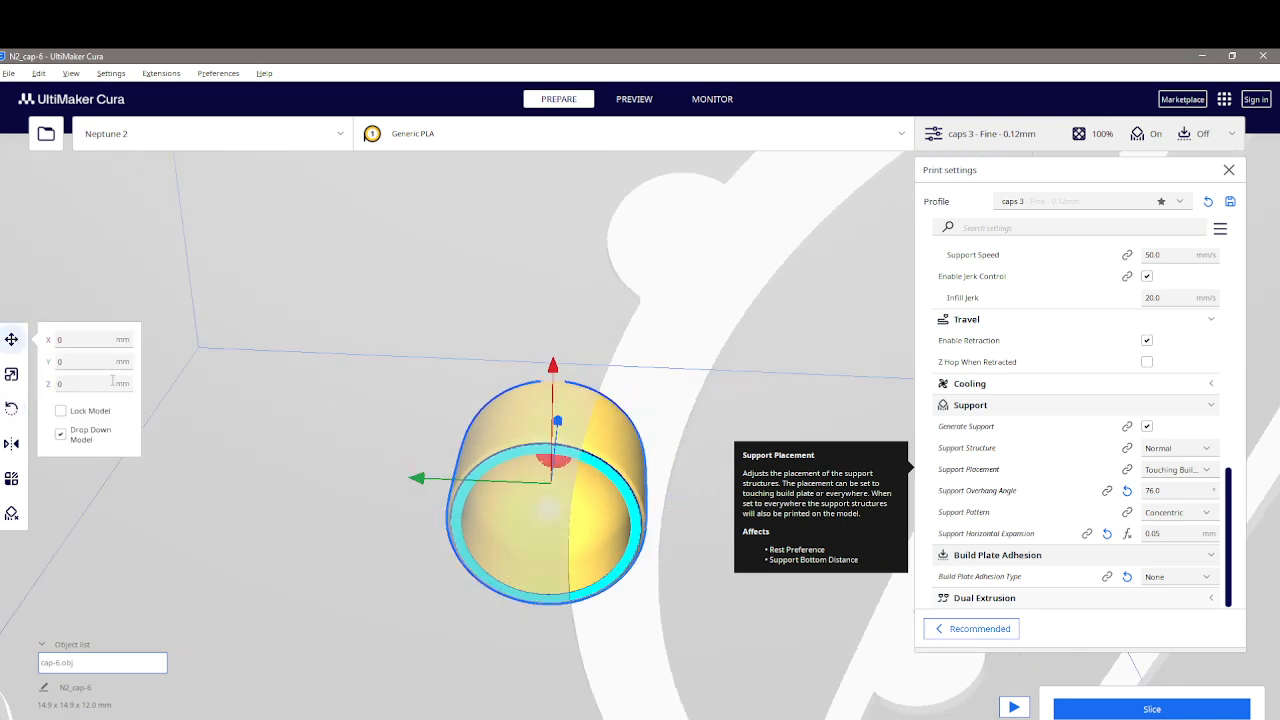
click(11, 374)
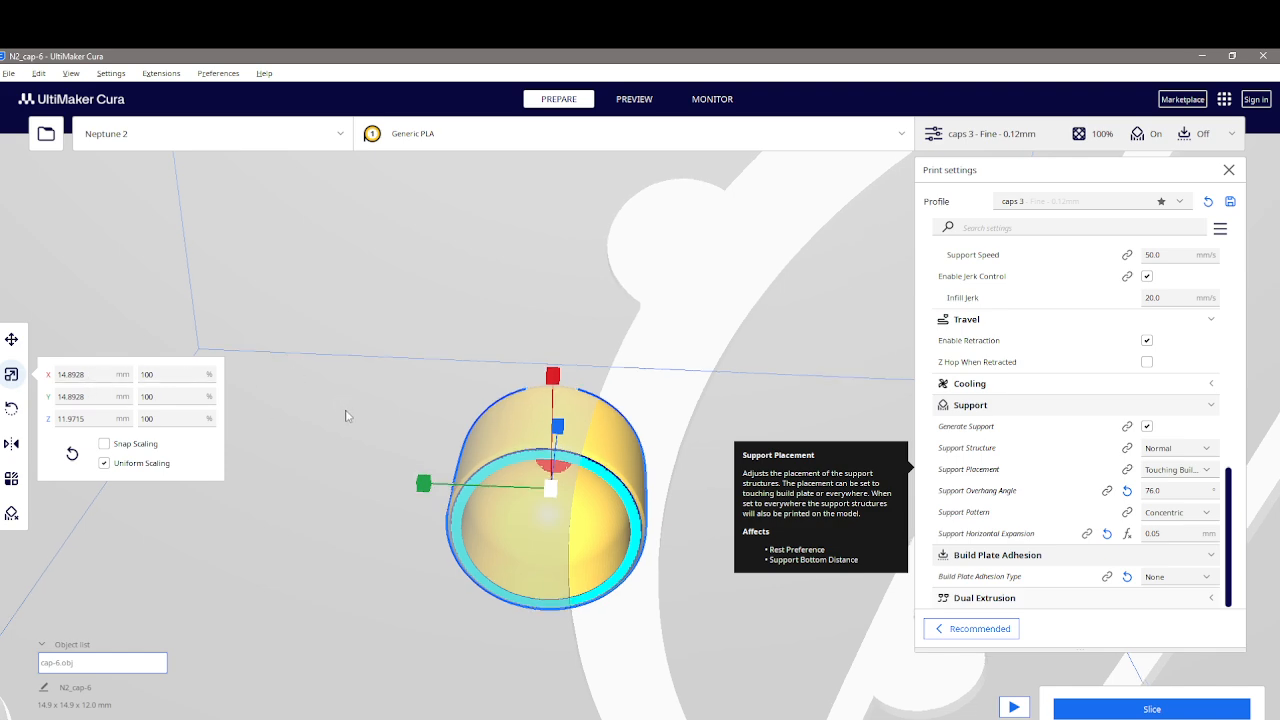
middle_drag(337, 405, 369, 438)
right_drag(414, 437, 368, 474)
middle_drag(382, 473, 455, 522)
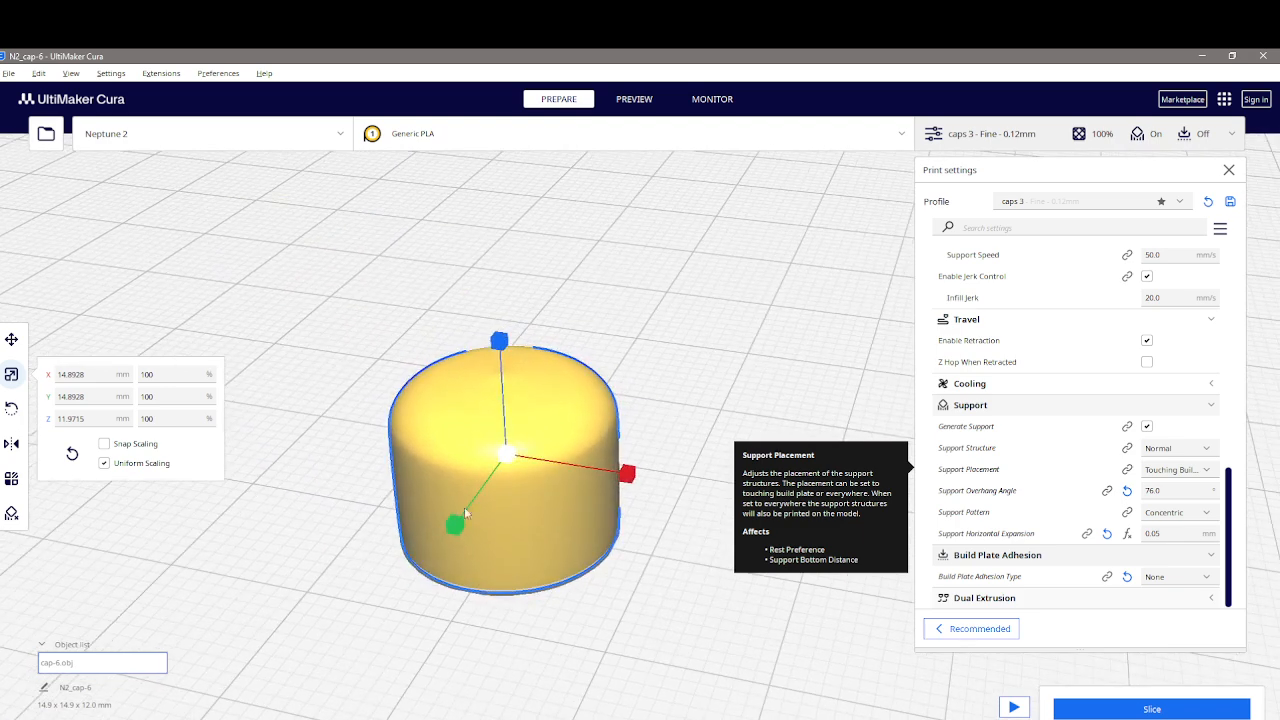
Step: Slice the cap and preview its layers from the top down to layer 14 and back, checking the internal support
click(1172, 710)
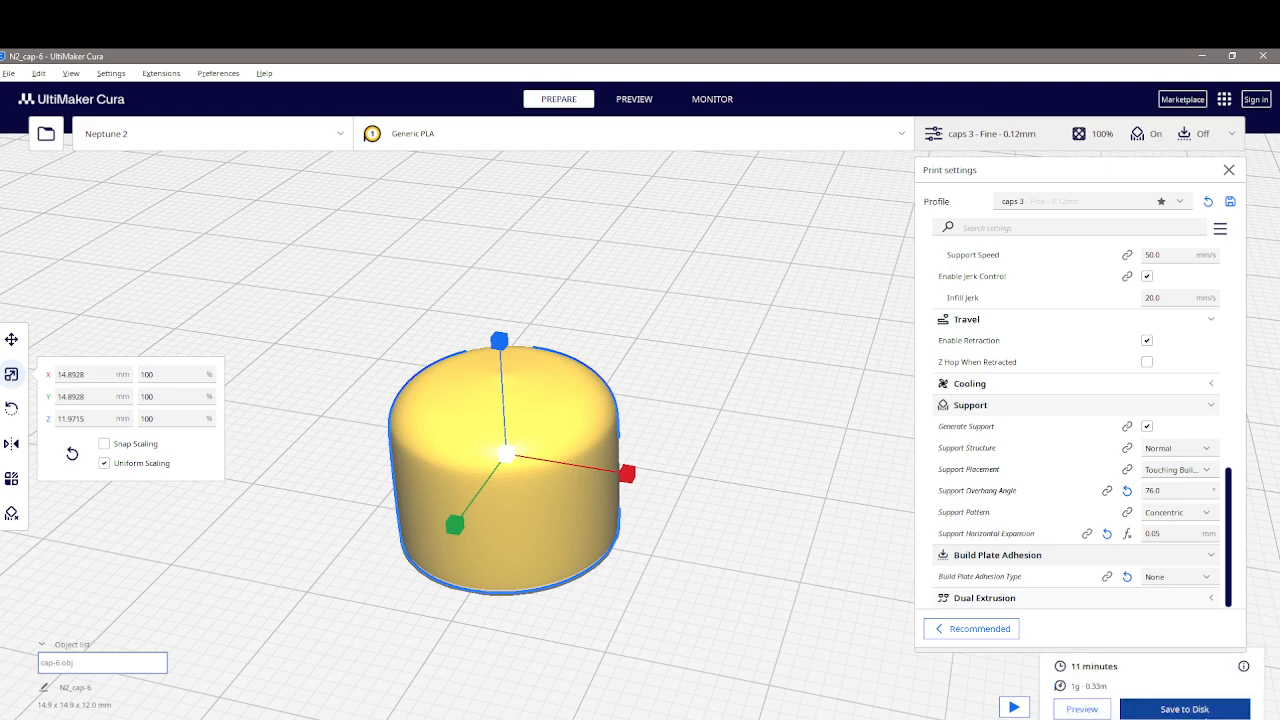
click(642, 98)
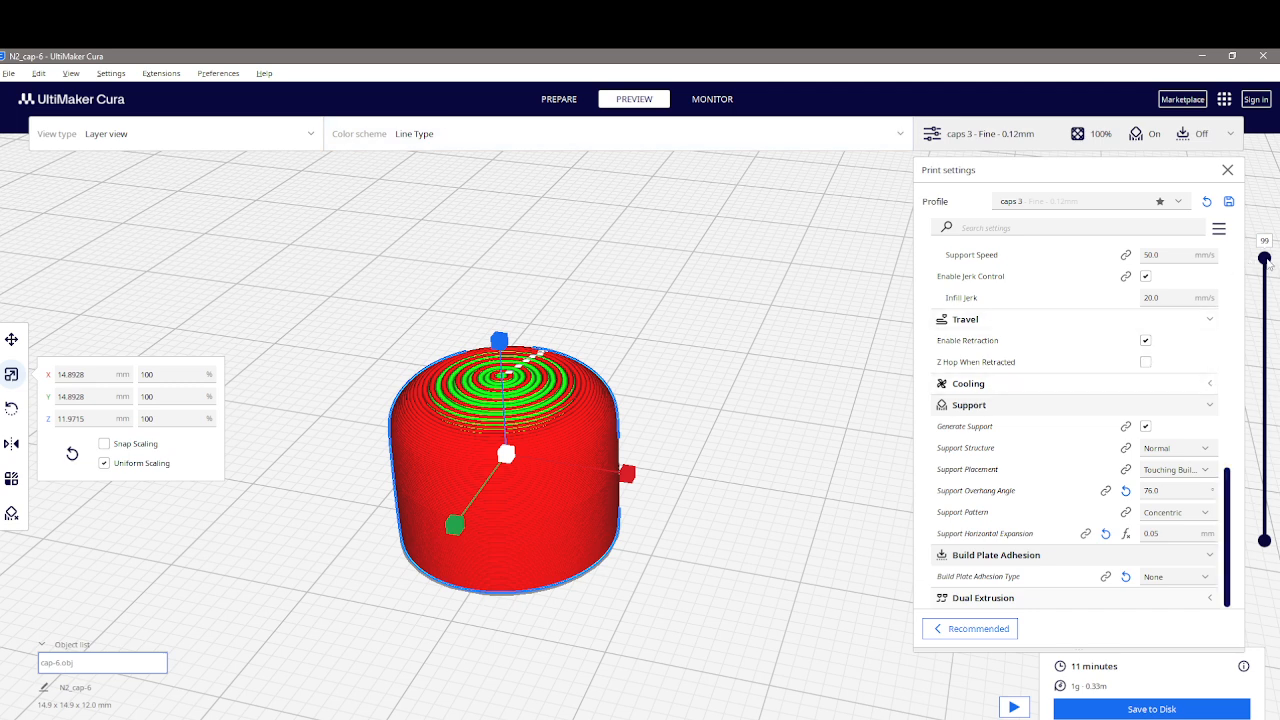
drag(1264, 259, 1238, 500)
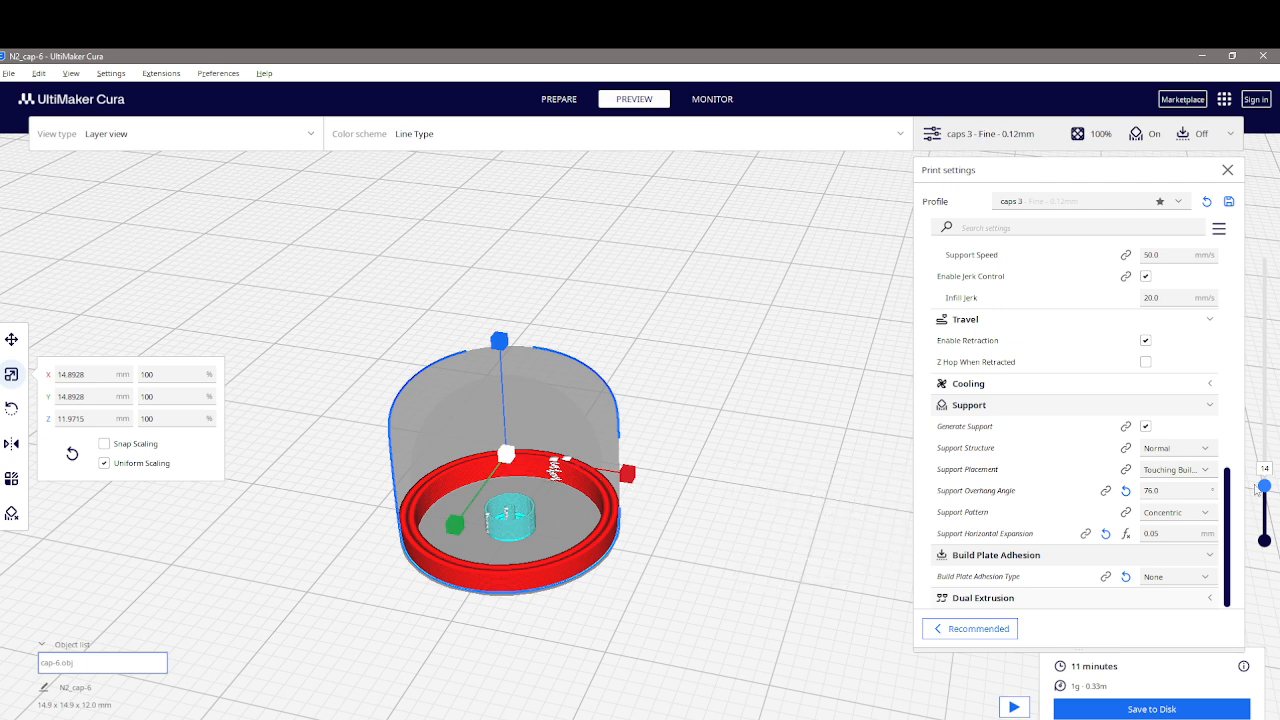
mouse_move(1266, 490)
mouse_down()
mouse_move(1262, 537)
mouse_move(1249, 272)
mouse_up()
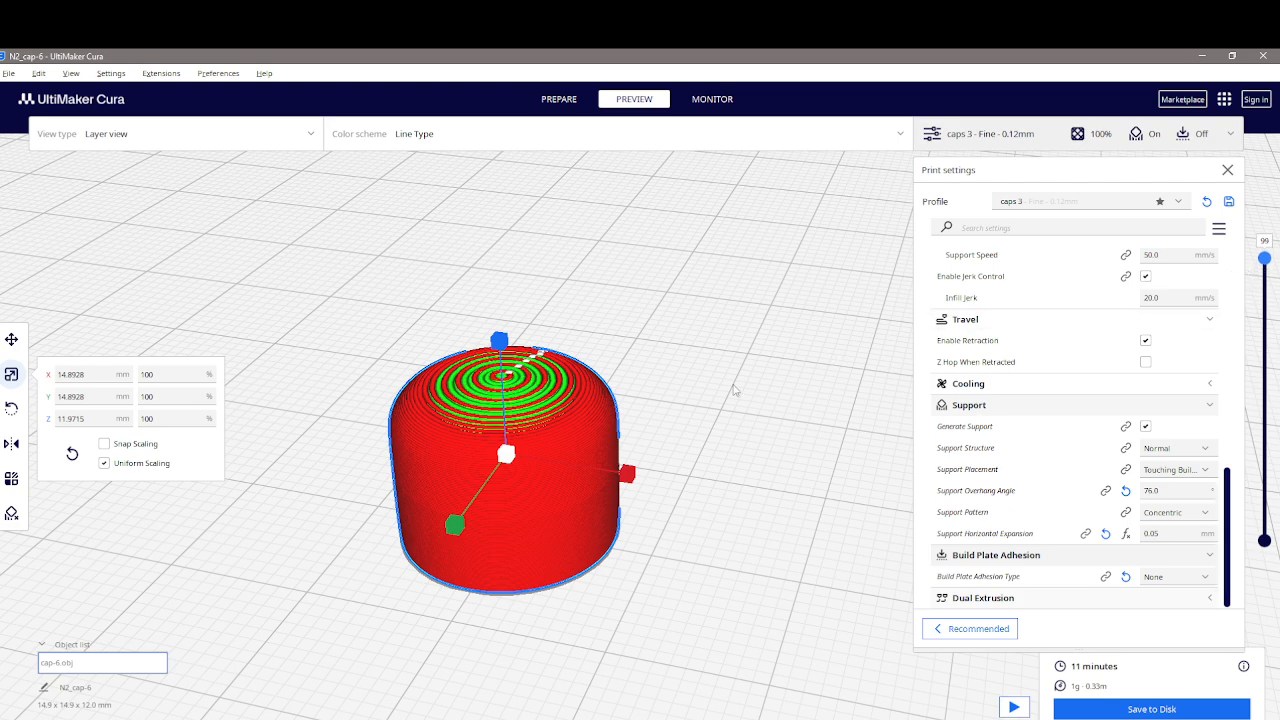
middle_drag(734, 386, 741, 436)
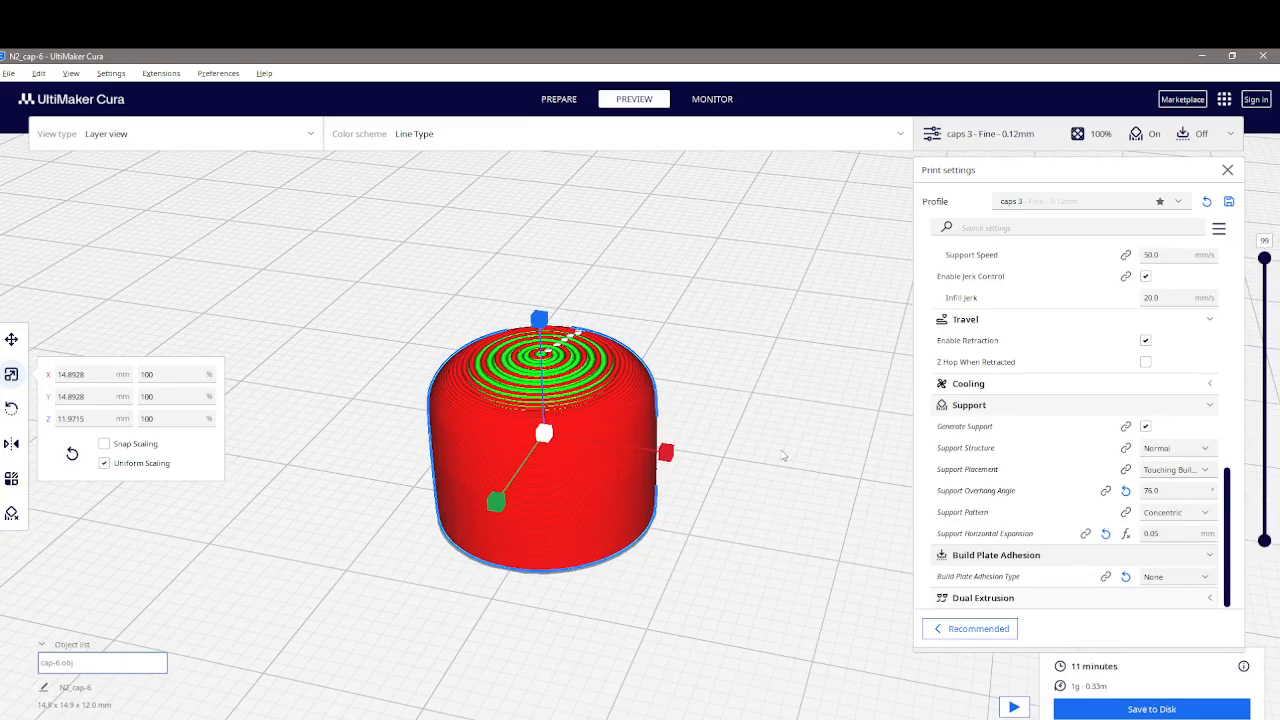
right_drag(786, 451, 527, 407)
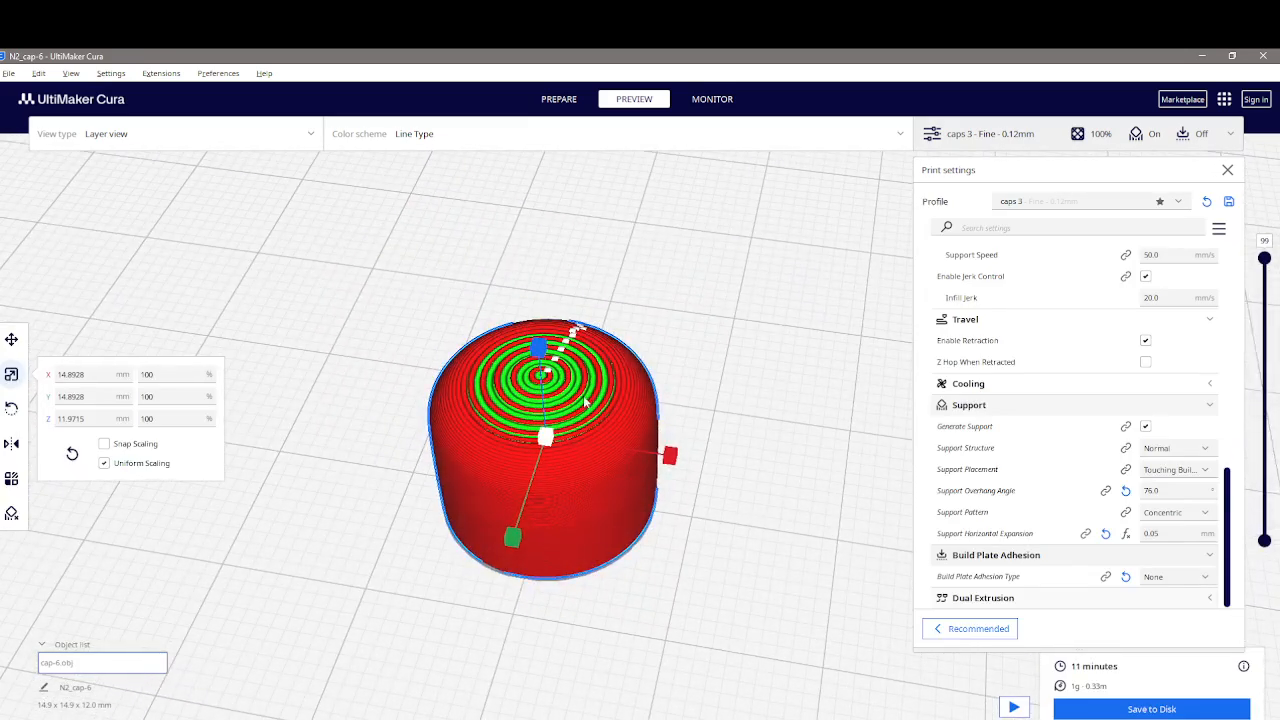